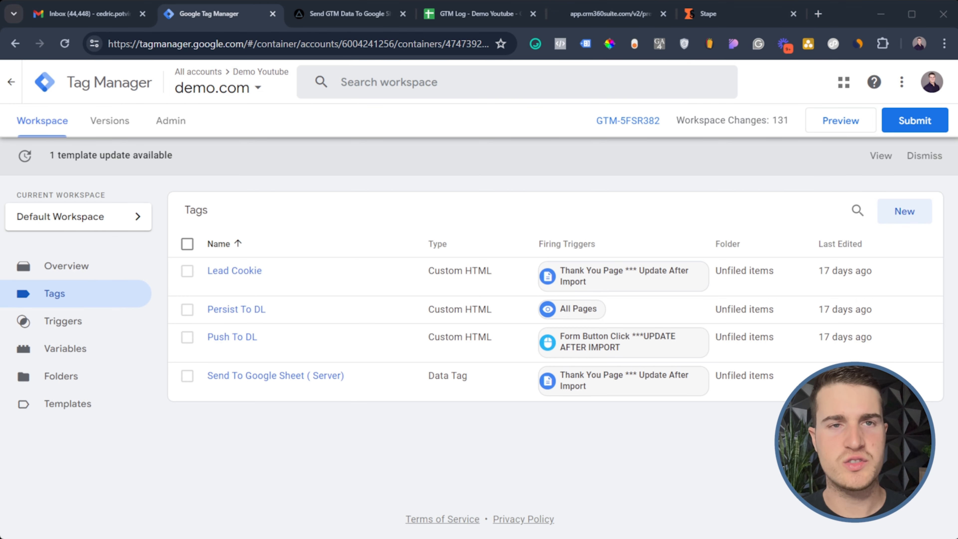
Show the head and body installation snippets for container GTM-5FSR382
click(616, 119)
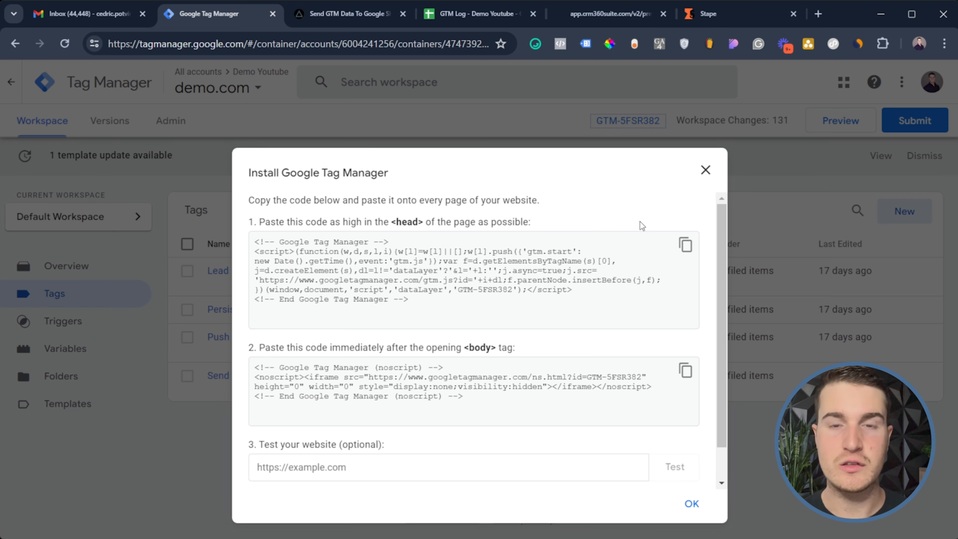
Close the Install Google Tag Manager dialog to get back to the four-tag Tags list
click(705, 170)
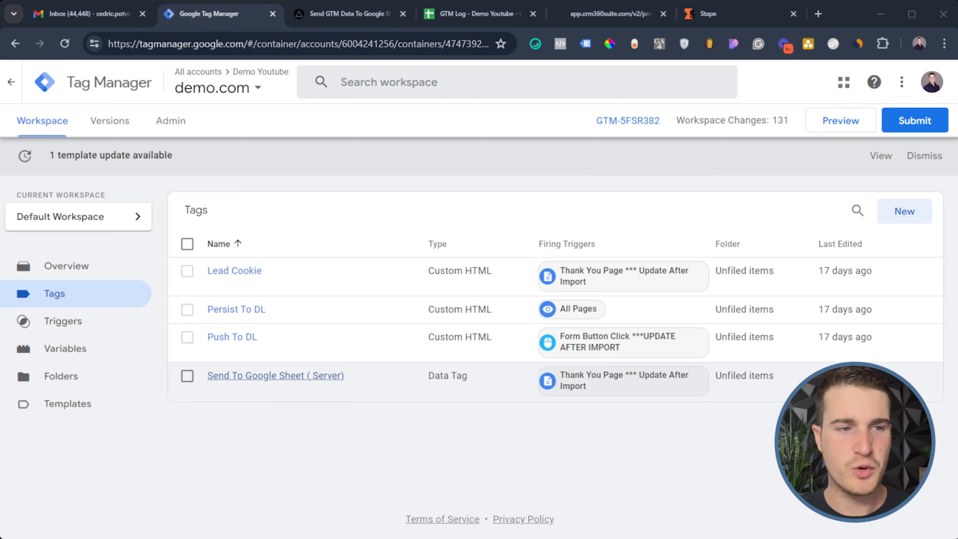
click(236, 377)
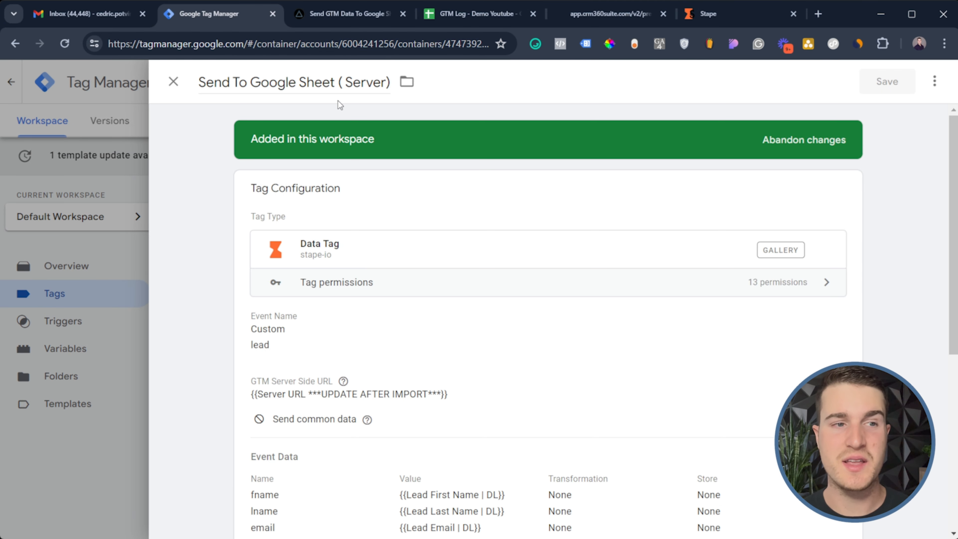
scroll(528, 394, down, 2)
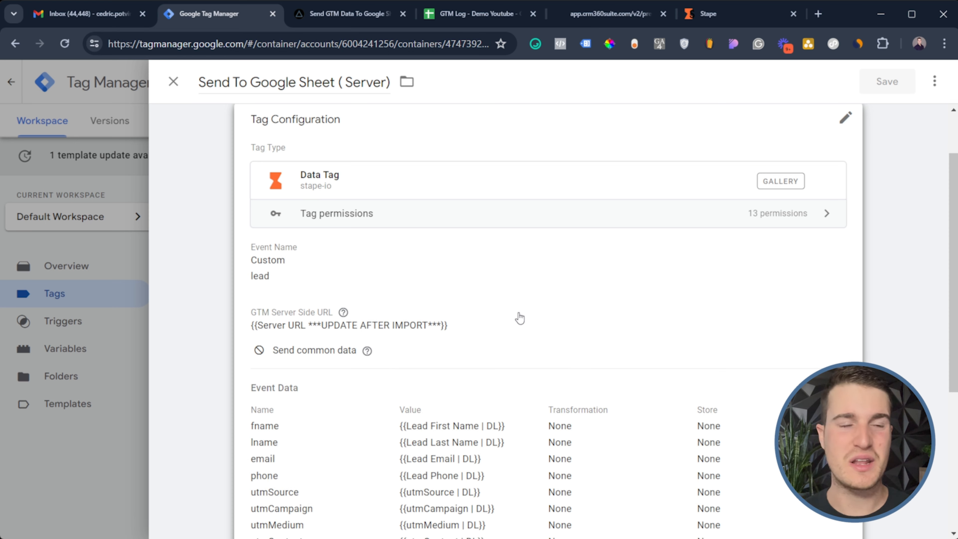
click(519, 319)
scroll(387, 350, down, 3)
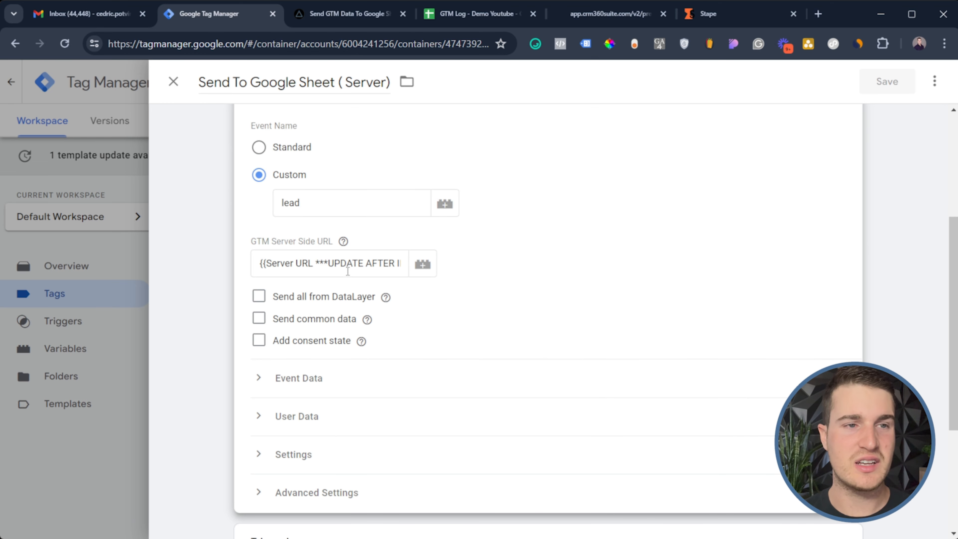
click(341, 263)
drag(341, 263, 372, 265)
click(617, 272)
scroll(619, 272, down, 4)
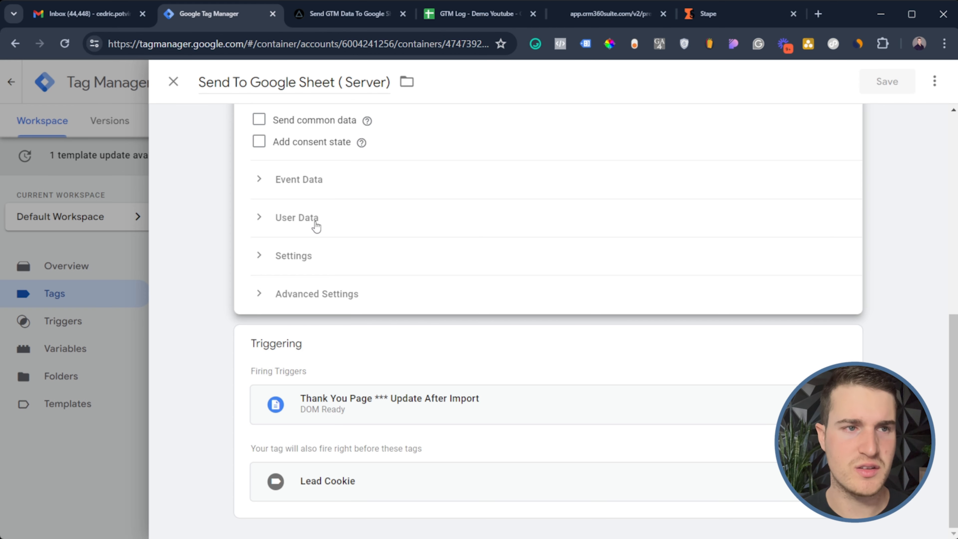
click(311, 193)
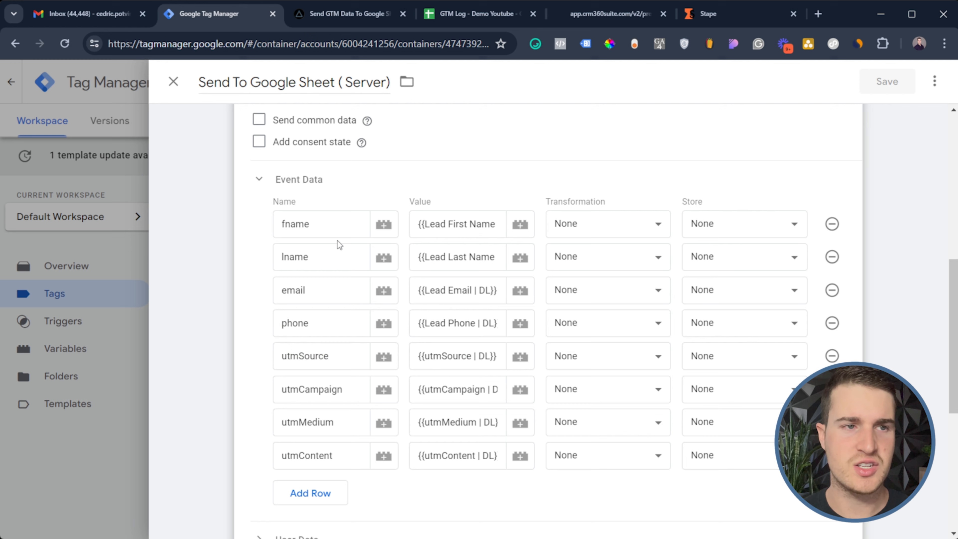
scroll(324, 223, down, 2)
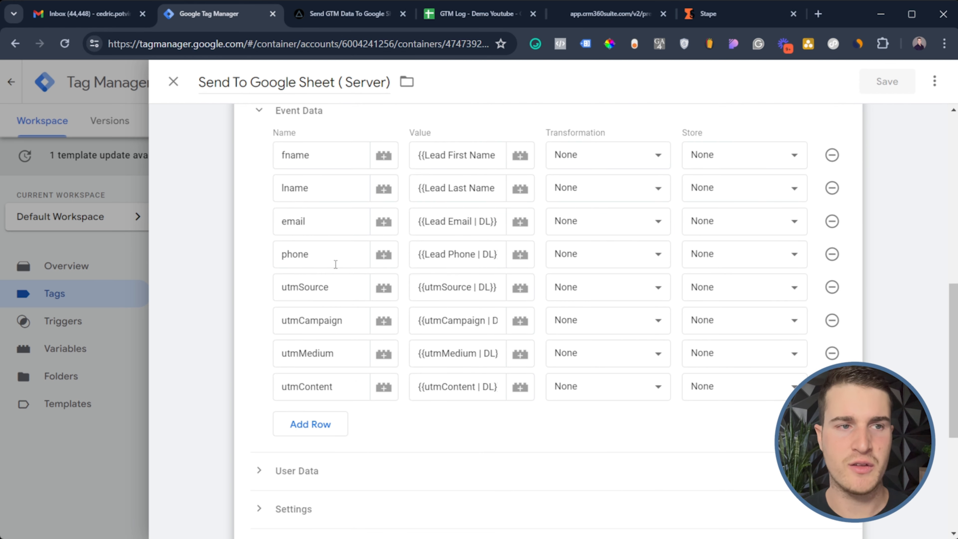
scroll(337, 273, down, 7)
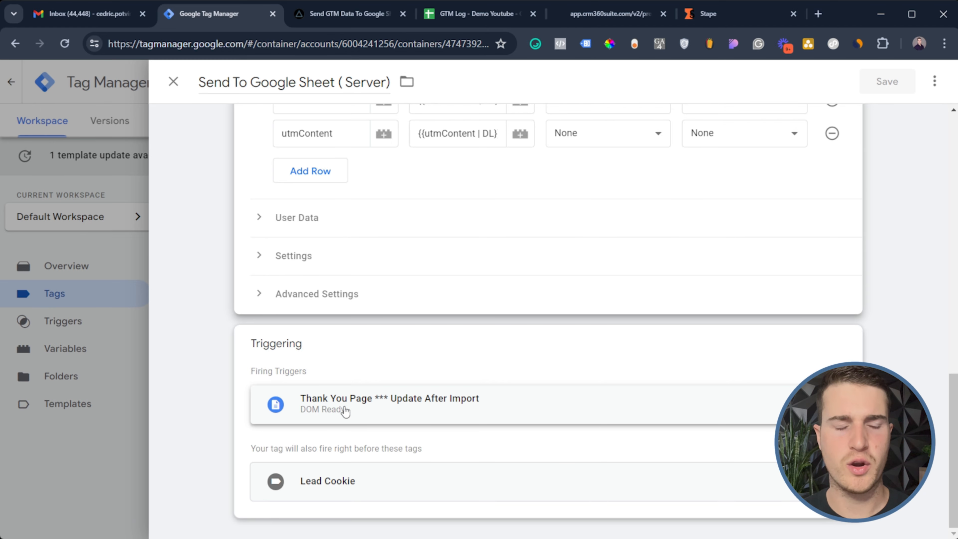
click(107, 430)
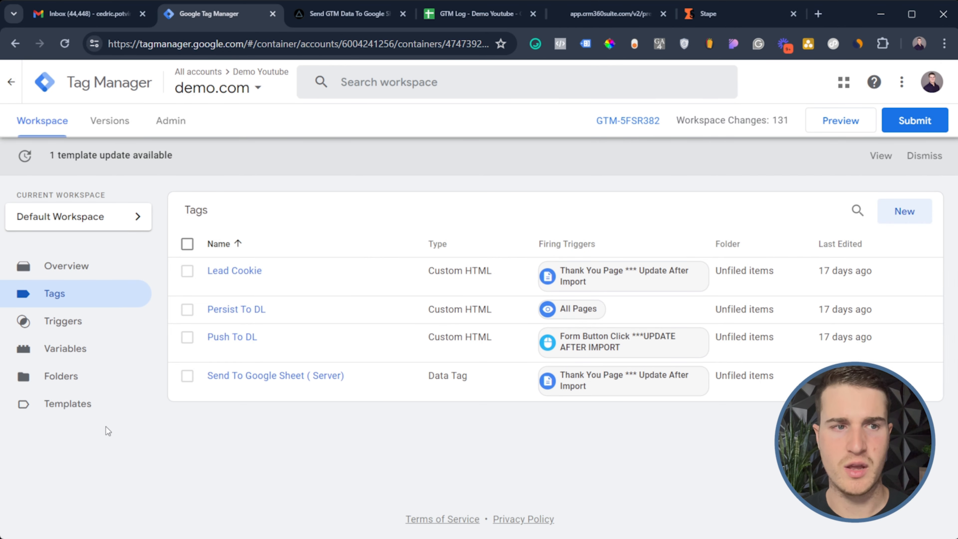
Inspect the Push To DL script, highlighting its four UTM lines, then close the tag
click(240, 339)
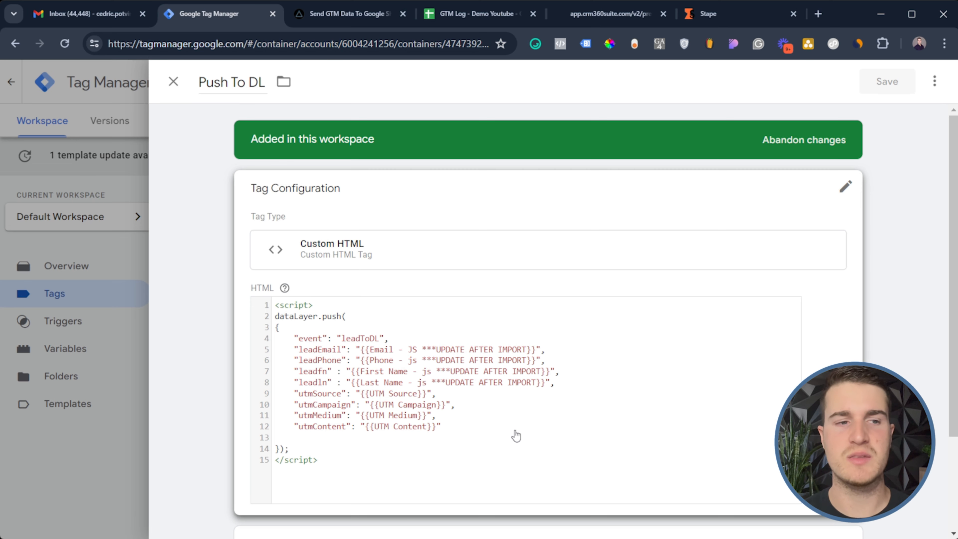
click(496, 437)
drag(476, 456, 253, 413)
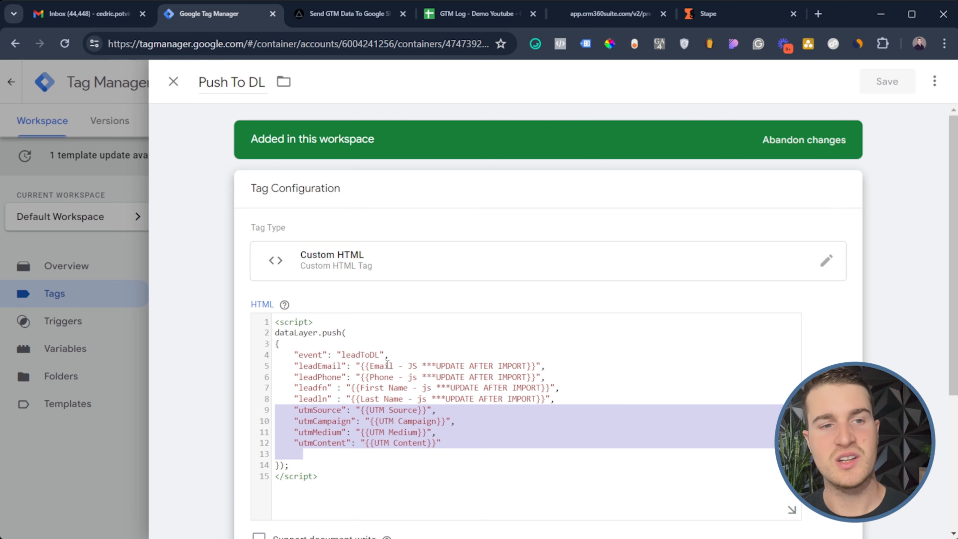
scroll(387, 361, down, 1)
scroll(387, 360, down, 2)
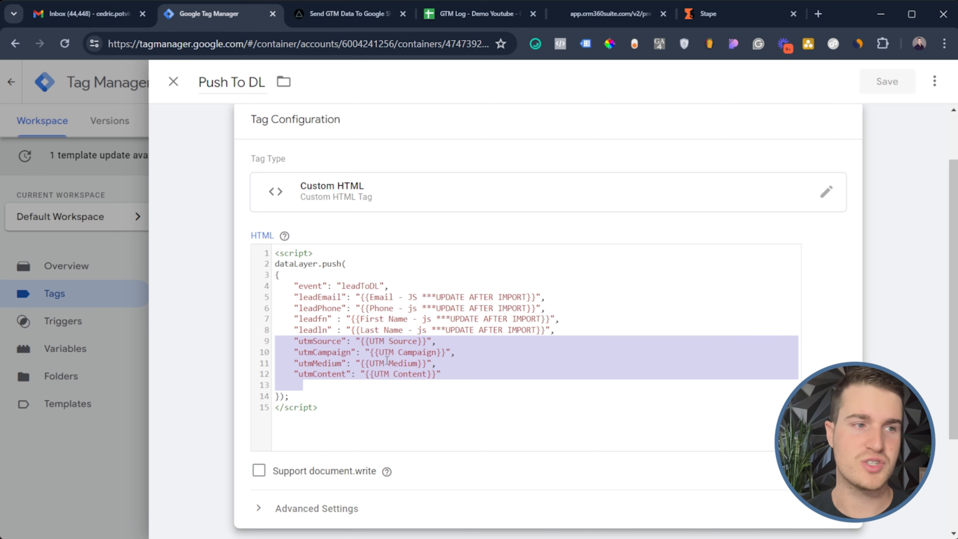
click(43, 461)
Scroll through the Persist To DL script, then open the Lead Cookie tag
click(240, 308)
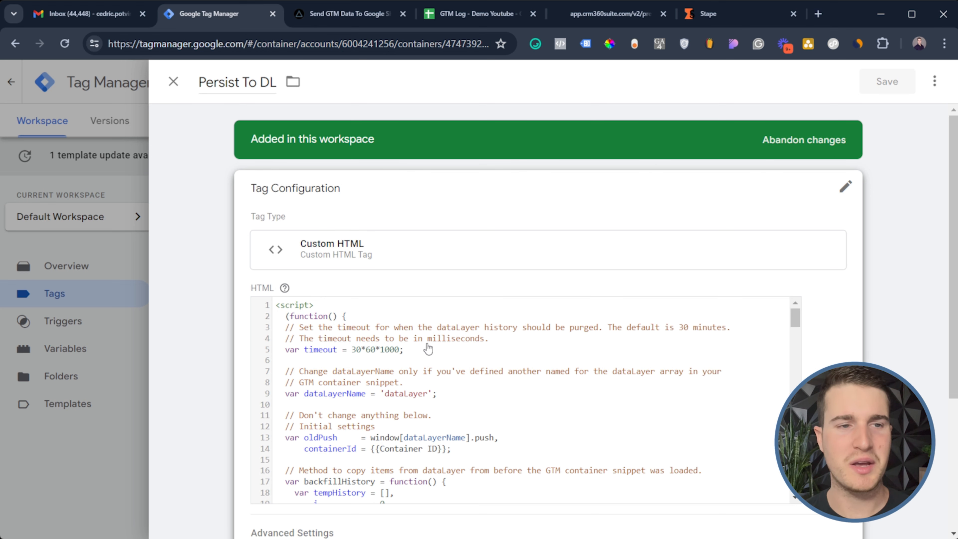
scroll(428, 349, down, 4)
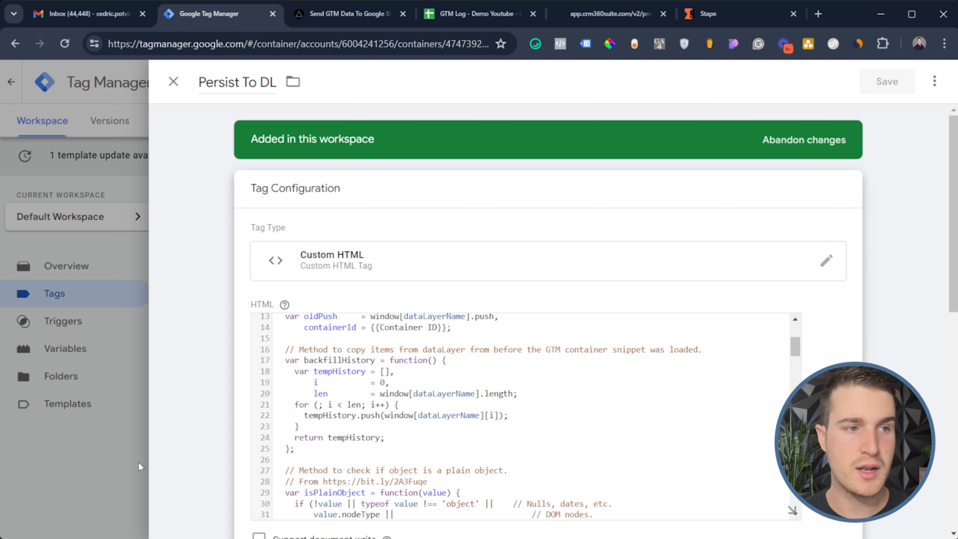
click(104, 483)
click(225, 279)
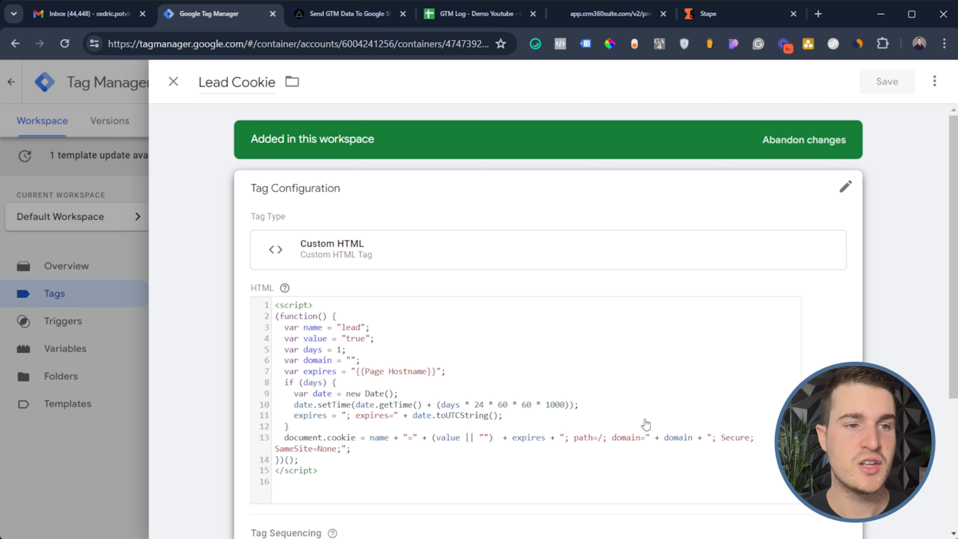
In the Lead Cookie code, check the cookie name 'lead', value 'true' and 1-day lifetime
click(518, 414)
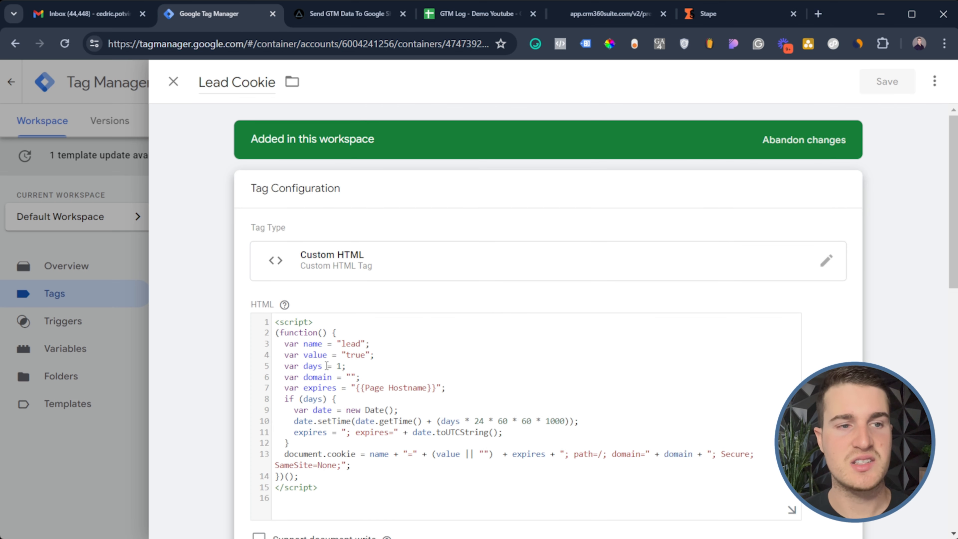
double_click(348, 344)
click(363, 344)
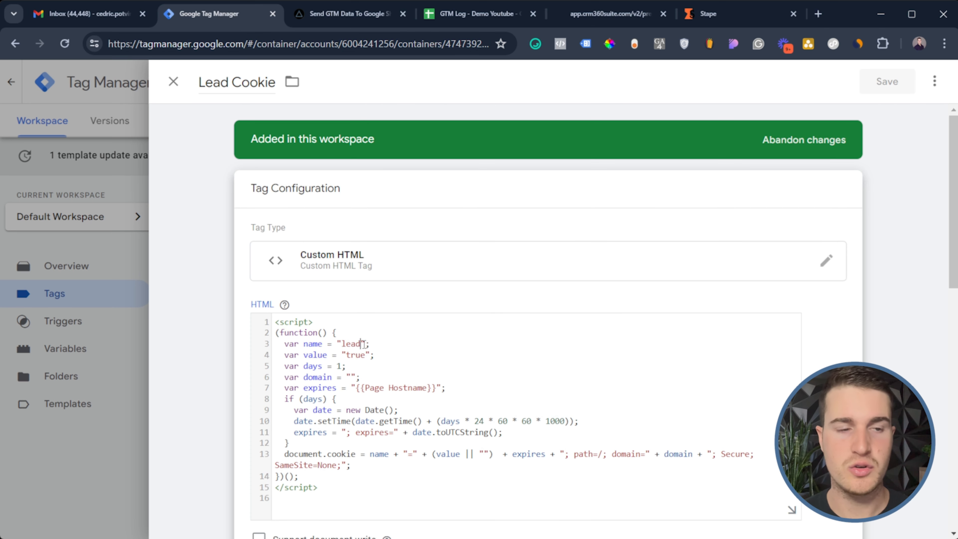
double_click(356, 355)
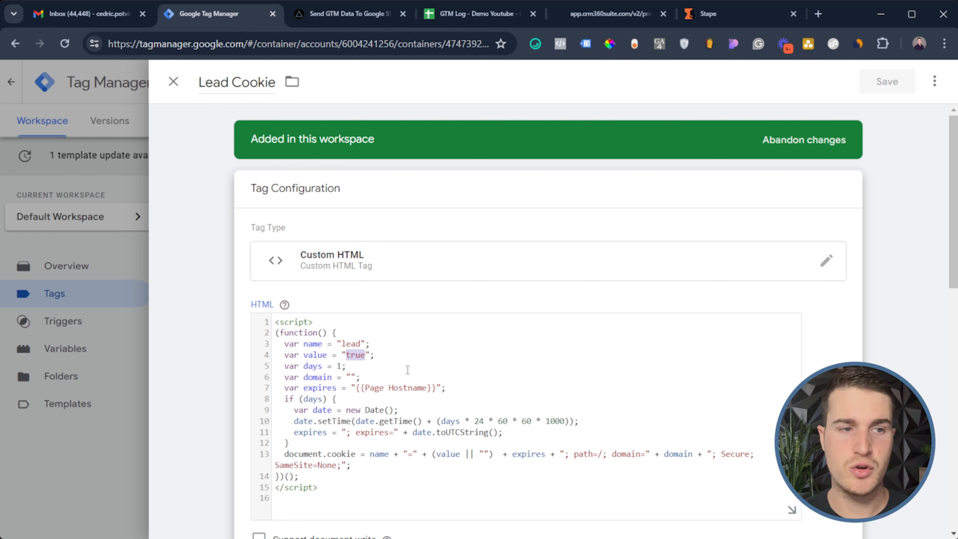
double_click(340, 366)
click(360, 365)
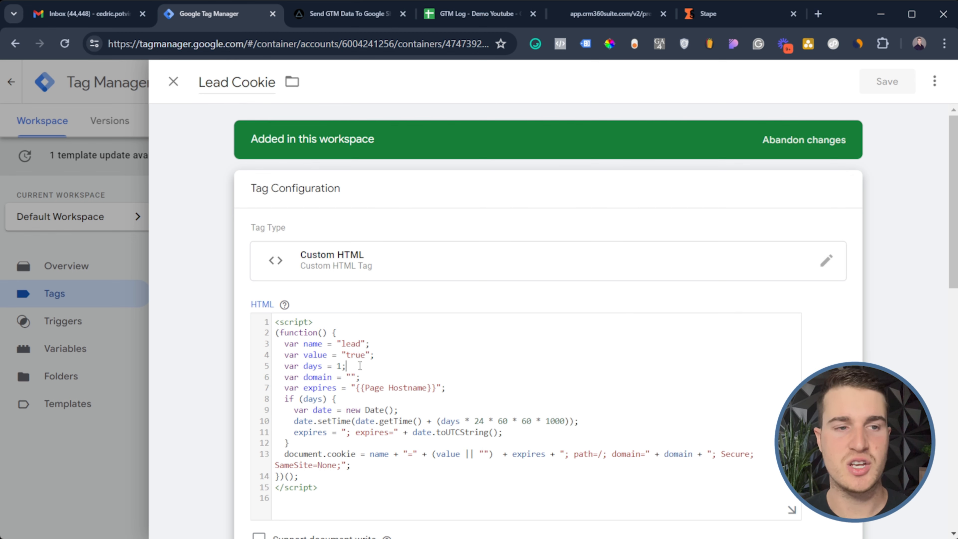
double_click(339, 366)
click(348, 365)
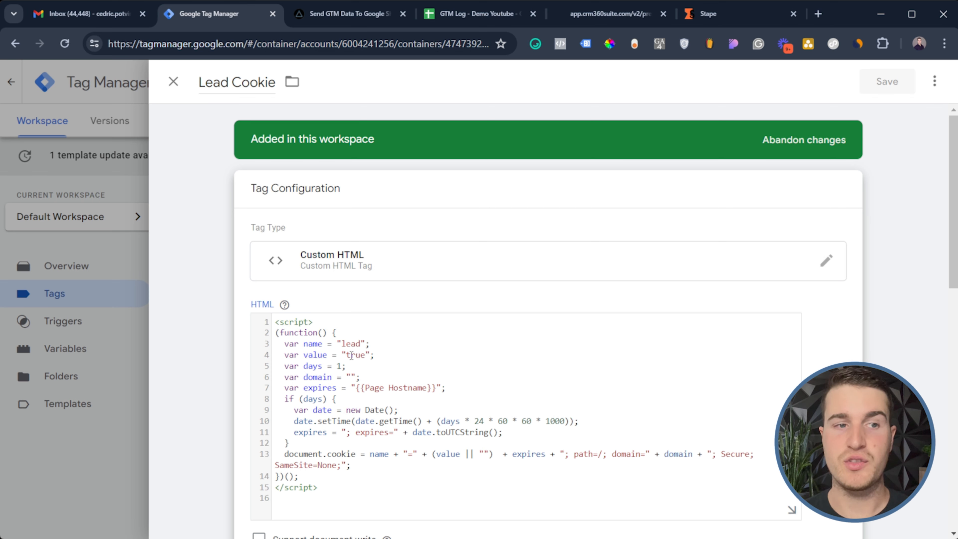
Try a 7-day cookie lifetime, then discard the edit and close the Lead Cookie tag
double_click(341, 366)
text(7)
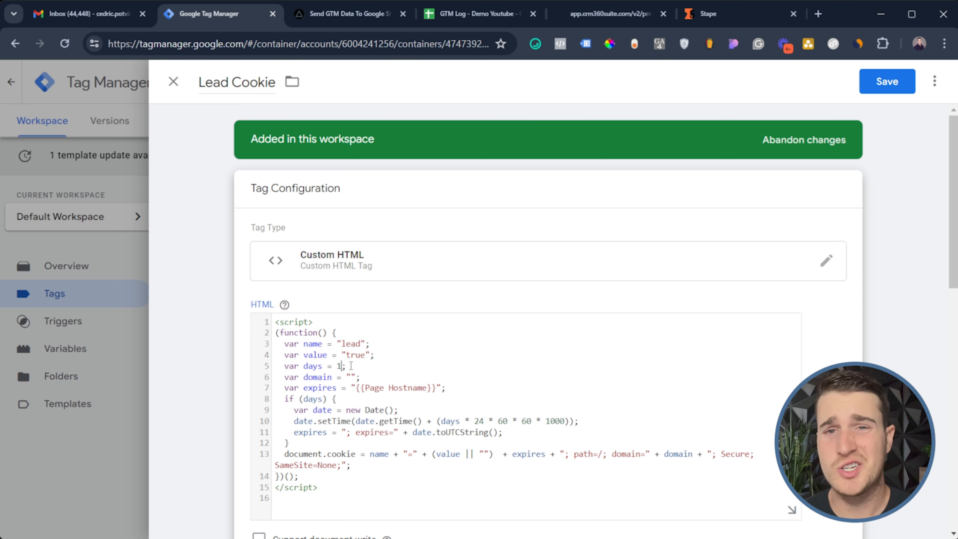
drag(393, 439, 339, 362)
click(390, 388)
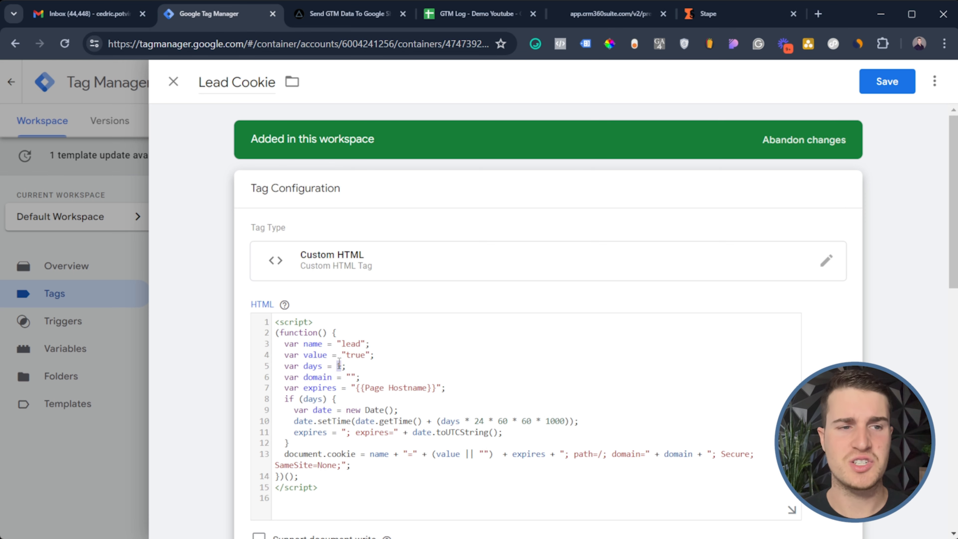
click(339, 362)
drag(301, 387, 390, 416)
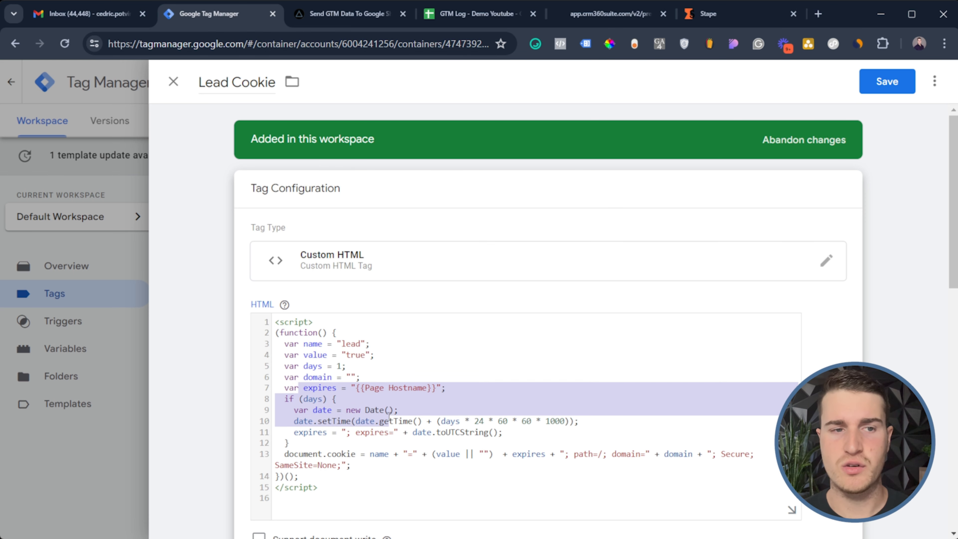
click(471, 410)
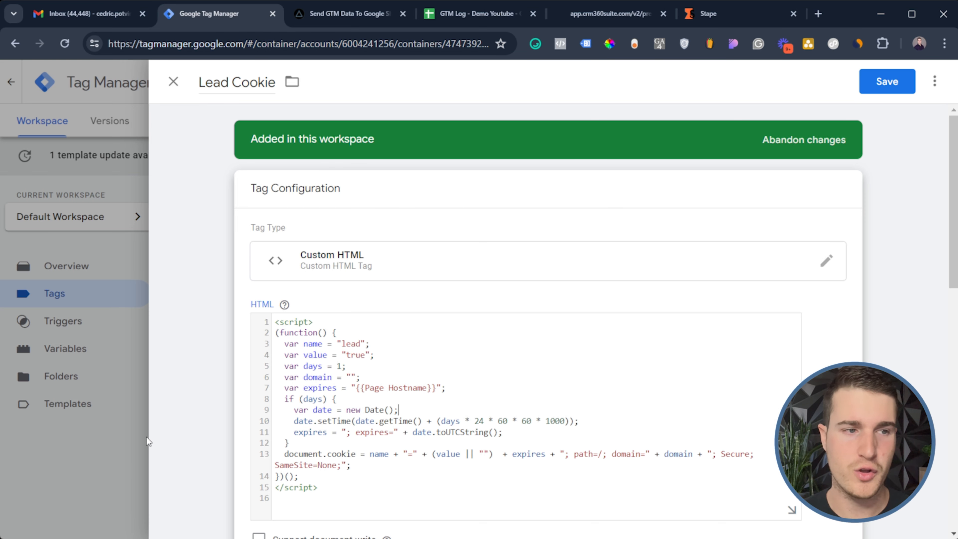
click(130, 446)
click(604, 246)
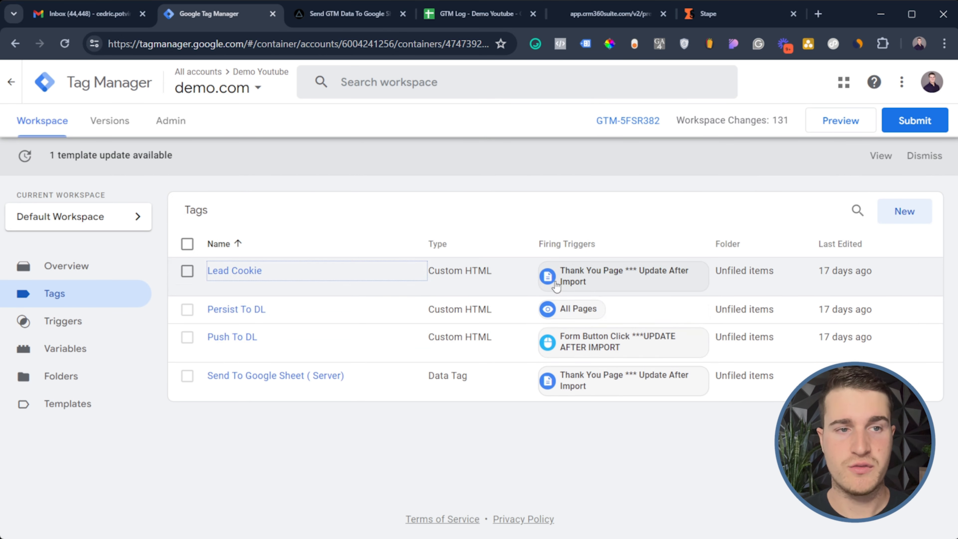
Browse the container's Triggers and Variables lists
click(64, 321)
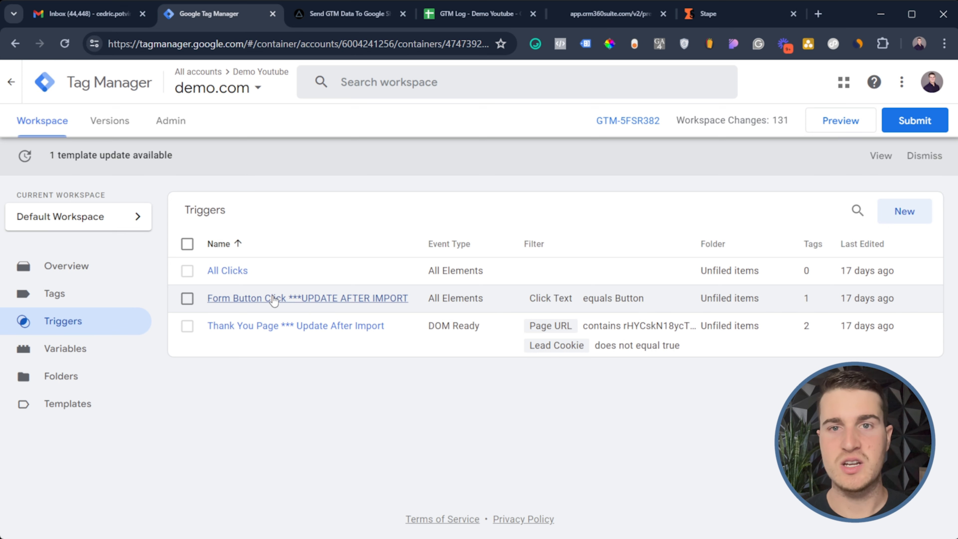
click(85, 340)
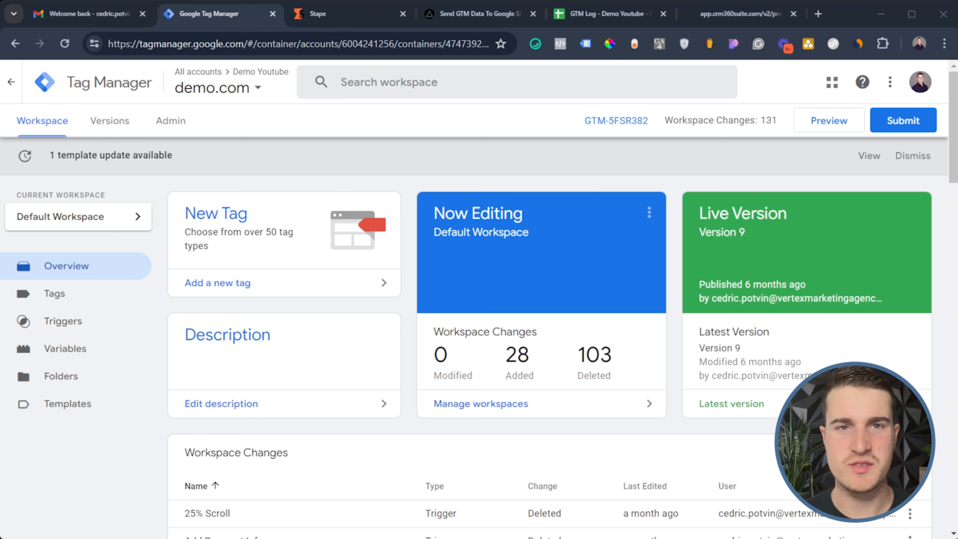
Scroll through the Send GTM Data To Google Sheet page's First Name/Last Name/Email form, then return to Gmail
click(455, 15)
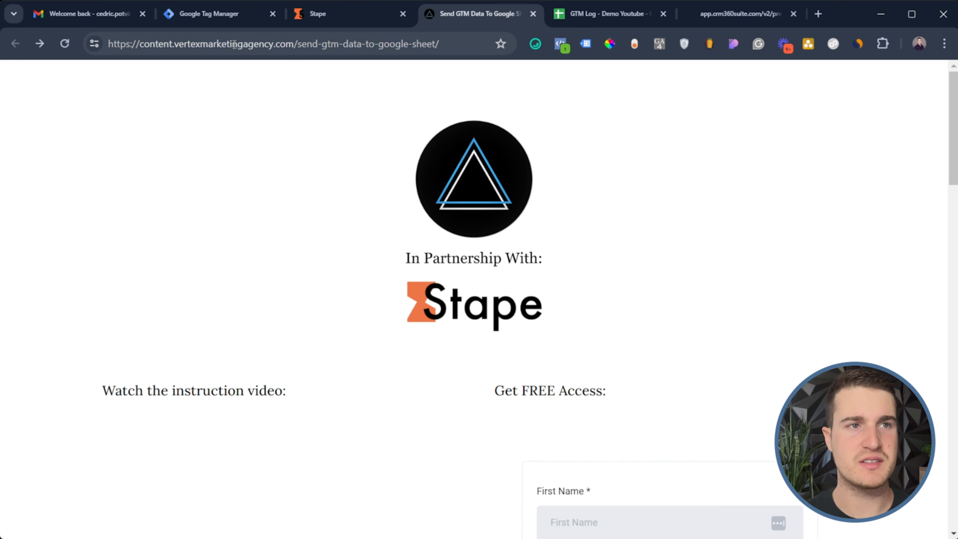
scroll(600, 219, down, 2)
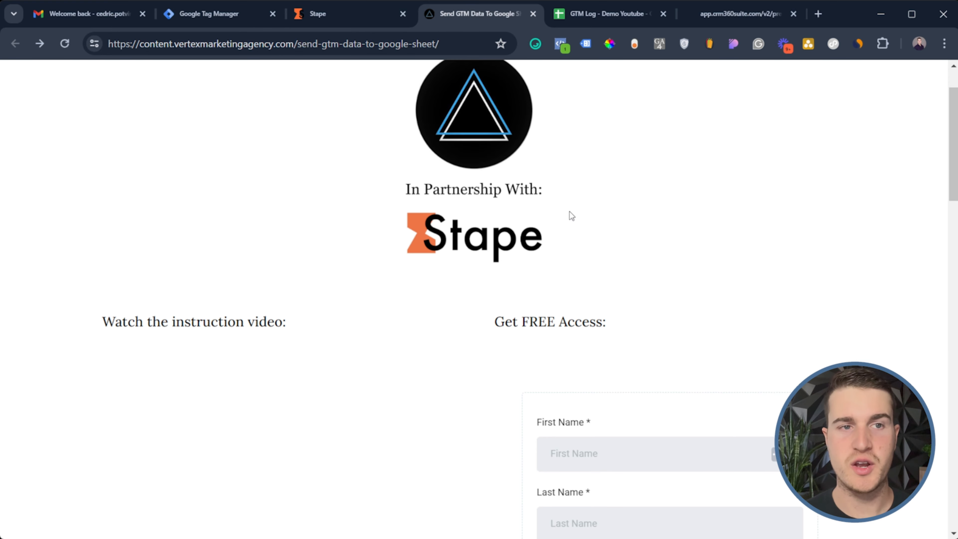
scroll(565, 218, down, 4)
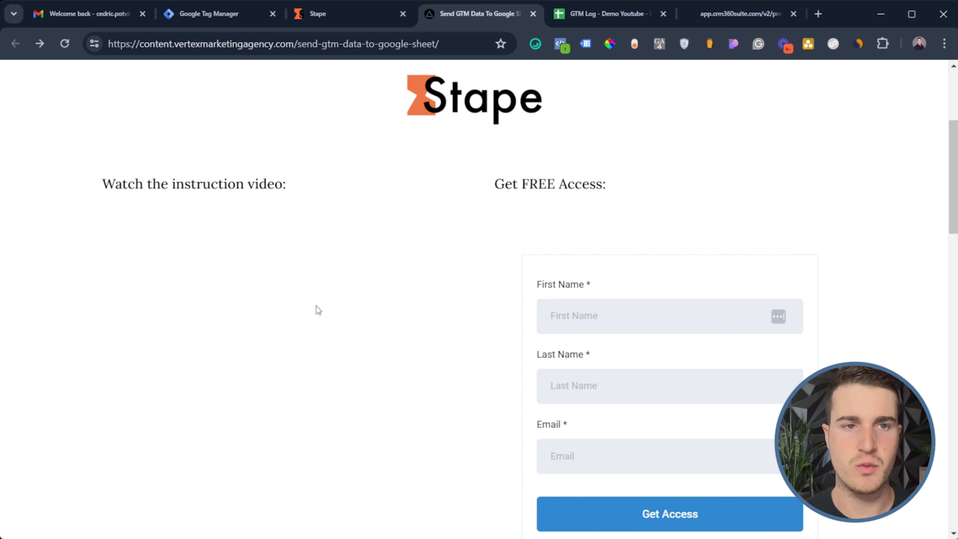
scroll(316, 307, down, 4)
scroll(323, 277, up, 6)
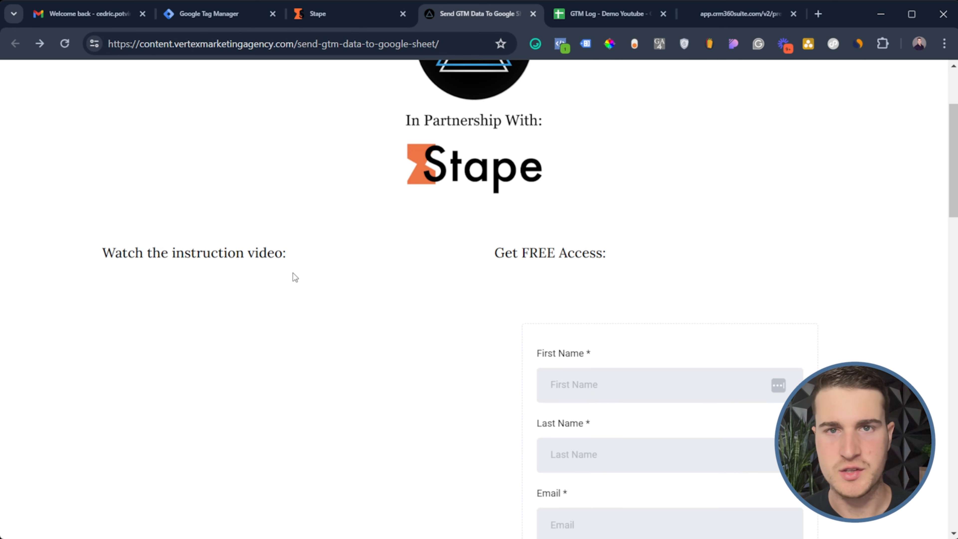
scroll(313, 275, down, 2)
scroll(610, 287, down, 4)
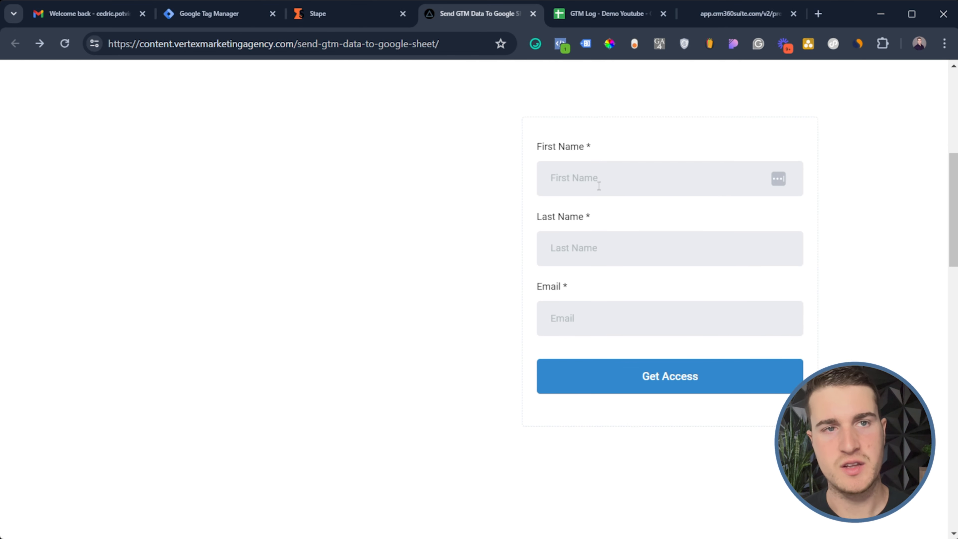
scroll(604, 208, up, 4)
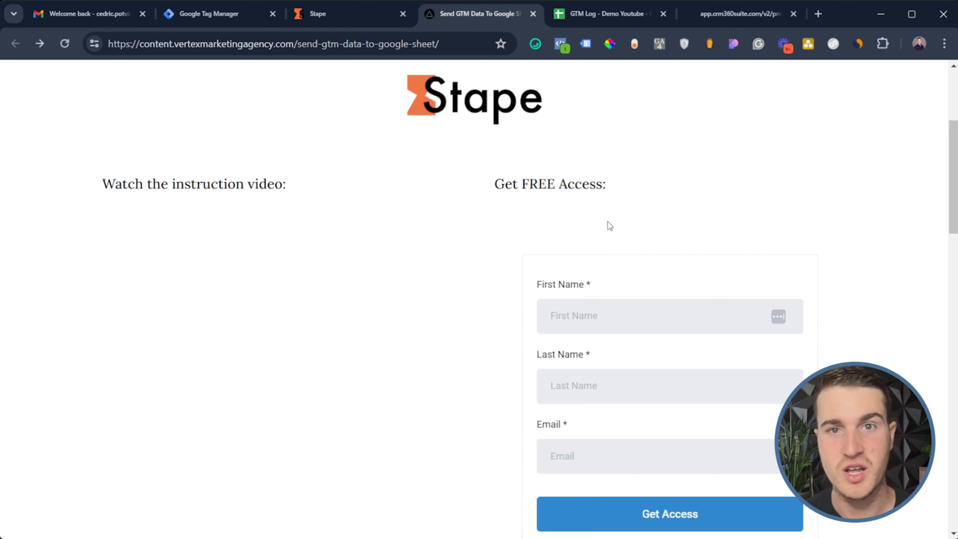
scroll(608, 222, down, 3)
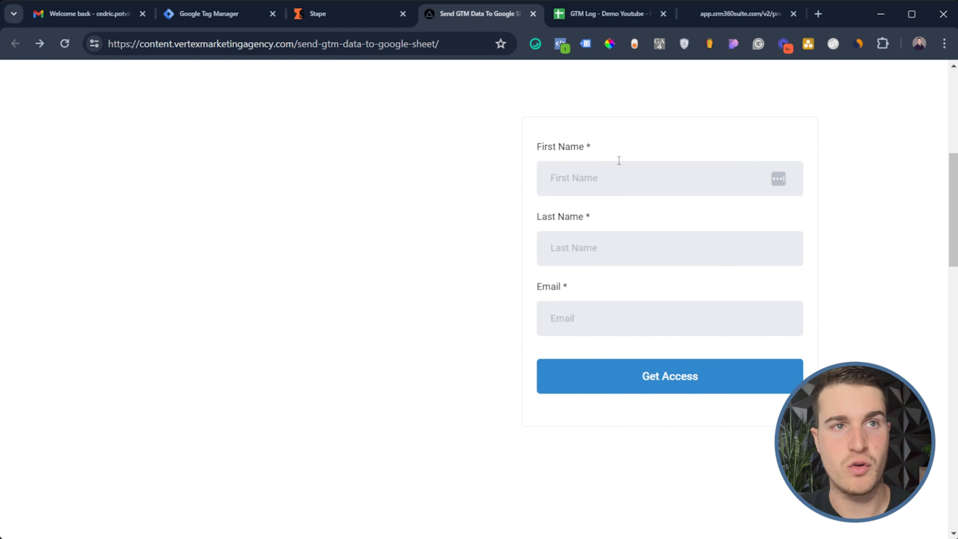
click(93, 25)
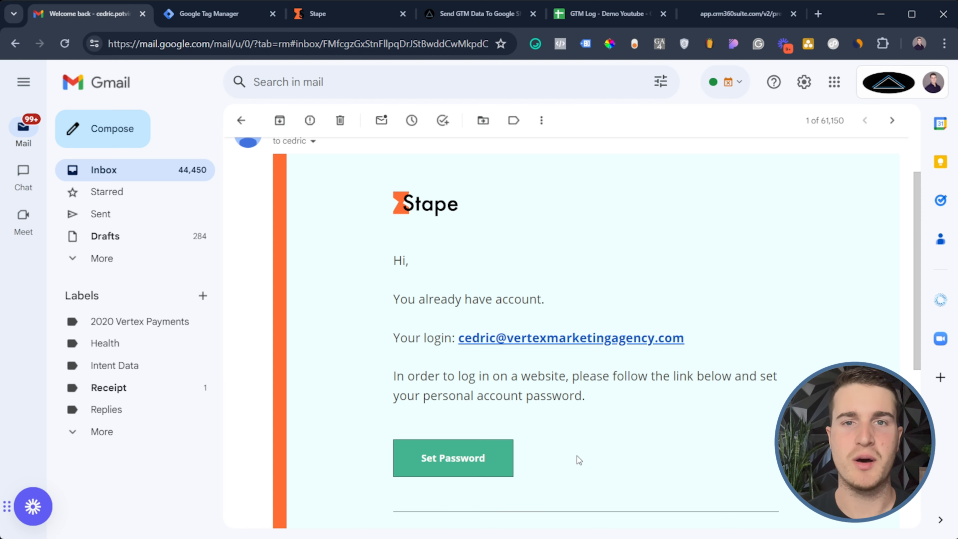
Open the 'GTM To Google Sheet Template' email and follow its Get GTM Template link
click(241, 120)
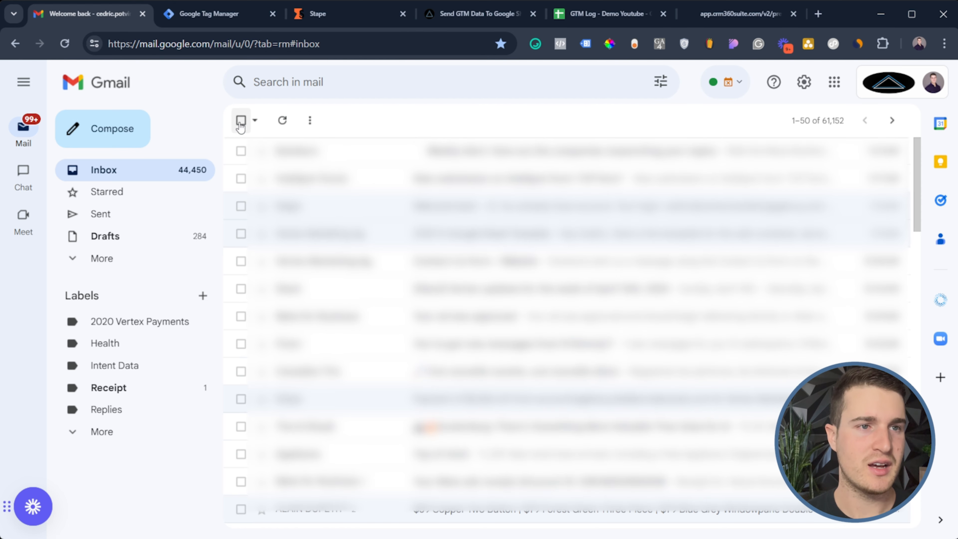
click(321, 242)
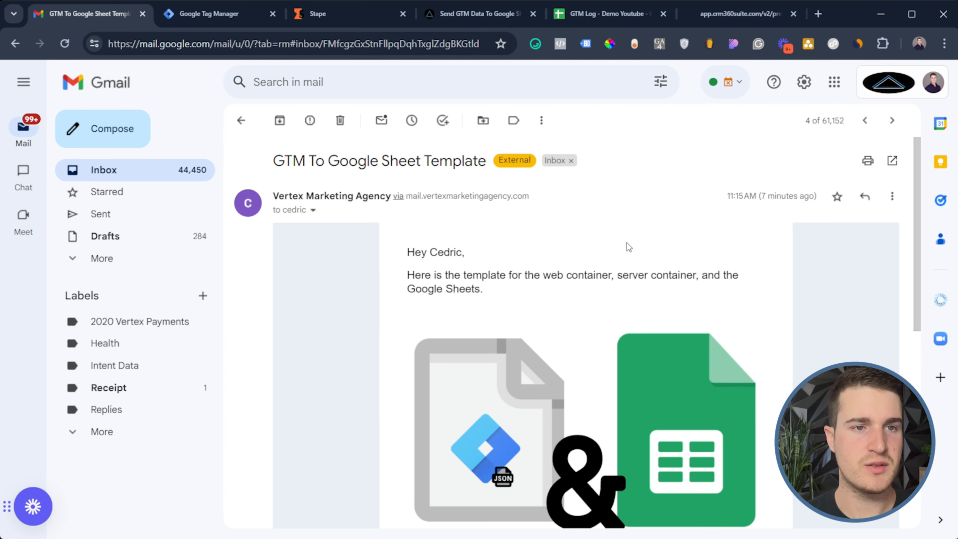
scroll(632, 249, down, 2)
scroll(487, 359, down, 2)
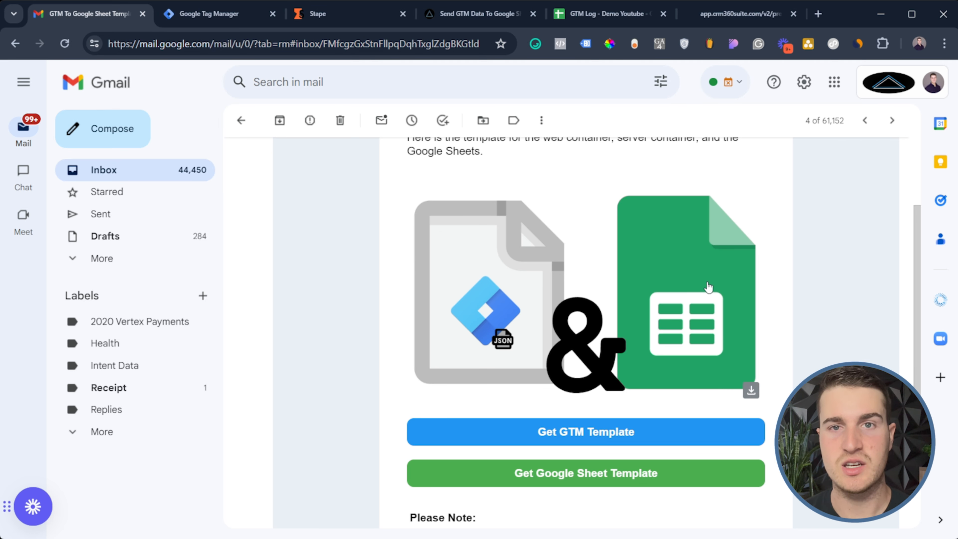
scroll(708, 288, down, 2)
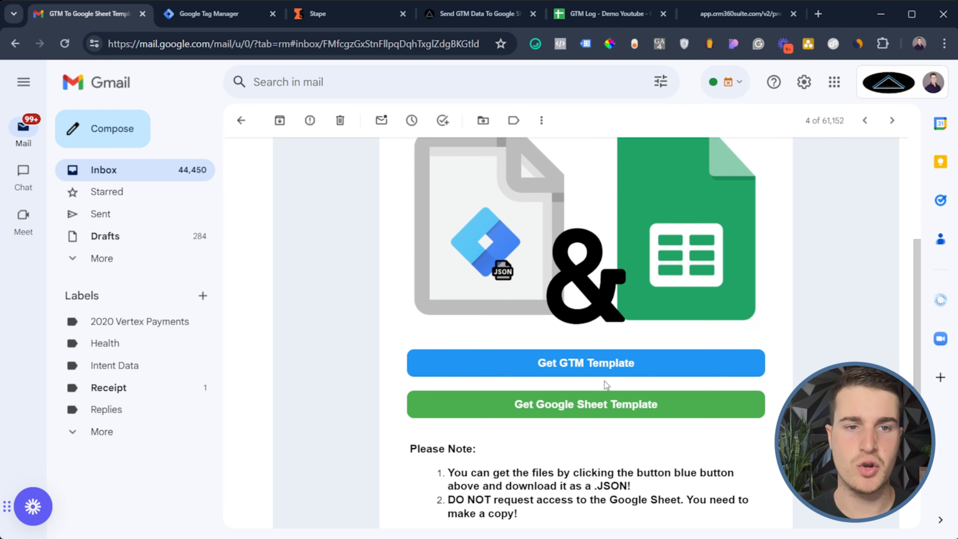
click(550, 372)
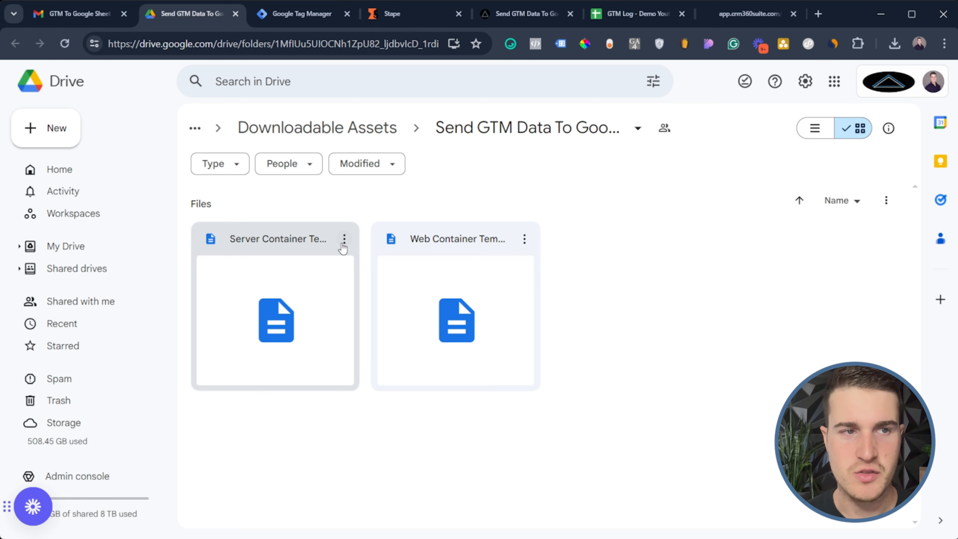
Download the Web Container Template from the Drive folder and return to the template email
click(343, 242)
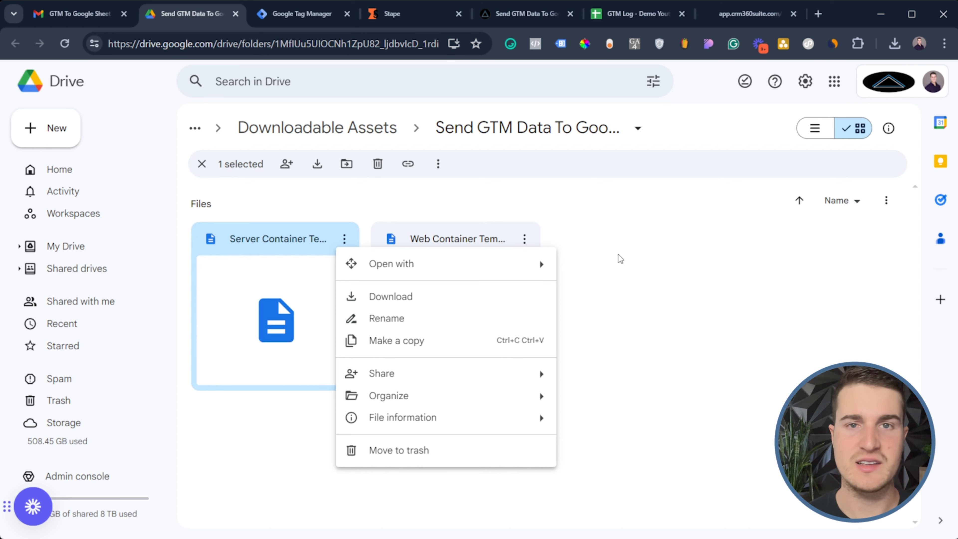
click(618, 254)
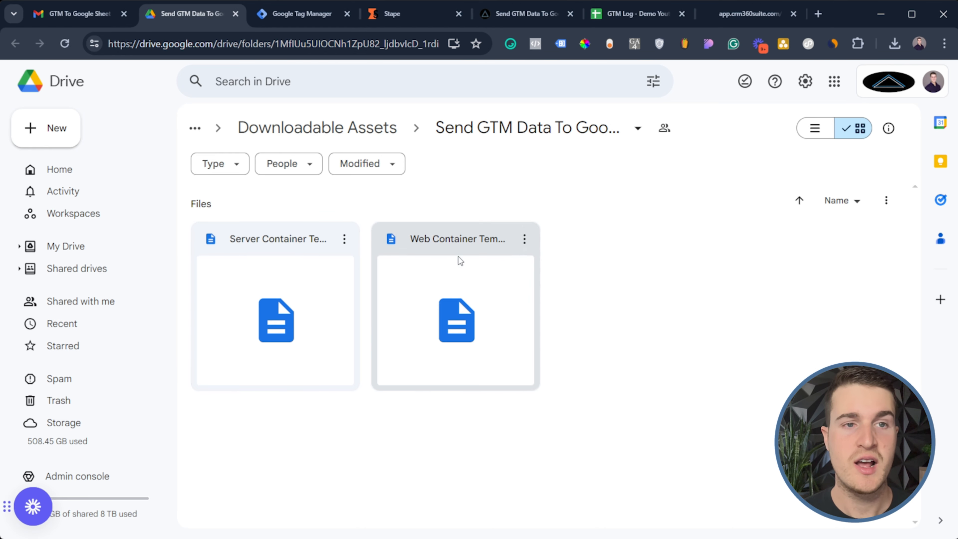
click(524, 239)
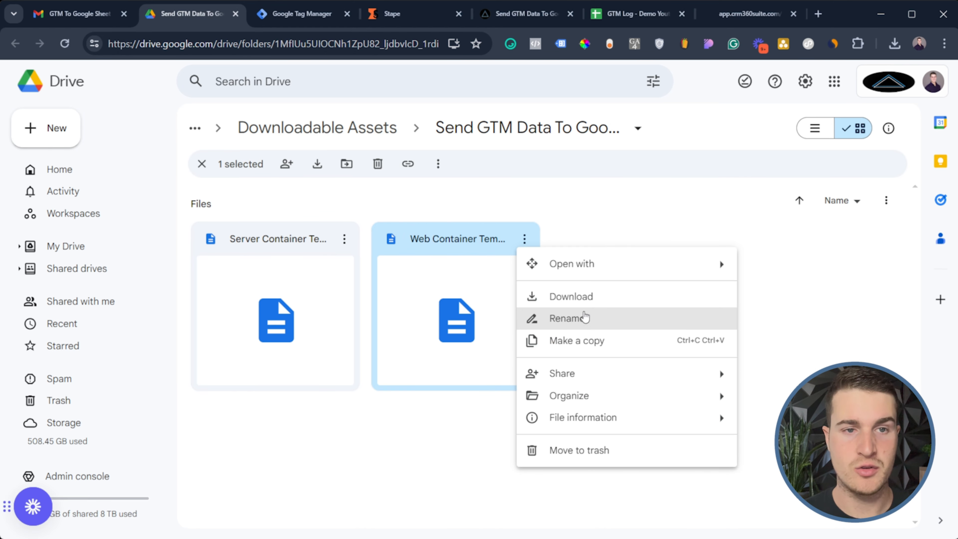
click(580, 300)
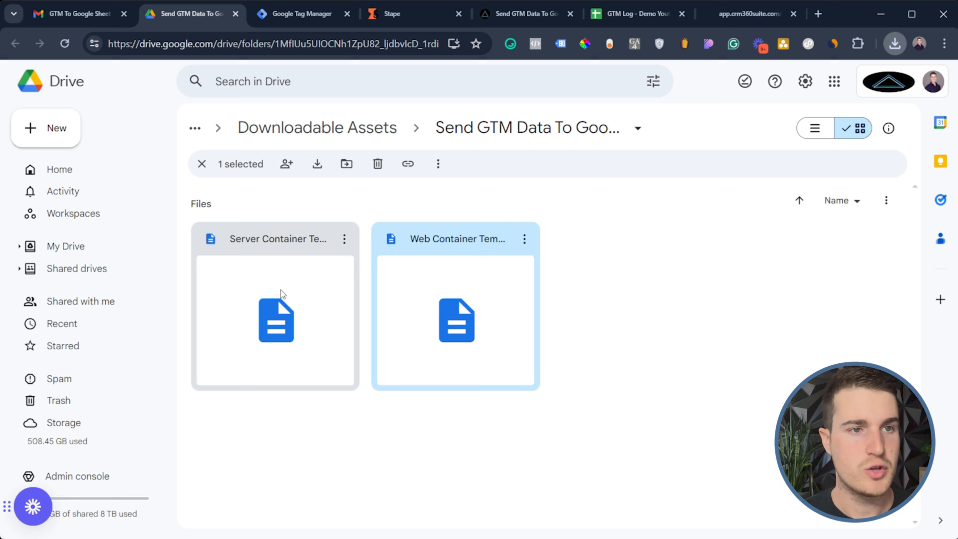
click(69, 21)
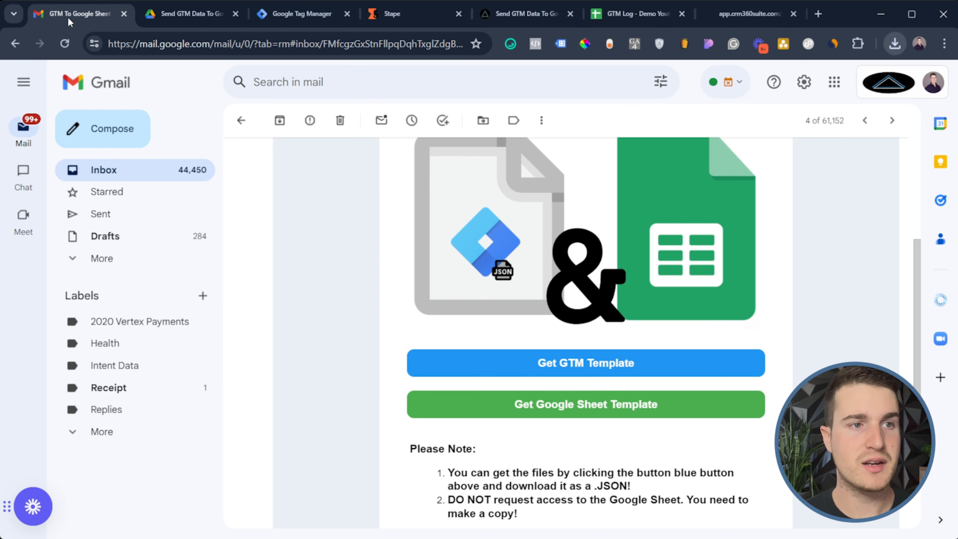
Make your own copy of the GTM Log - Demo Youtube sheet template and dismiss the sharing dialog
click(605, 412)
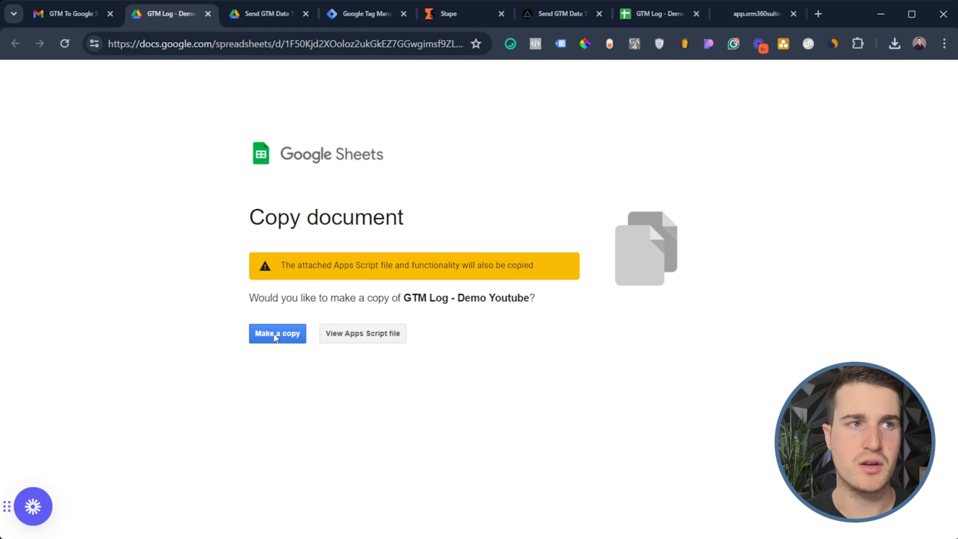
click(661, 14)
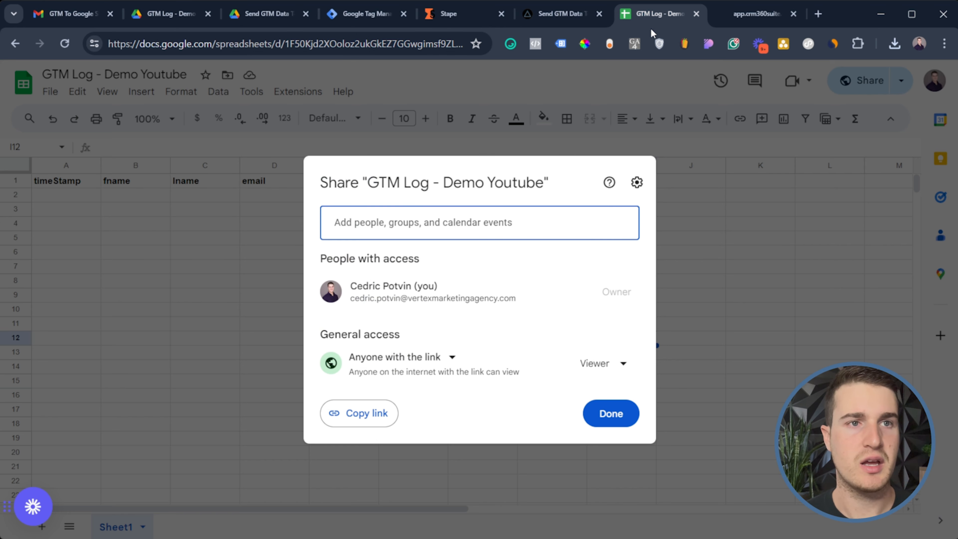
click(611, 414)
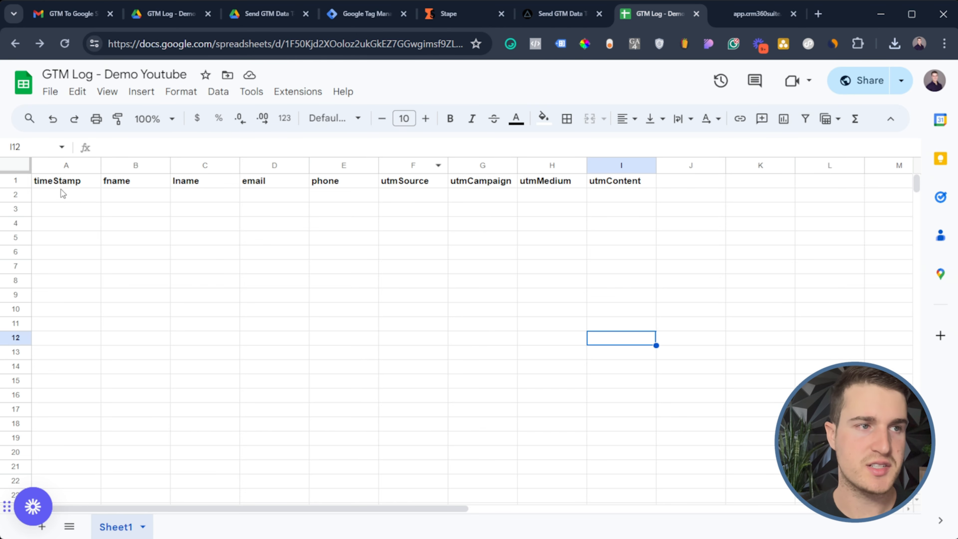
Highlight the header row A1:I1, timeStamp through utmContent
drag(56, 181, 633, 181)
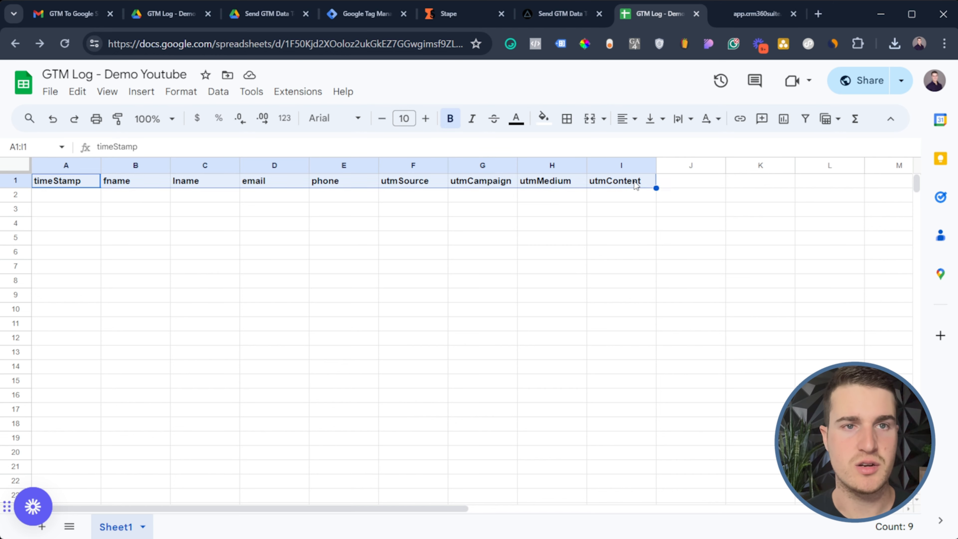
click(621, 183)
click(719, 181)
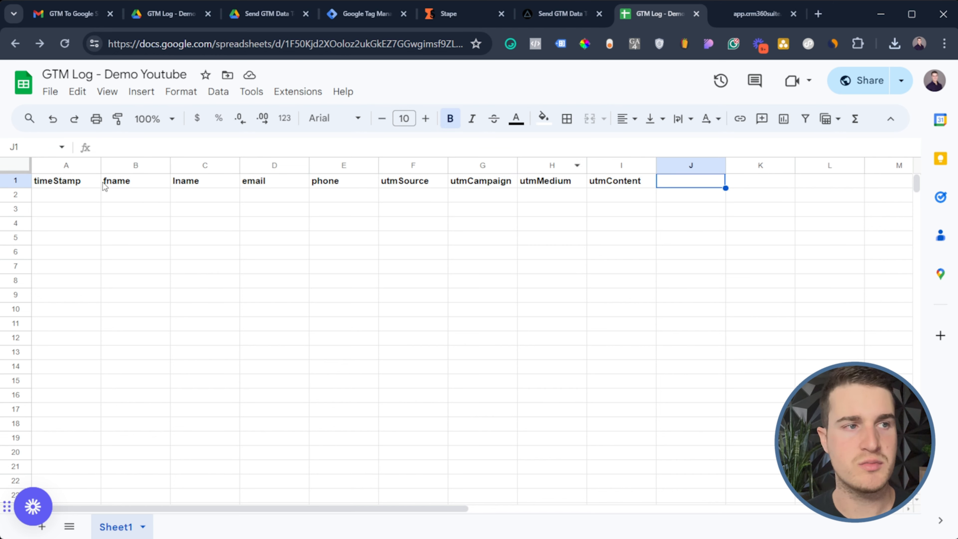
drag(74, 185, 631, 181)
click(633, 185)
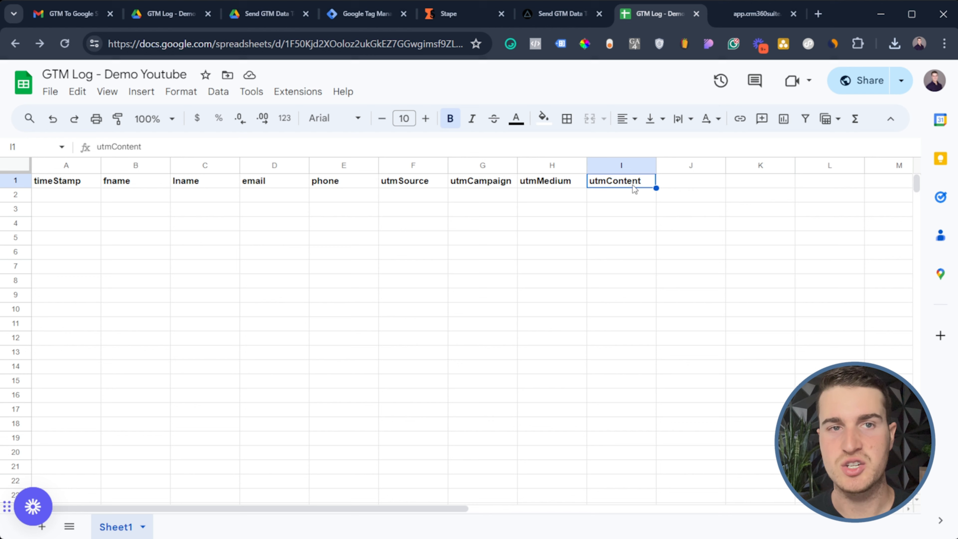
click(666, 186)
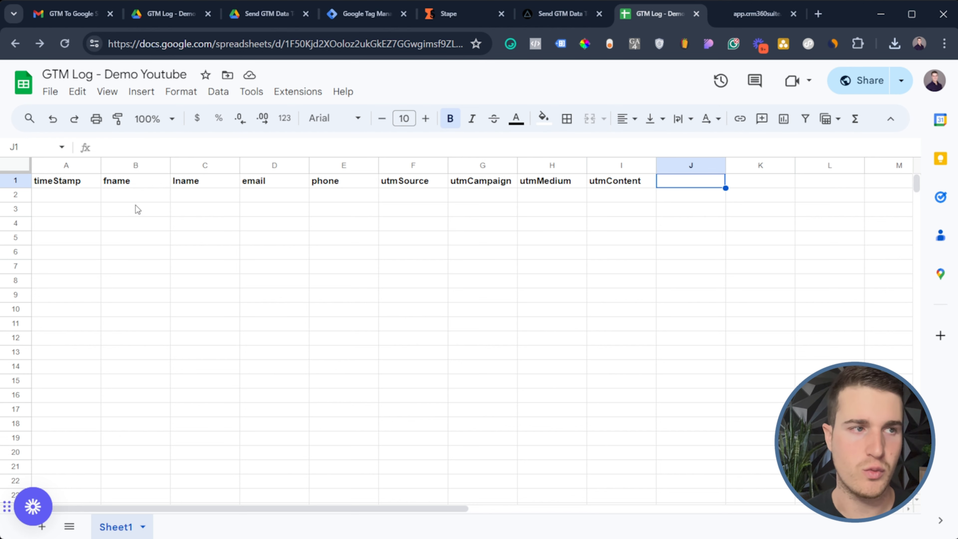
drag(56, 181, 624, 181)
click(624, 181)
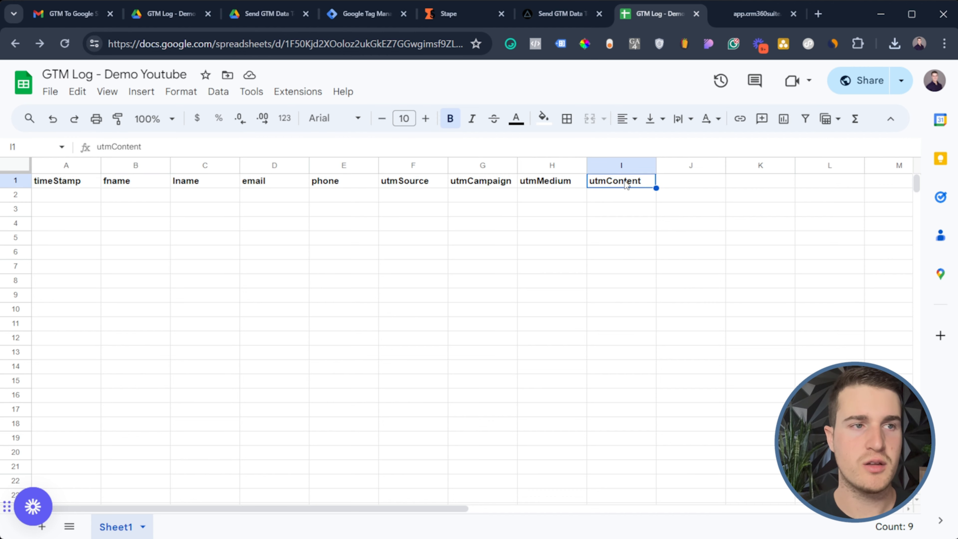
Point out the empty rows below the headers and open the Extensions menu
drag(74, 207, 445, 198)
drag(269, 310, 351, 310)
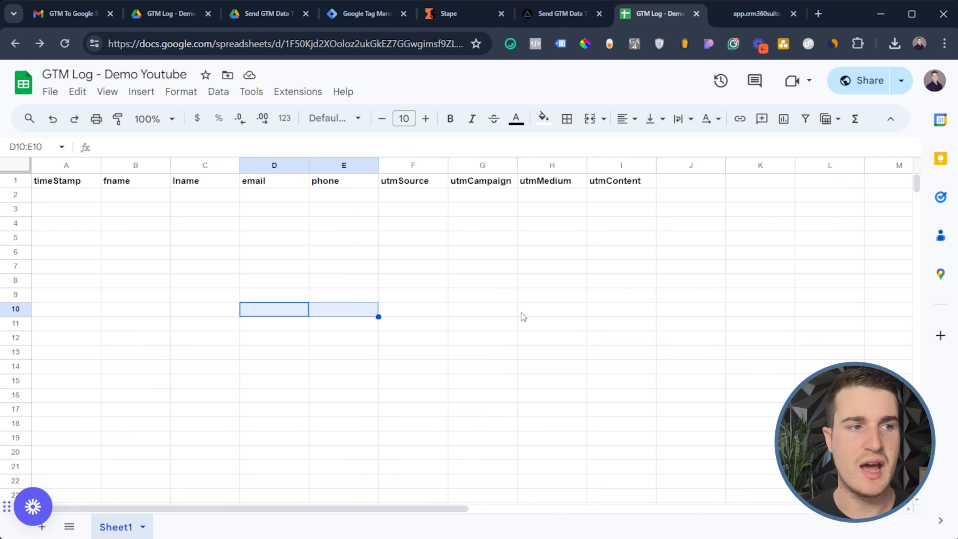
drag(187, 391, 280, 395)
click(287, 95)
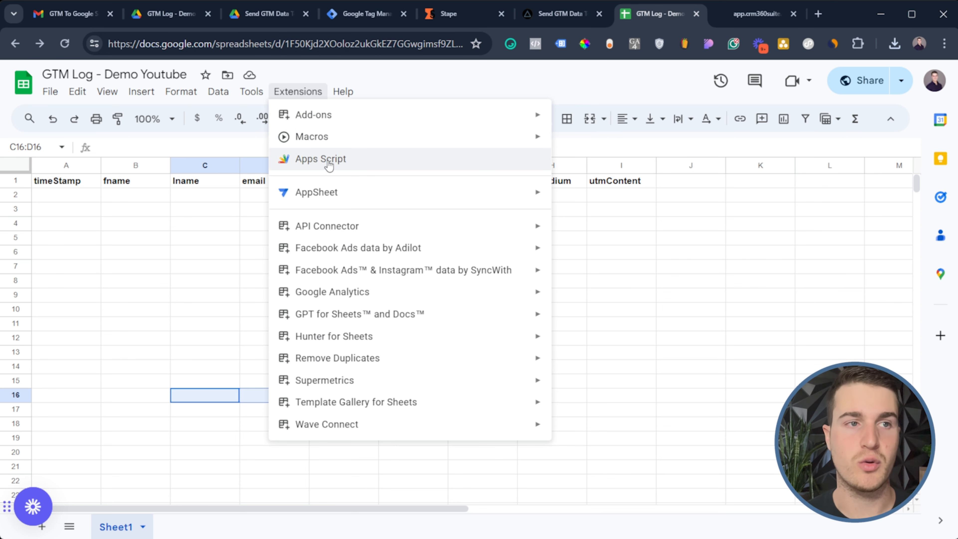
Open the sheet's YT Demo Apps Script and highlight its sheetId and sheetName lines
click(329, 165)
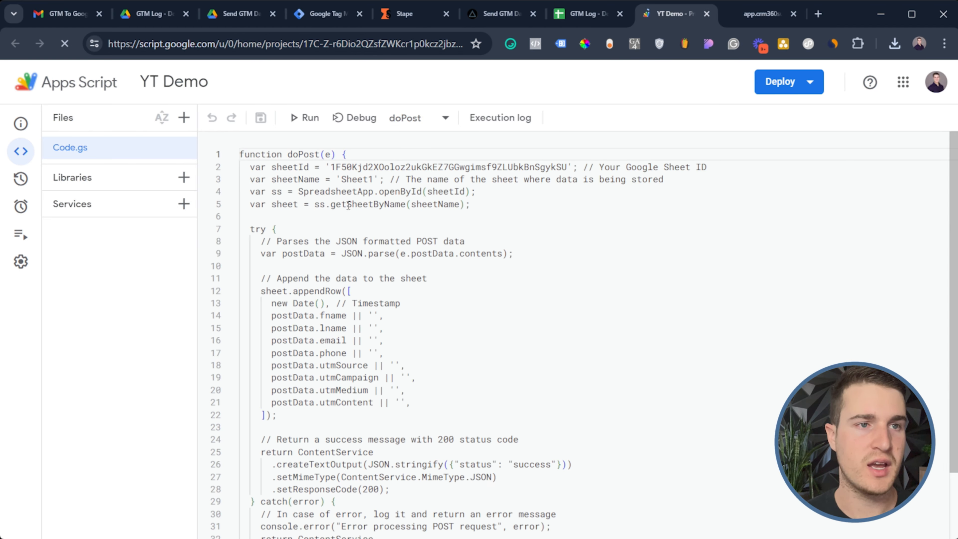
drag(282, 167, 306, 177)
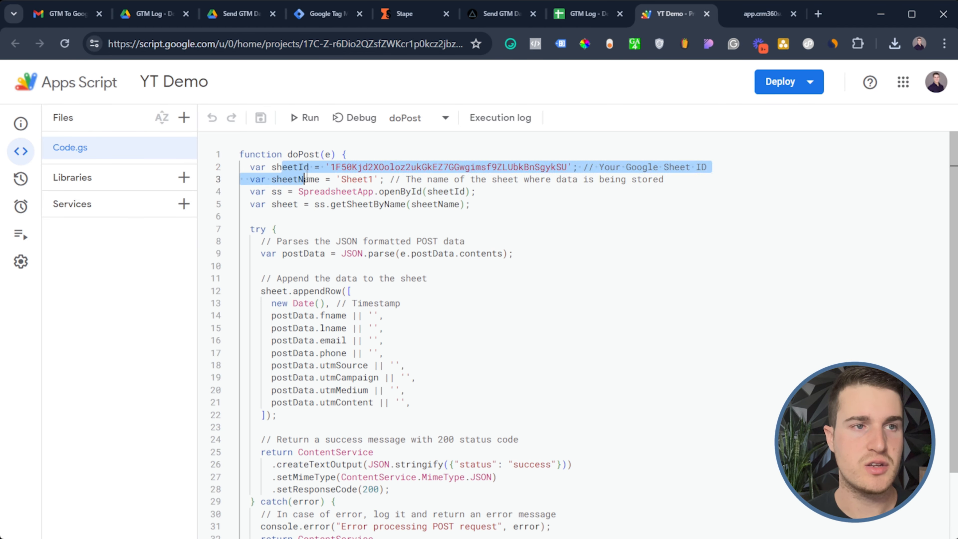
click(306, 177)
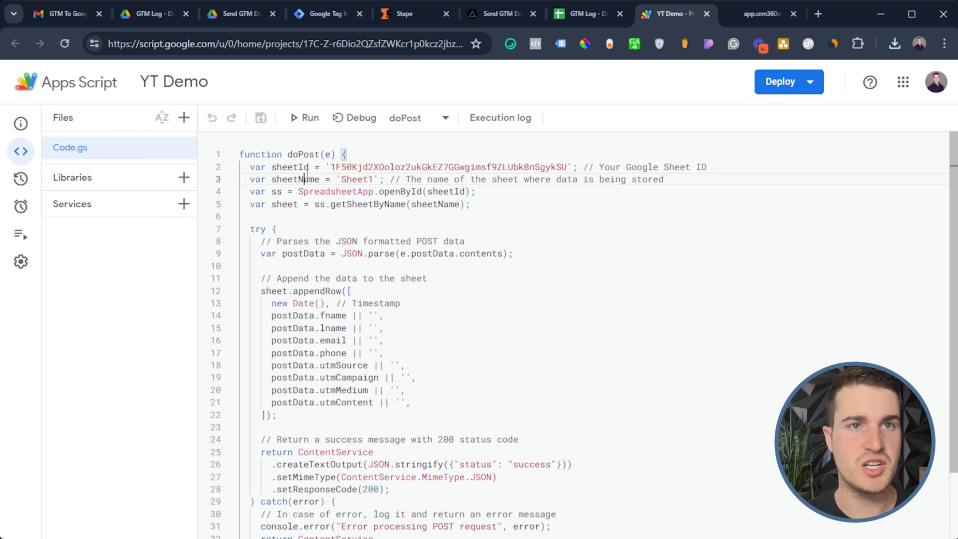
click(596, 22)
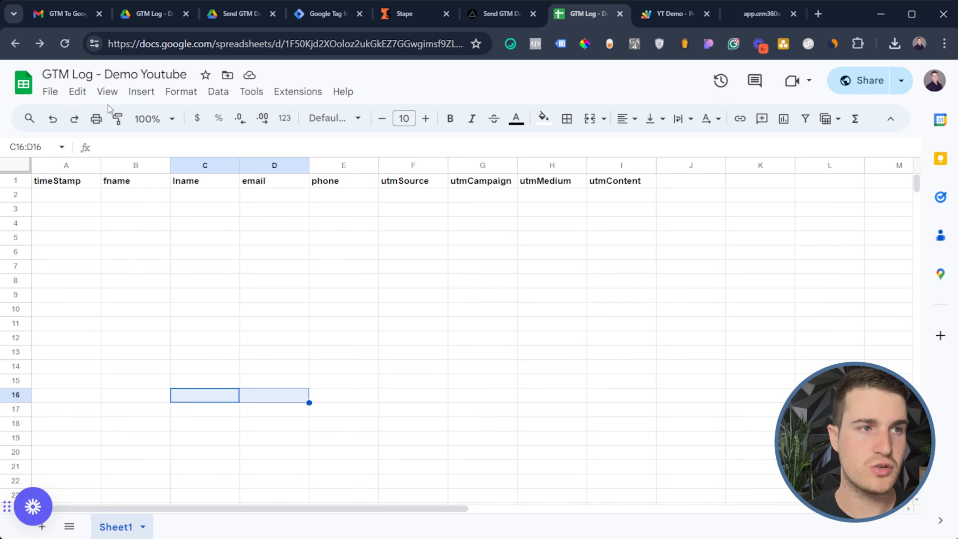
Copy the spreadsheet ID between /d/ and /edit from the GTM Log sheet's URL
drag(317, 43, 185, 52)
click(383, 46)
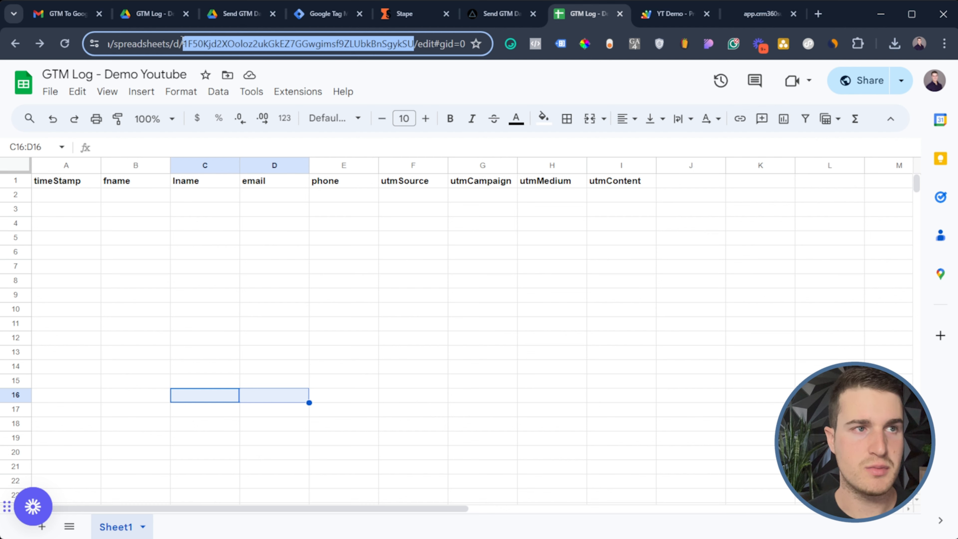
click(412, 48)
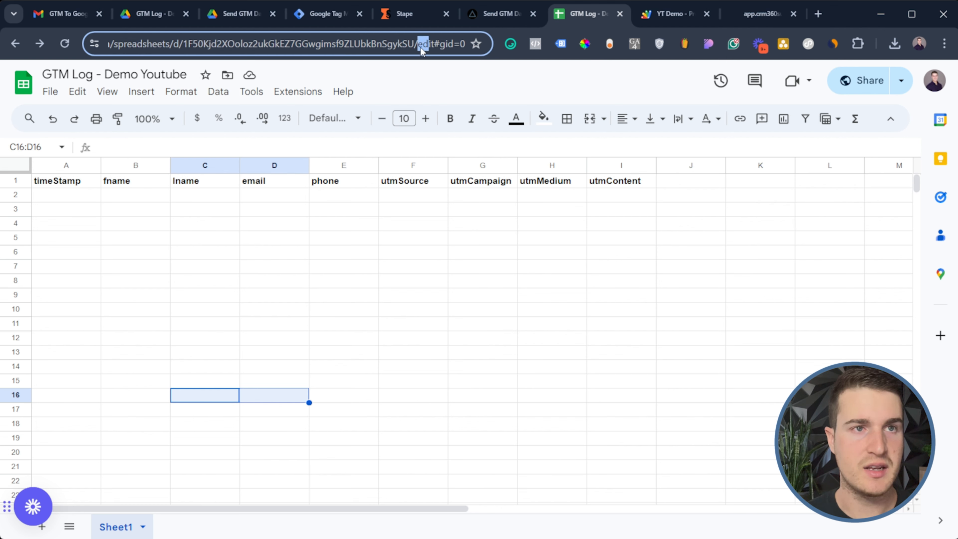
drag(414, 46, 184, 45)
key(ctrl+c)
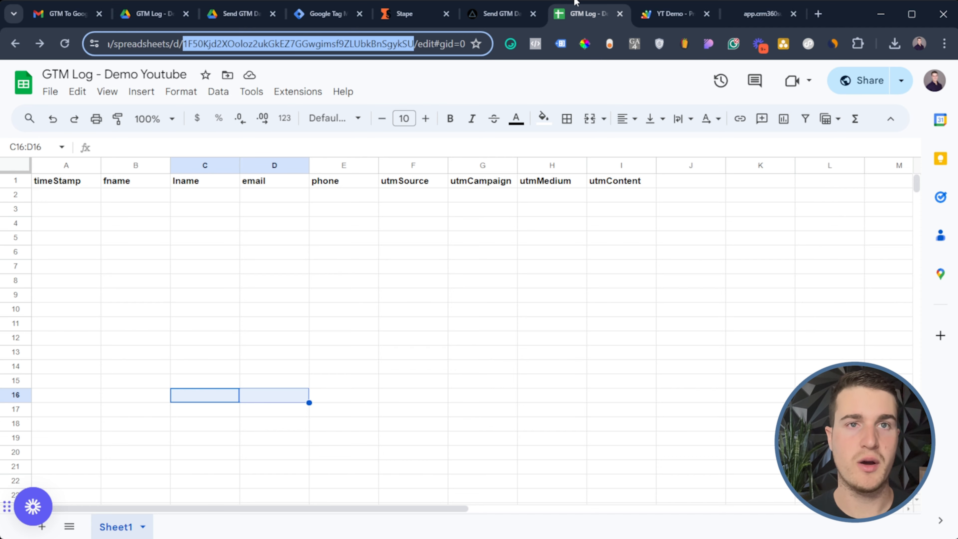
click(673, 15)
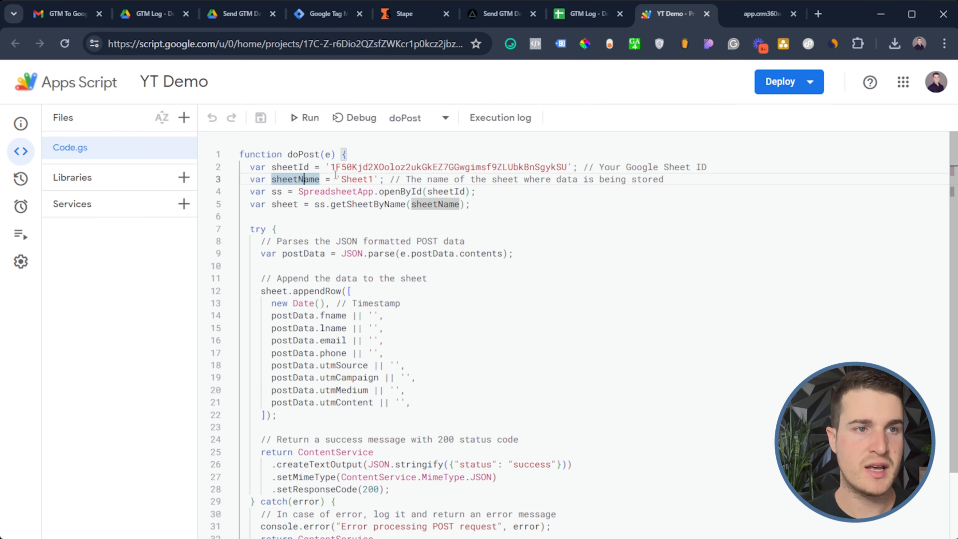
Paste the GTM Log spreadsheet ID into sheetId and highlight the openById and Sheet1 references
drag(331, 167, 568, 167)
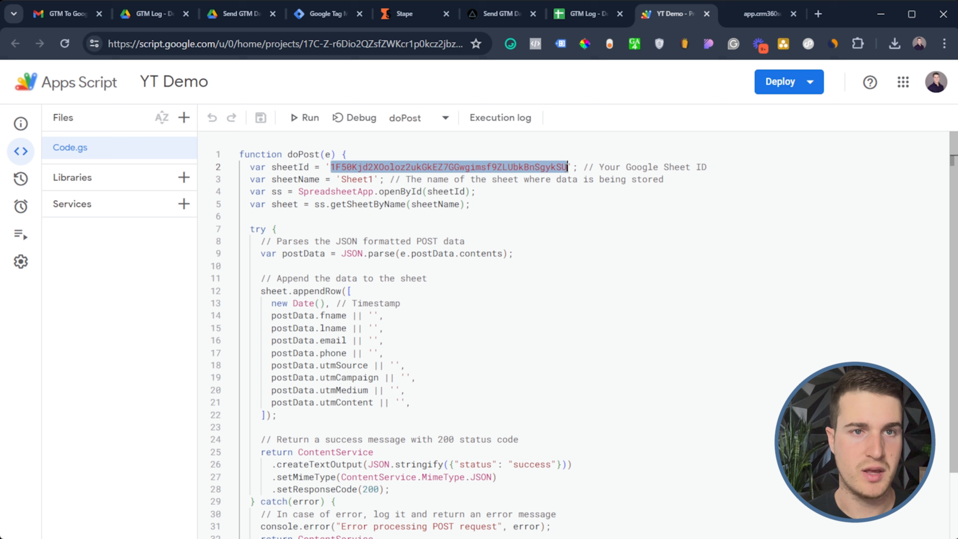
key(ctrl+v)
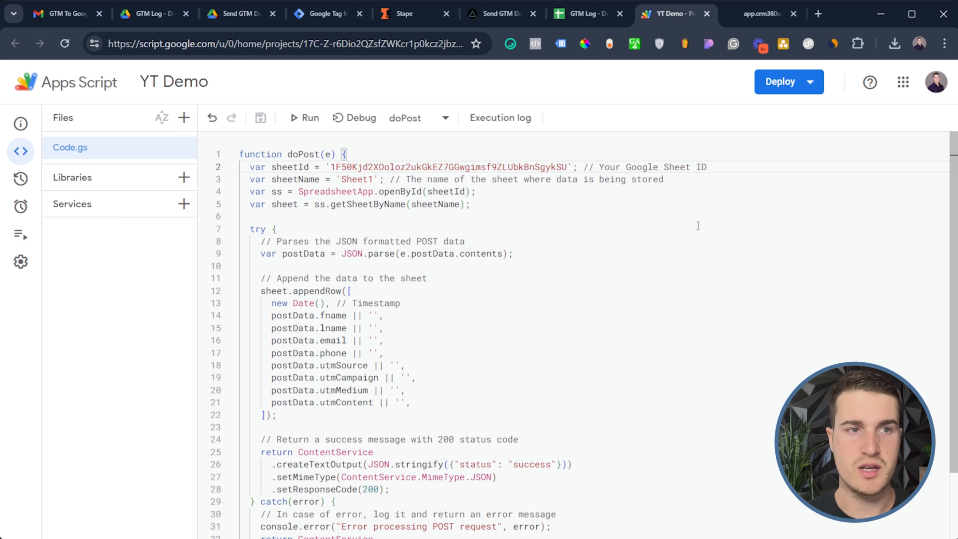
click(347, 191)
double_click(348, 191)
double_click(357, 180)
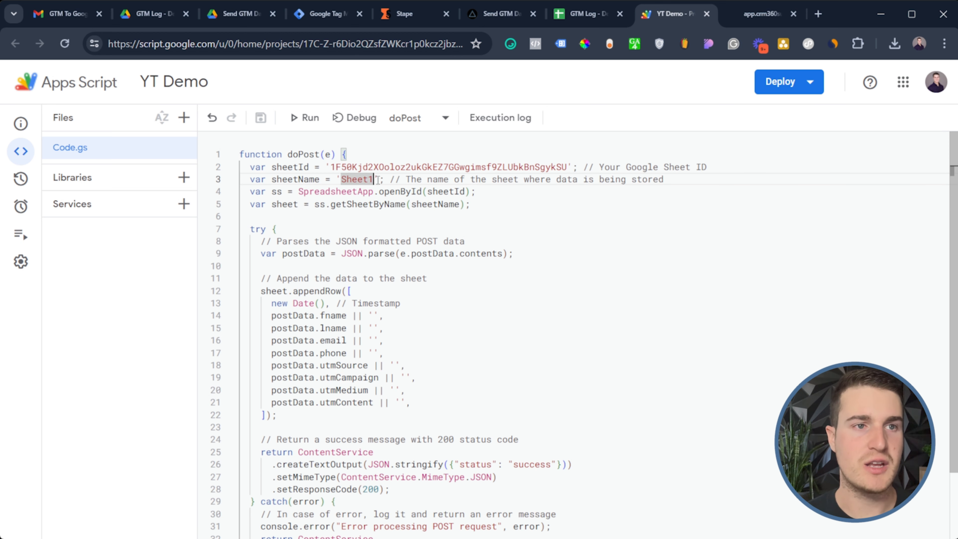
click(380, 191)
double_click(380, 189)
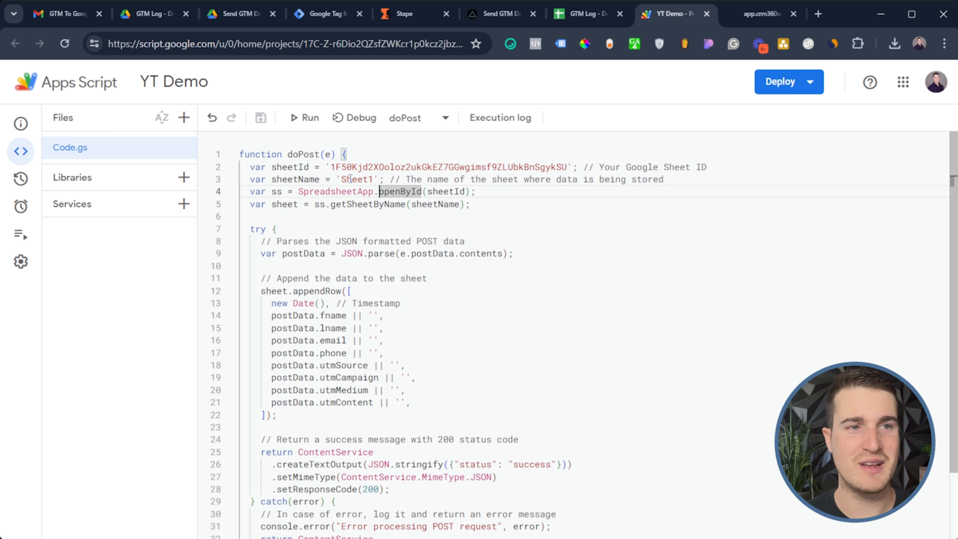
drag(341, 180, 376, 180)
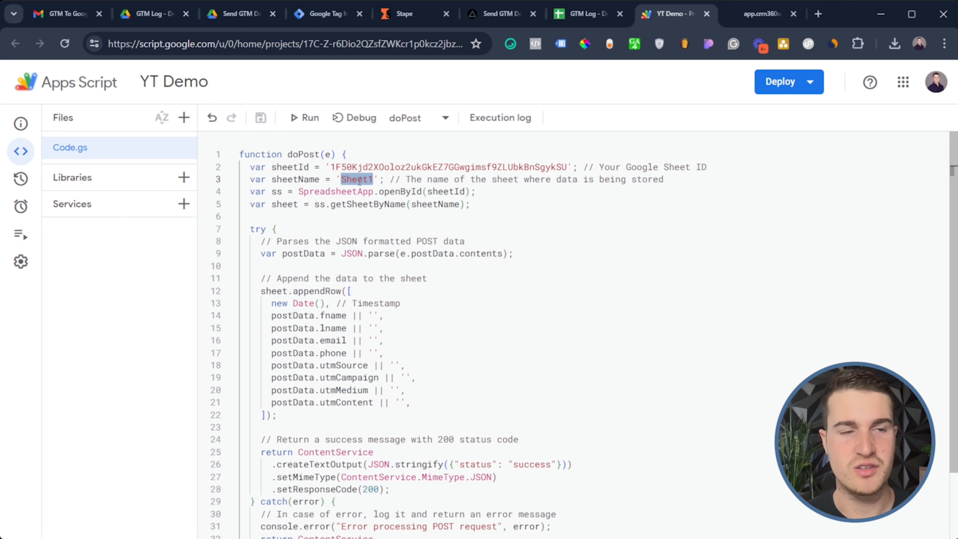
Compare the appendRow values (Timestamp, fname, phone) with the spreadsheet's column headers
click(351, 291)
scroll(536, 299, down, 1)
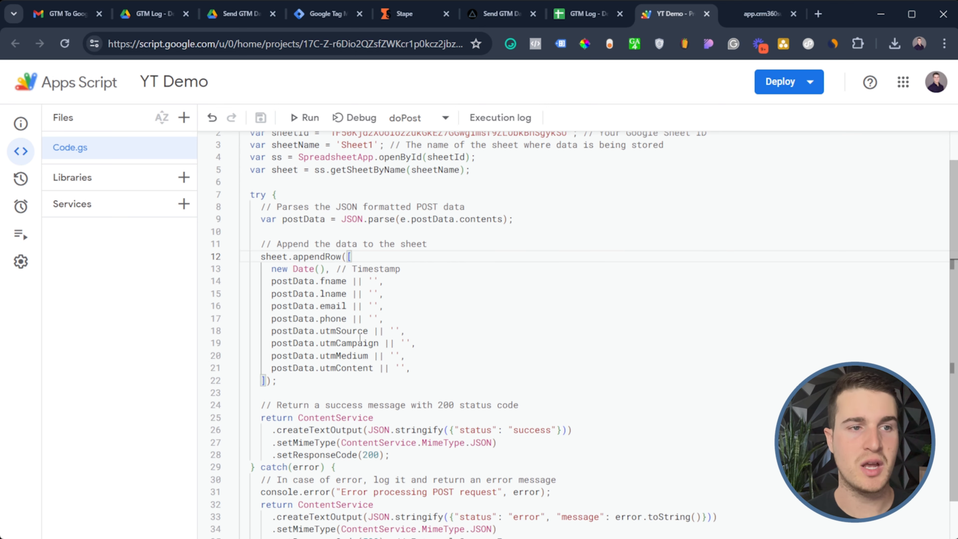
drag(401, 269, 331, 284)
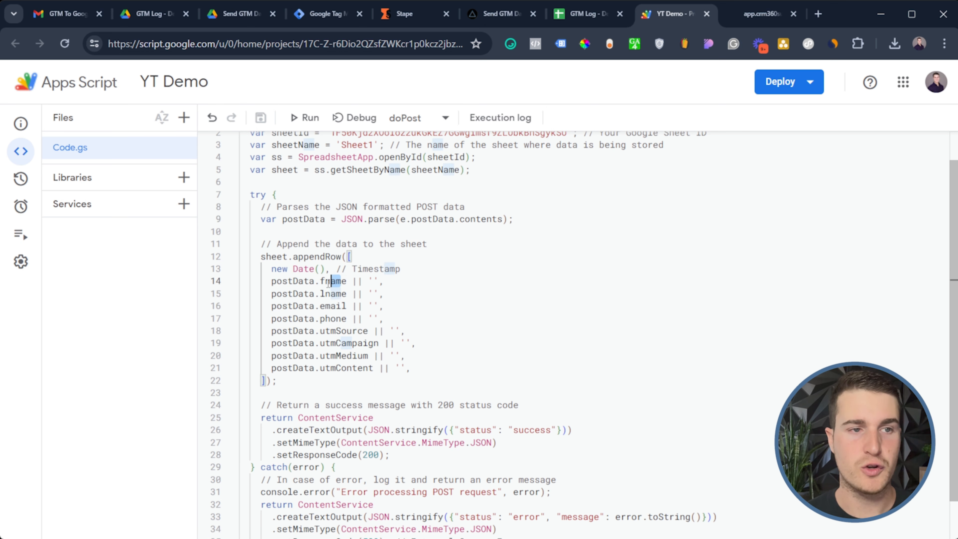
click(346, 294)
drag(346, 319, 341, 343)
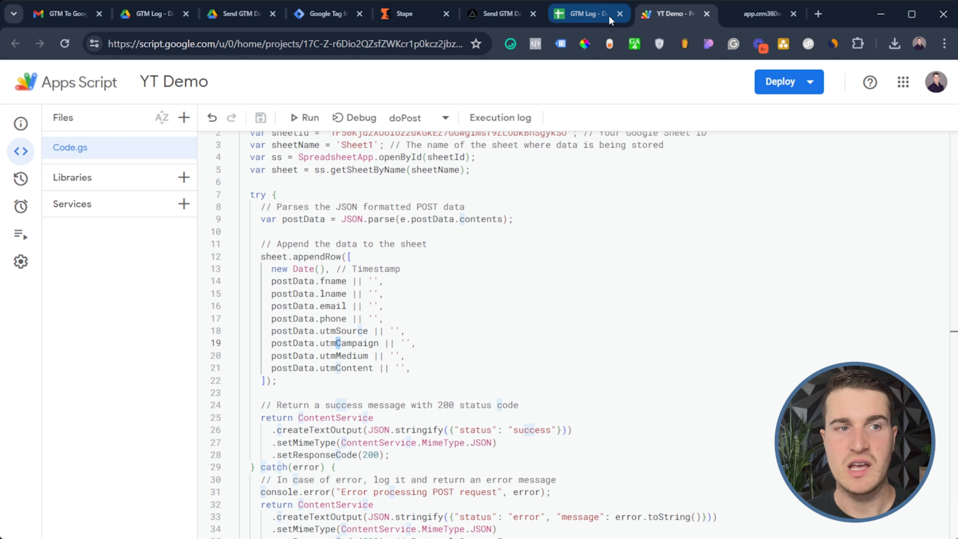
click(603, 11)
click(130, 188)
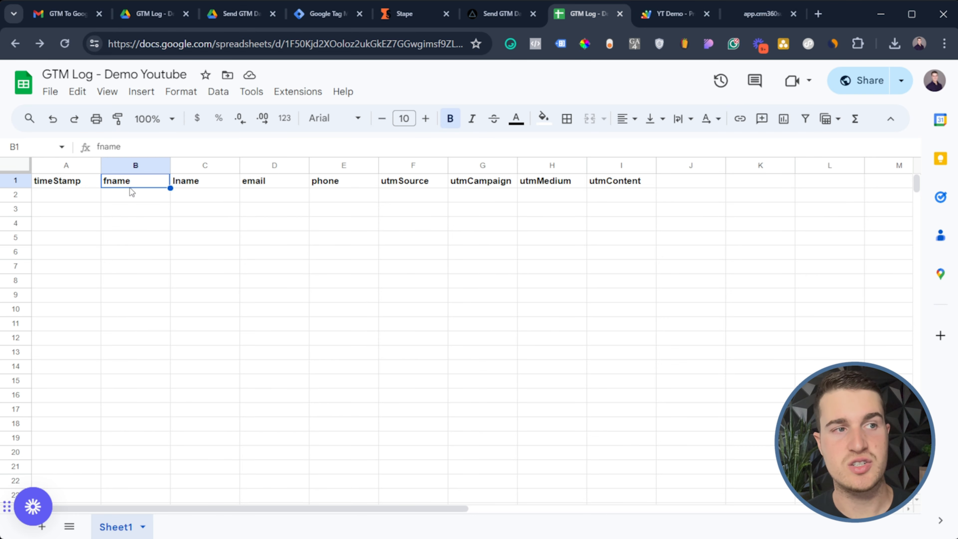
click(672, 12)
Review the postData field lines down to utmContent
drag(383, 377, 274, 320)
click(276, 320)
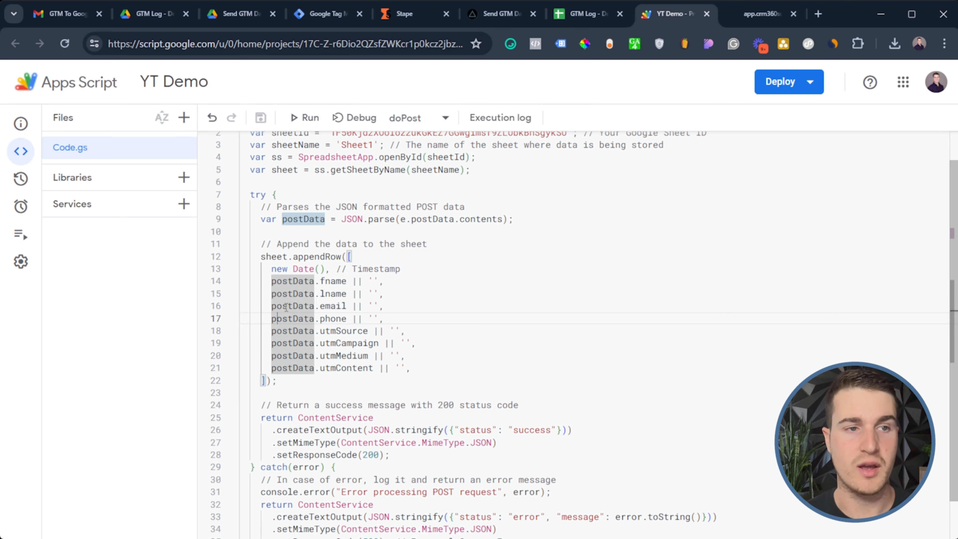
click(426, 375)
click(424, 368)
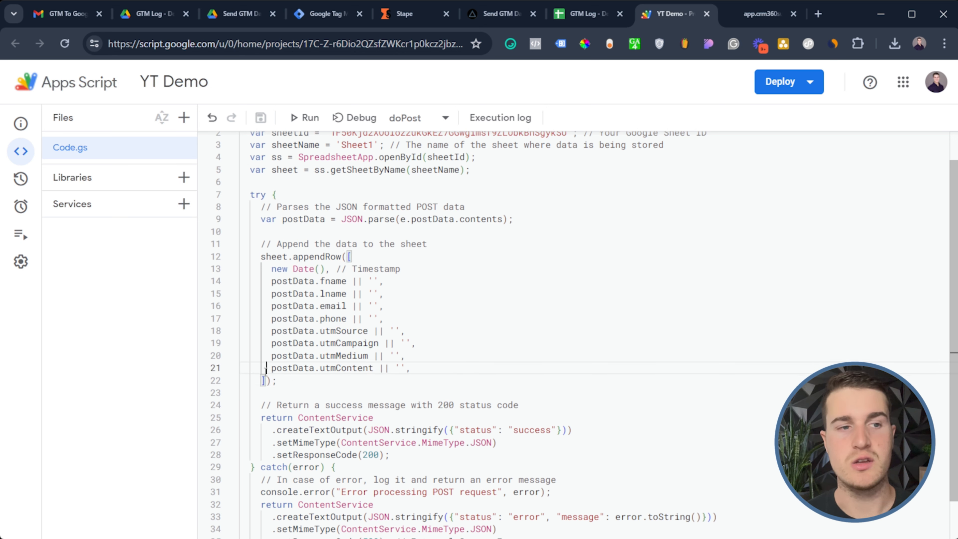
drag(267, 370, 341, 370)
click(401, 371)
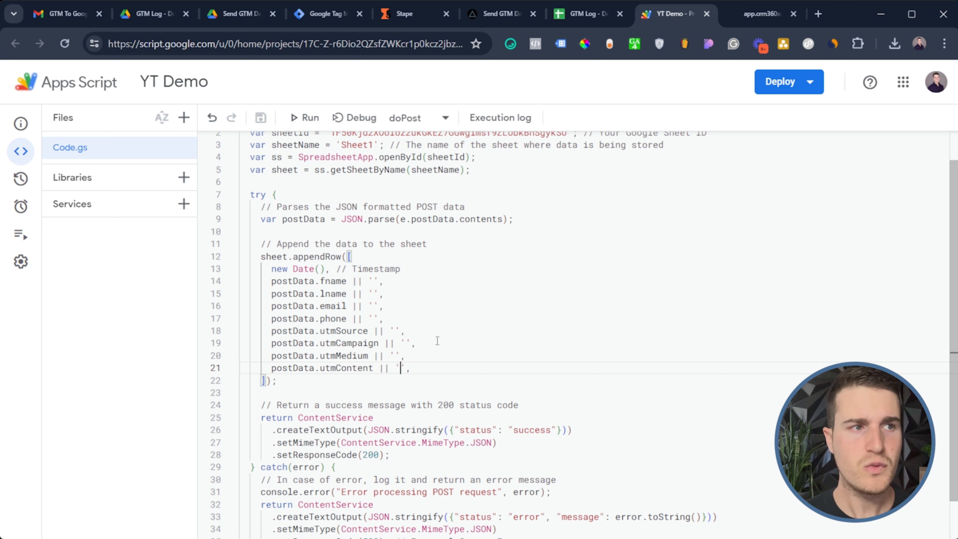
Set up a new Web app deployment with access for Anyone
click(781, 90)
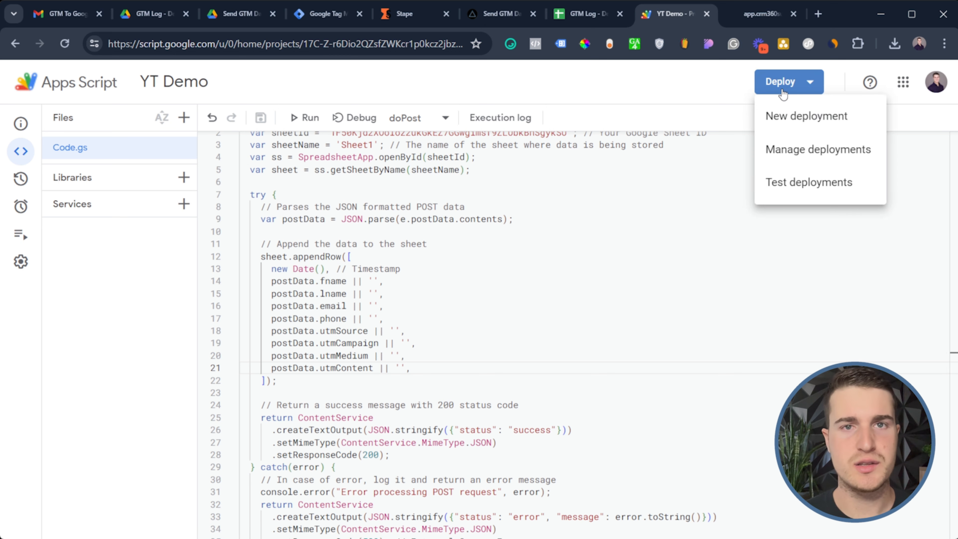
click(788, 123)
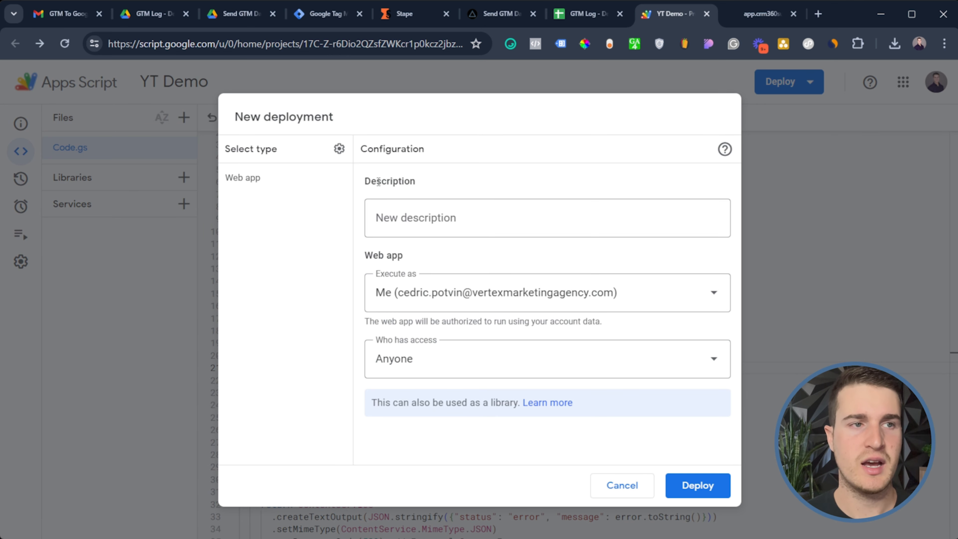
click(339, 149)
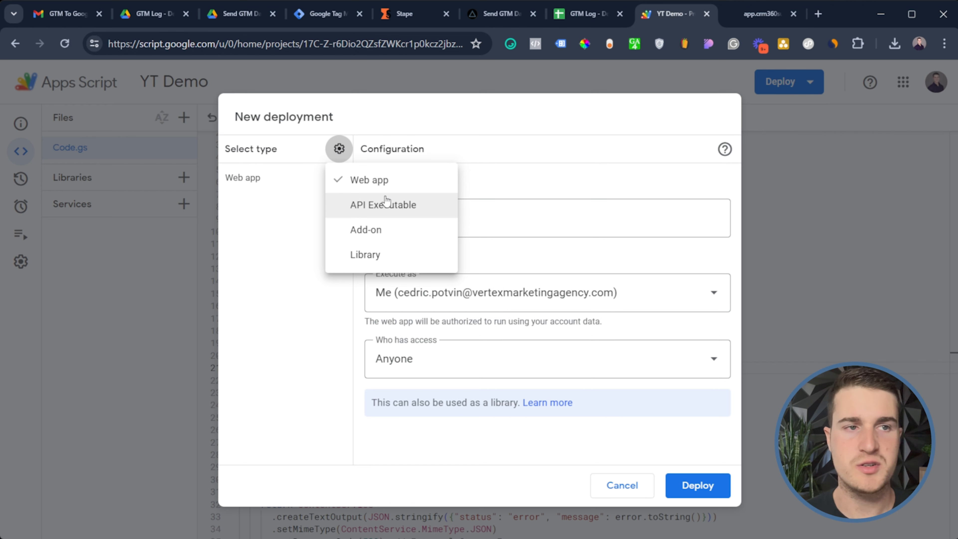
click(377, 182)
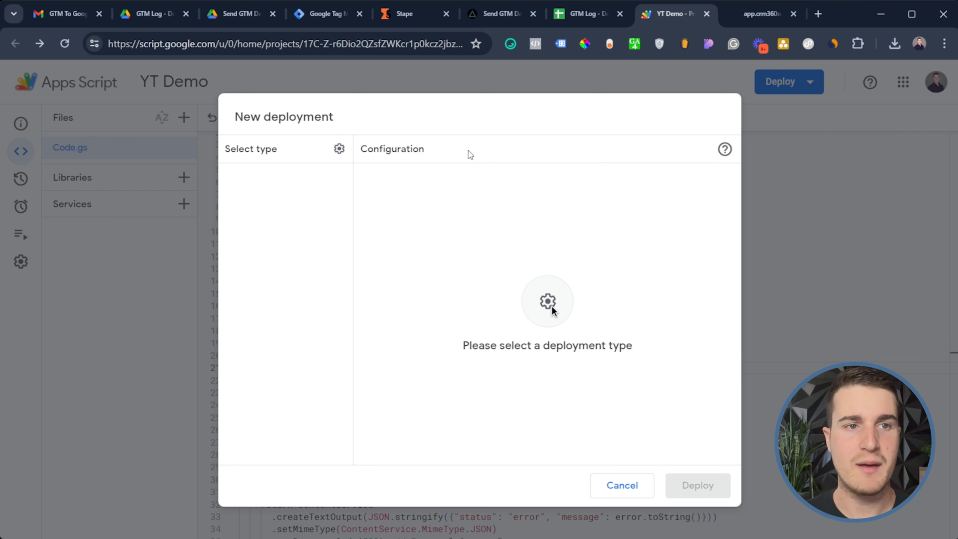
click(333, 159)
click(359, 185)
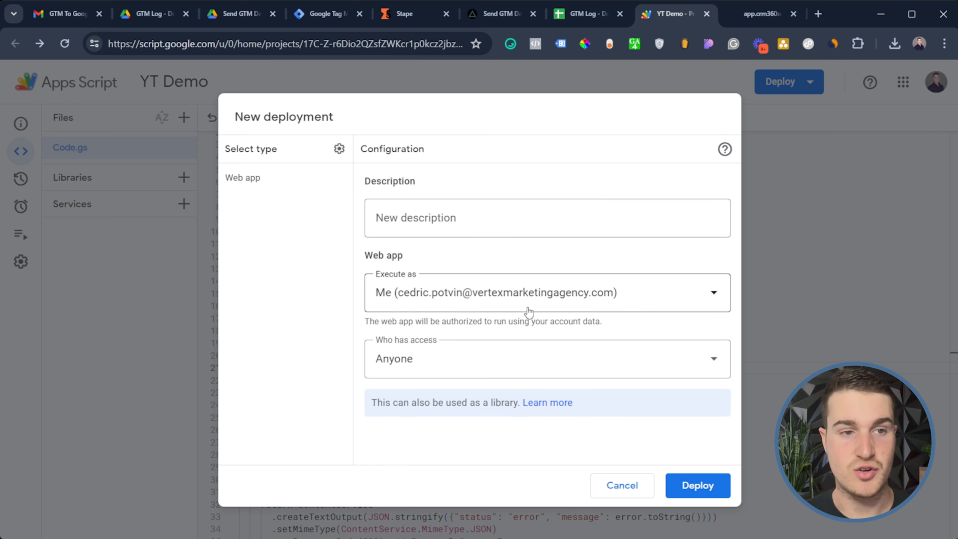
click(552, 370)
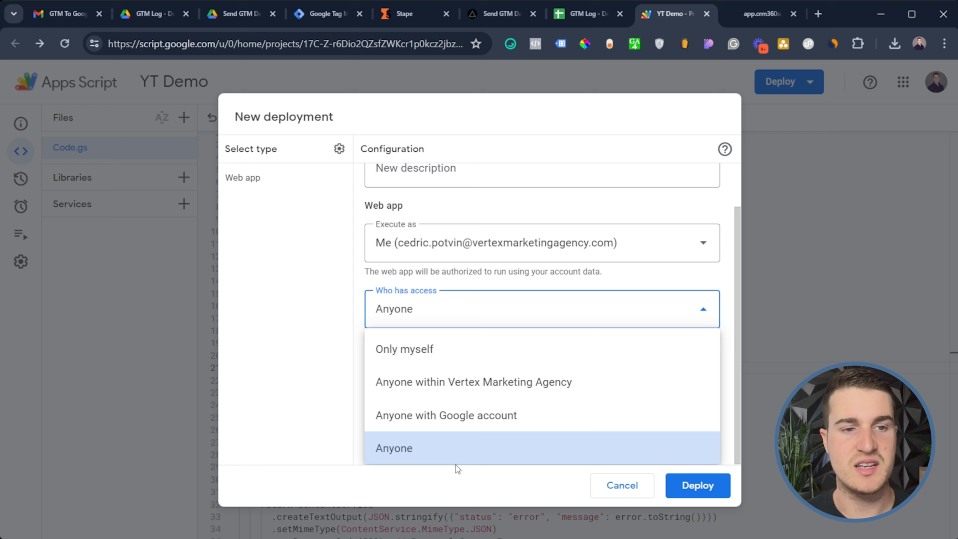
click(328, 431)
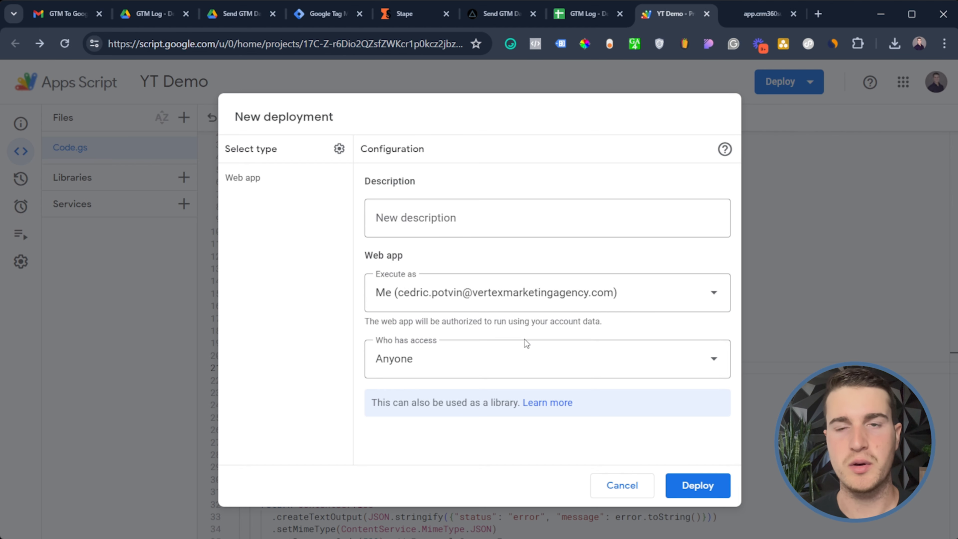
Deploy it as Version 3 and copy the web app URL
click(696, 491)
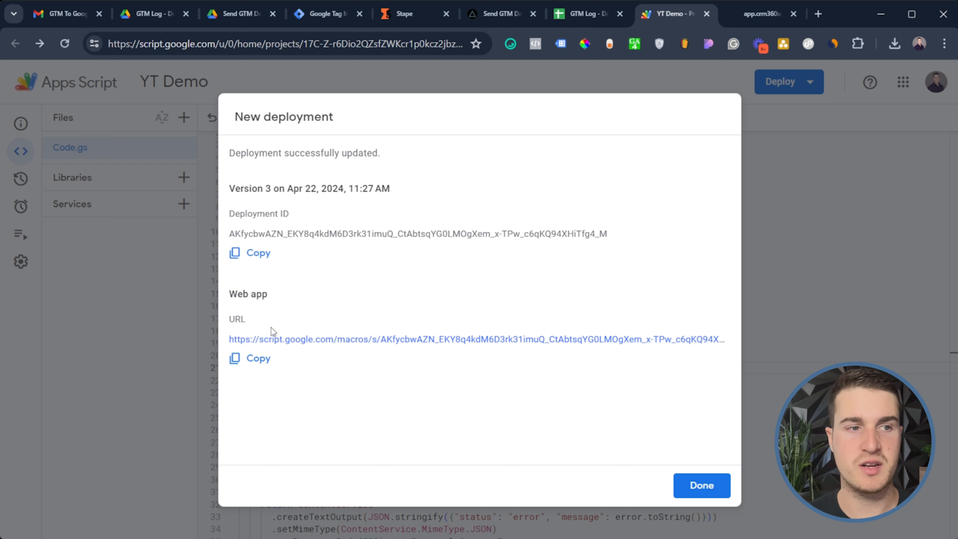
click(264, 368)
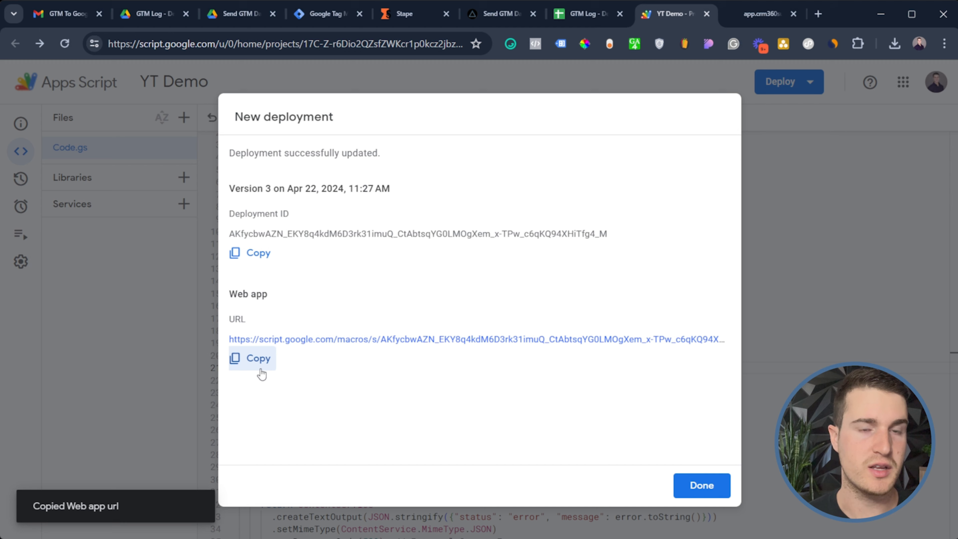
key(alt+Tab)
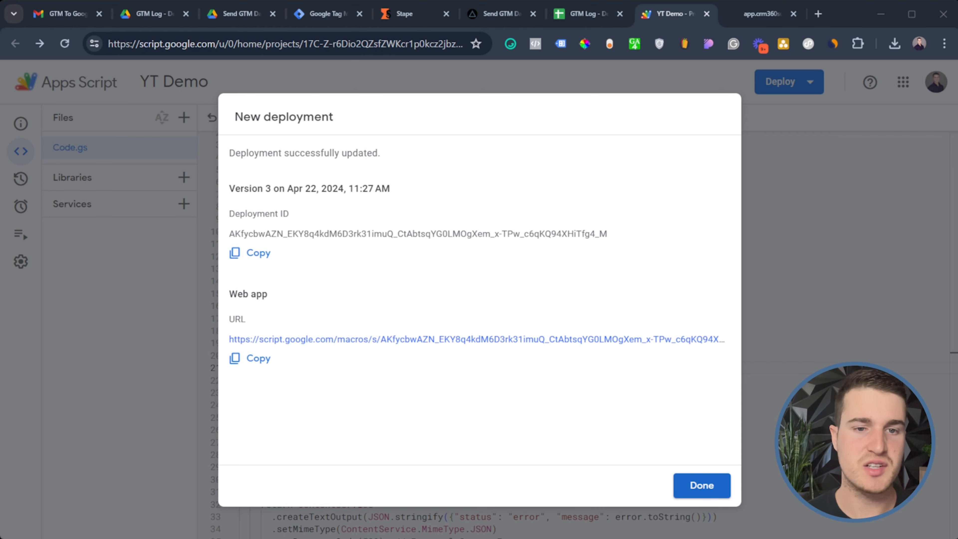
click(684, 487)
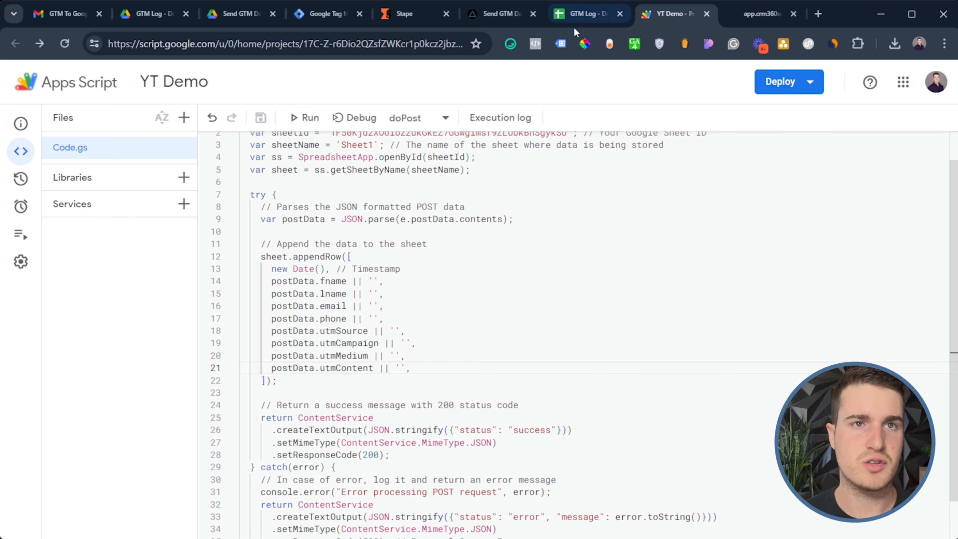
In GTM Admin, start a new container named SS Demo 2
click(587, 11)
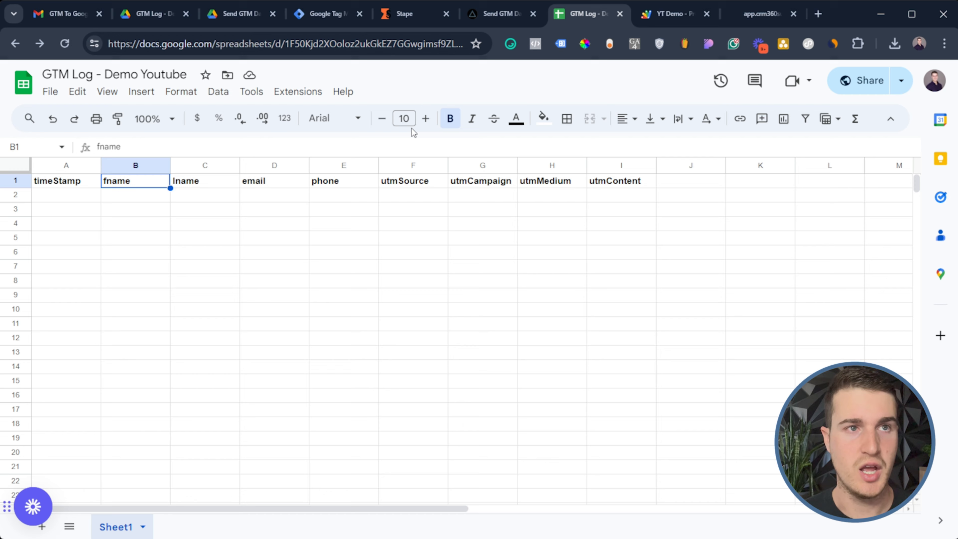
click(328, 14)
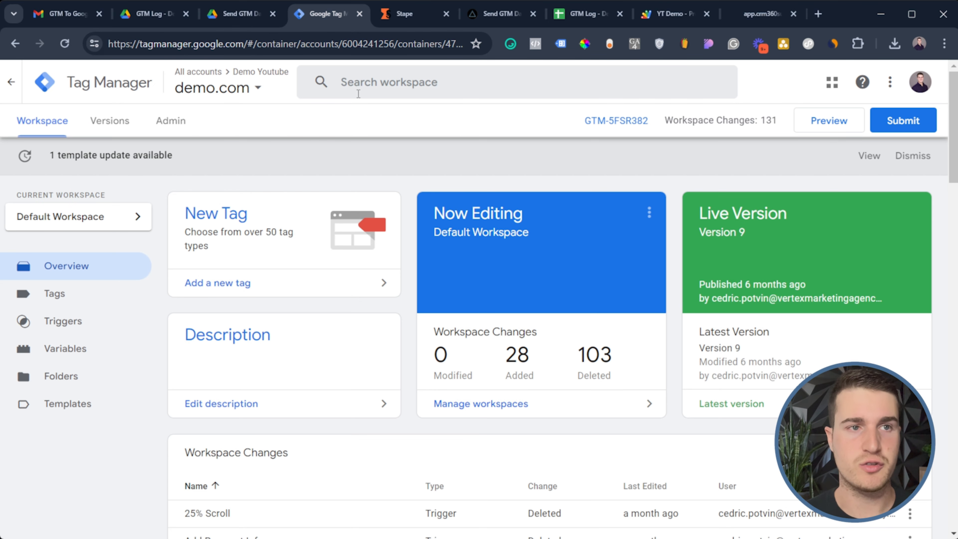
click(170, 123)
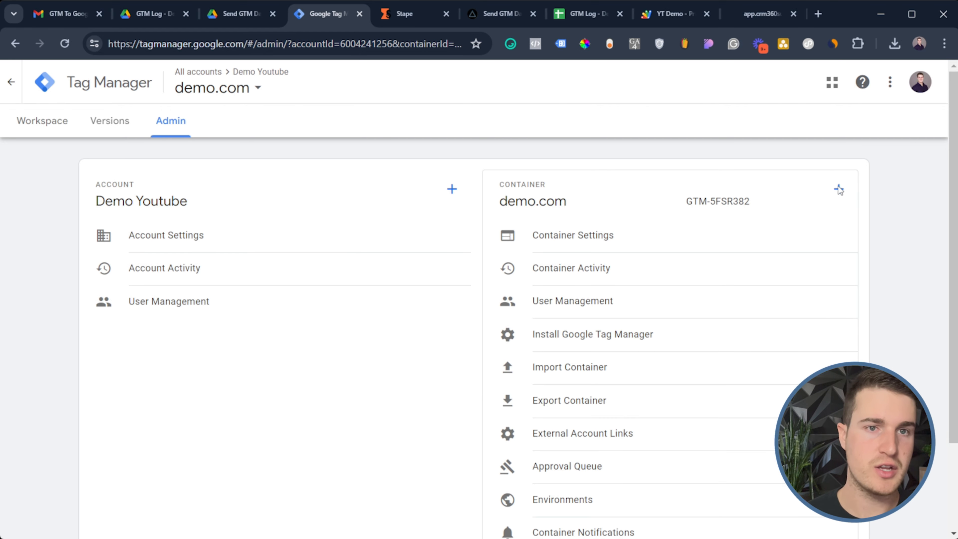
click(838, 187)
click(170, 89)
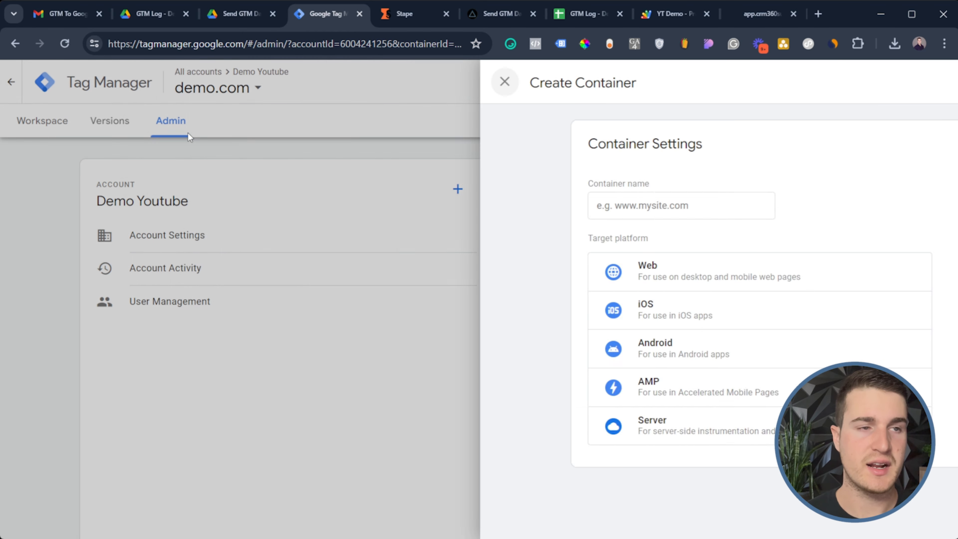
click(839, 189)
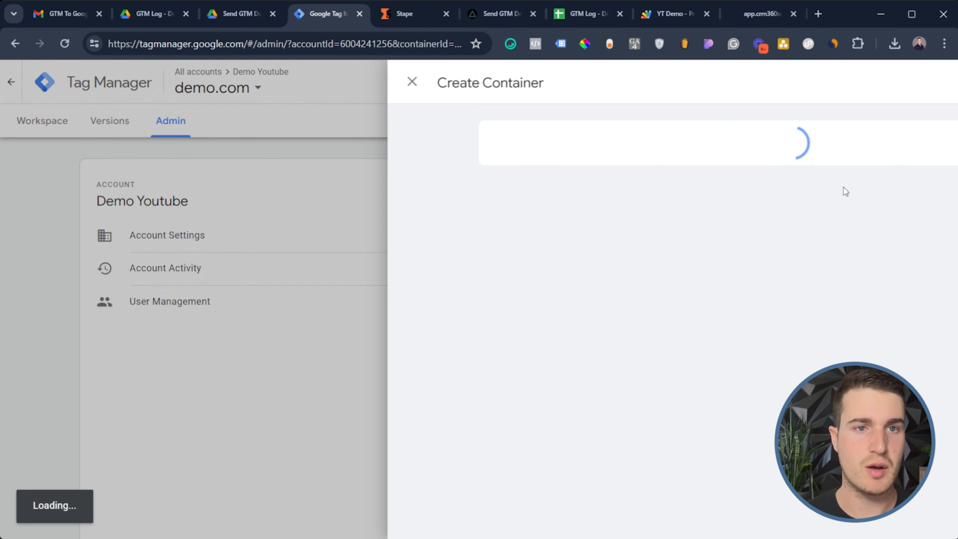
click(318, 212)
text(ss)
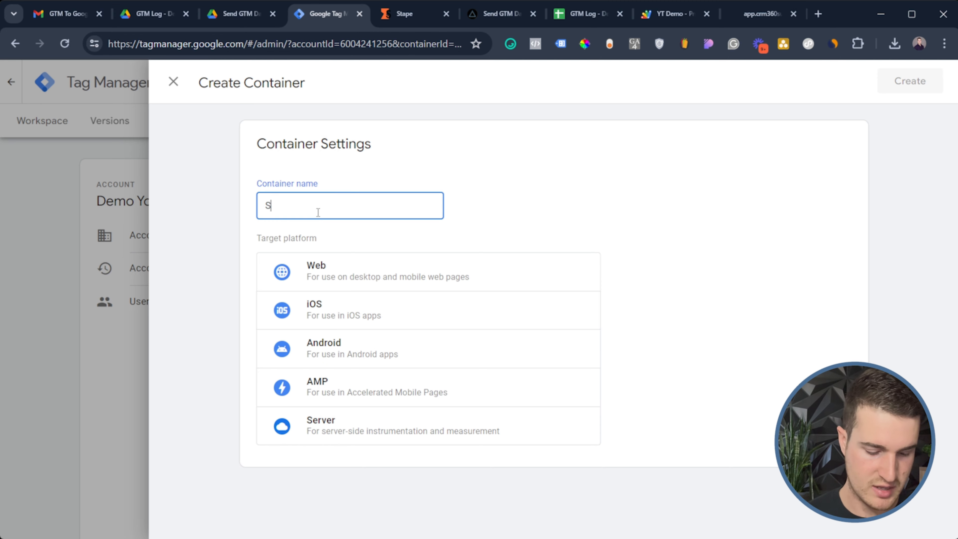
text( Demo 2)
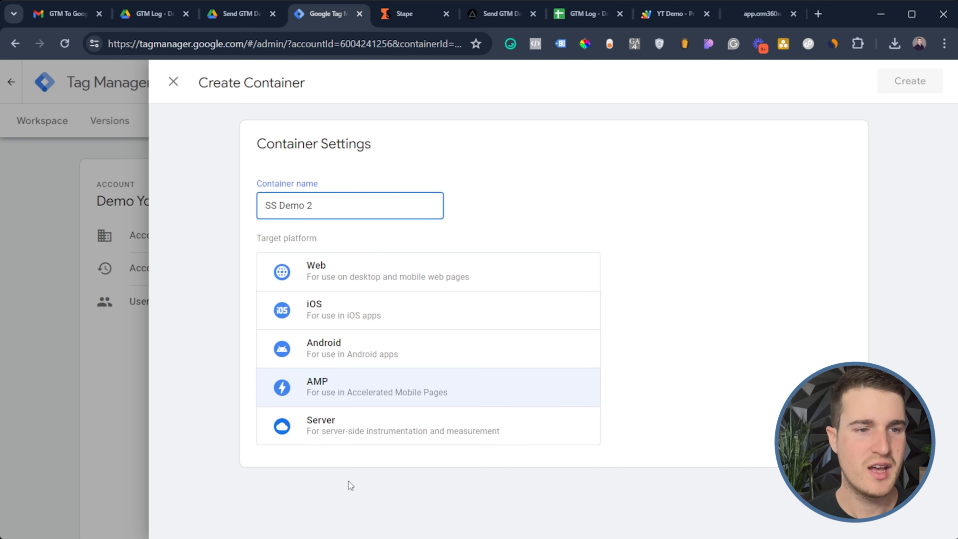
Make it a Server container, create it, and copy the manual-provisioning container config
click(330, 435)
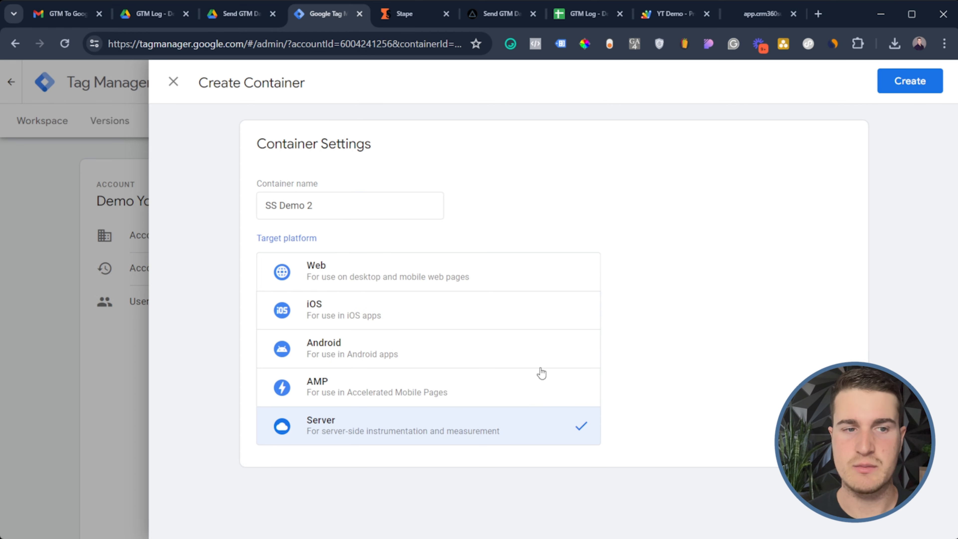
click(889, 90)
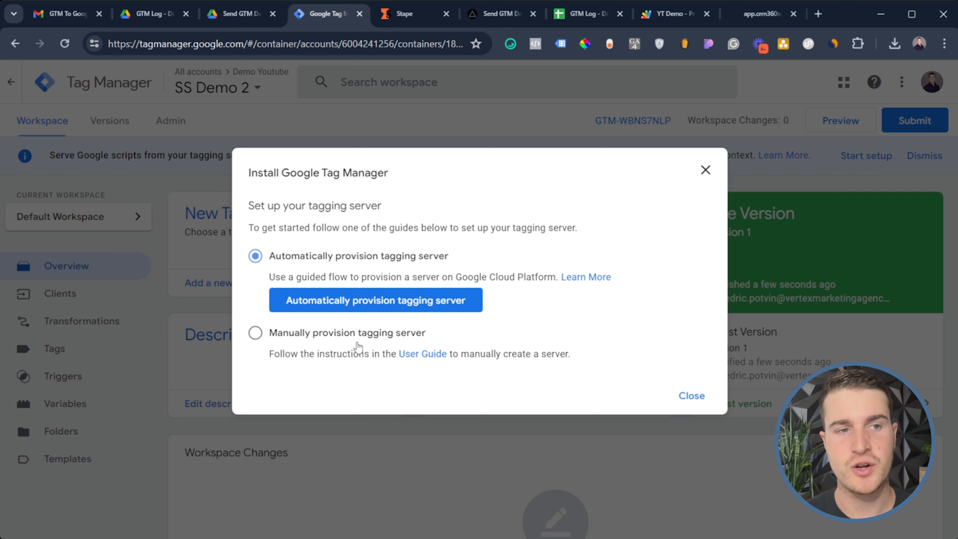
click(357, 335)
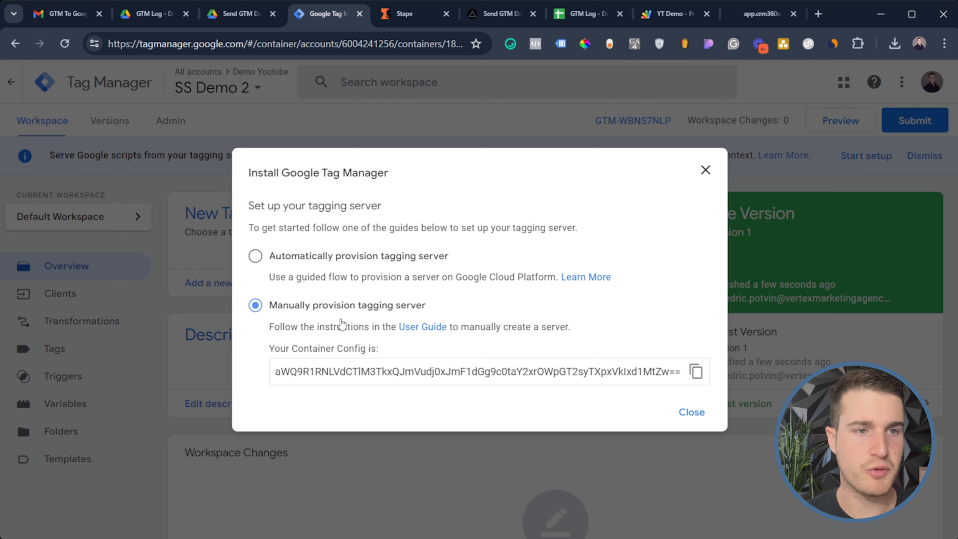
click(696, 371)
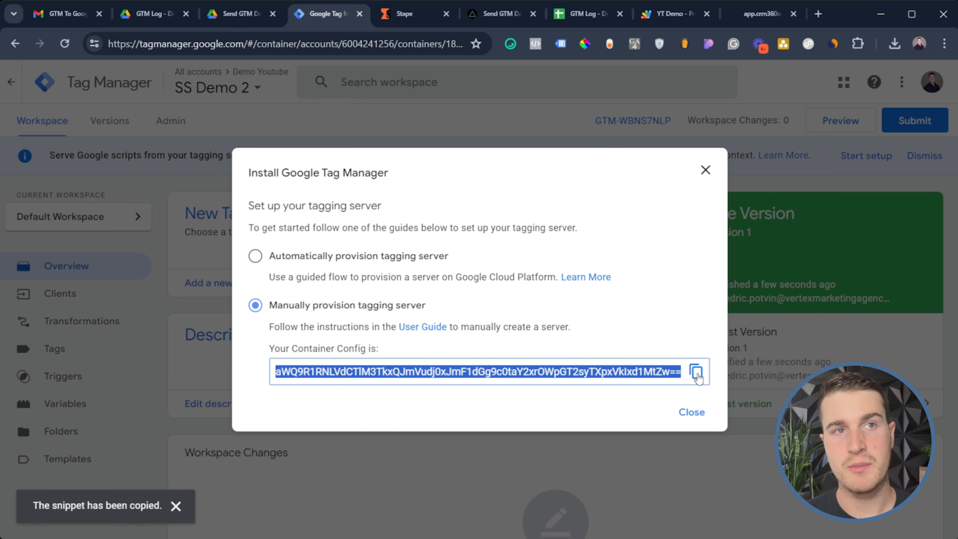
click(409, 14)
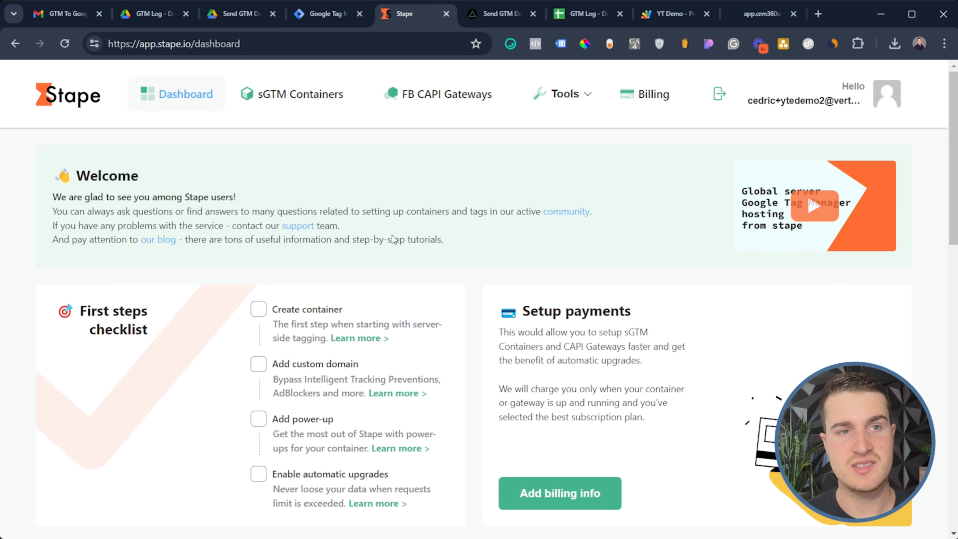
Create a Stape container named SS Demo 2 and paste the GTM container config
scroll(442, 252, down, 5)
scroll(441, 253, down, 4)
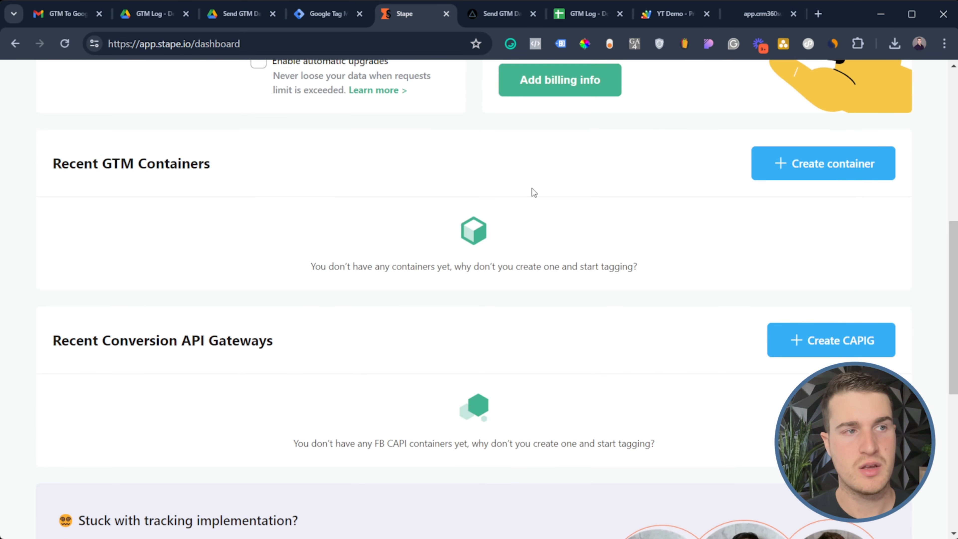
click(814, 174)
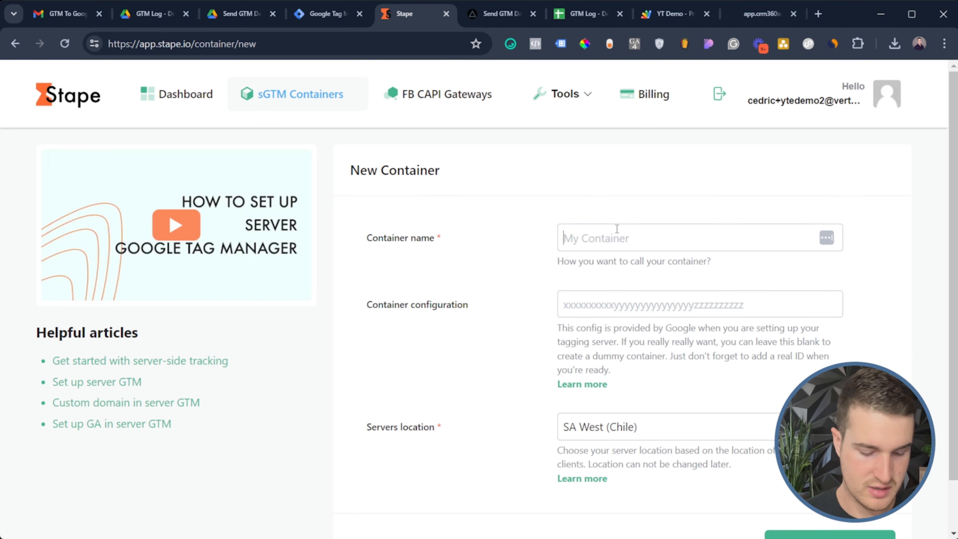
text(SS Demo 2)
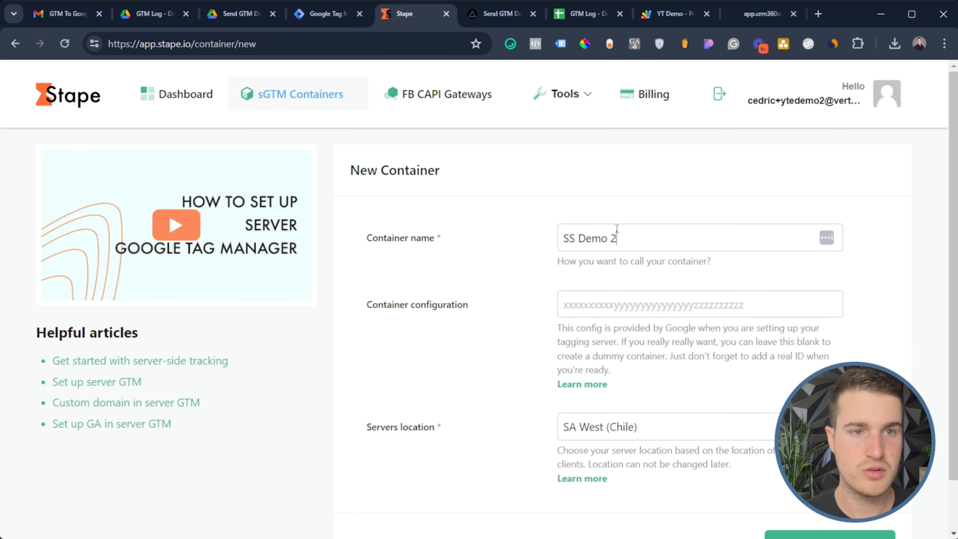
click(619, 301)
key(ctrl+v)
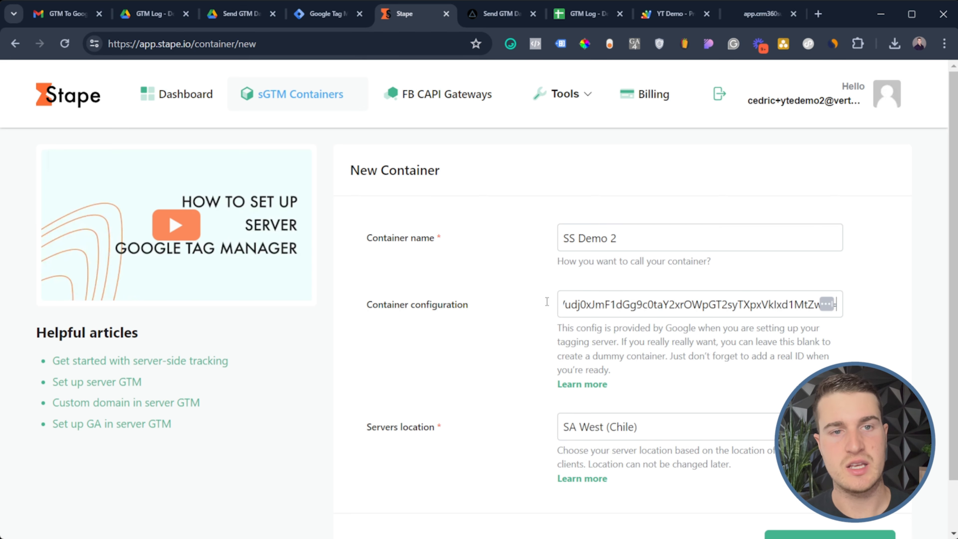
click(337, 16)
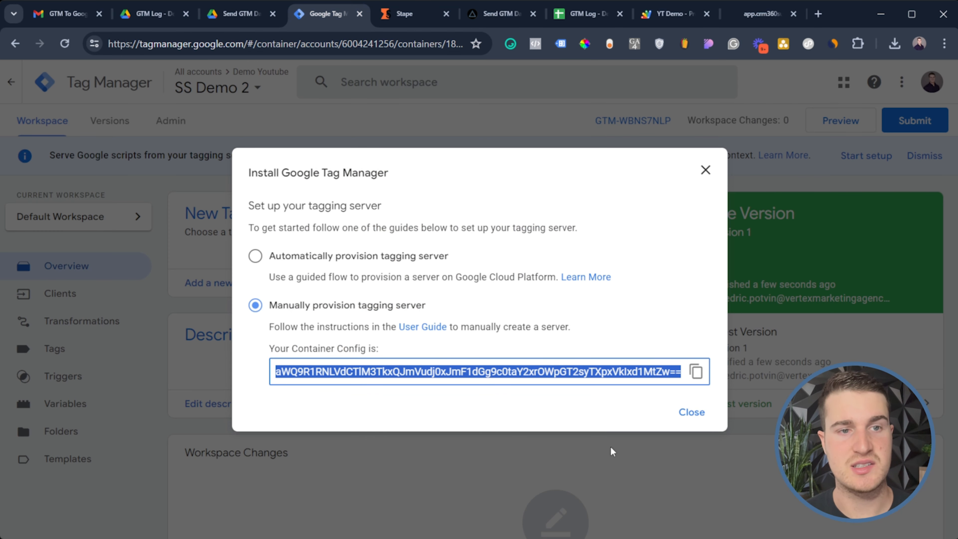
click(433, 22)
Set the server location to CA East (Canada)
scroll(635, 391, down, 1)
click(640, 372)
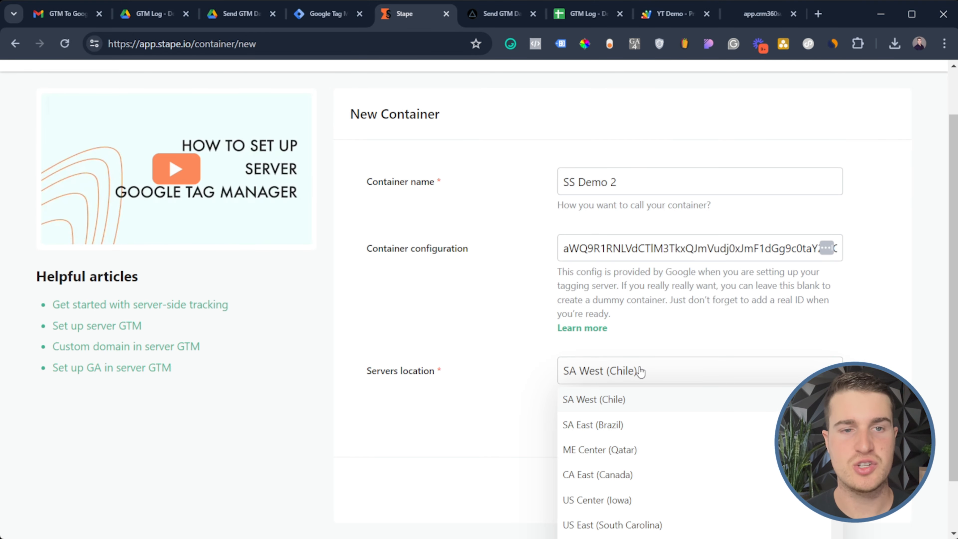
scroll(648, 355, down, 1)
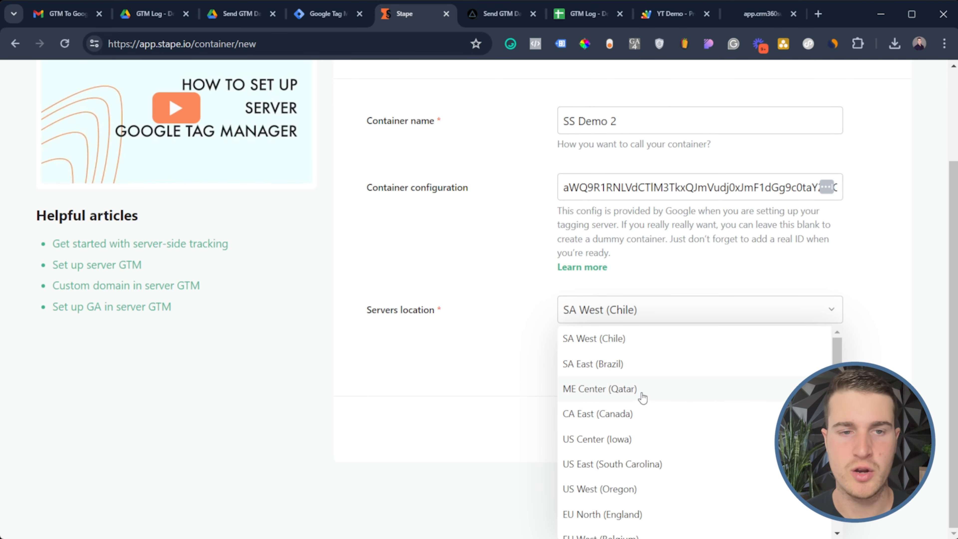
click(648, 417)
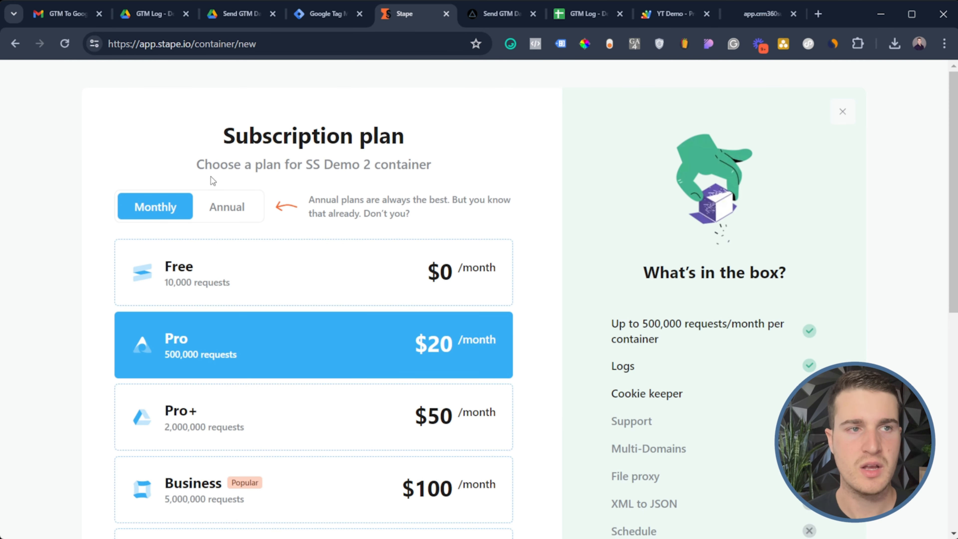
Choose the Free plan ($0/month, 10,000 requests) for SS Demo 2
scroll(311, 261, down, 2)
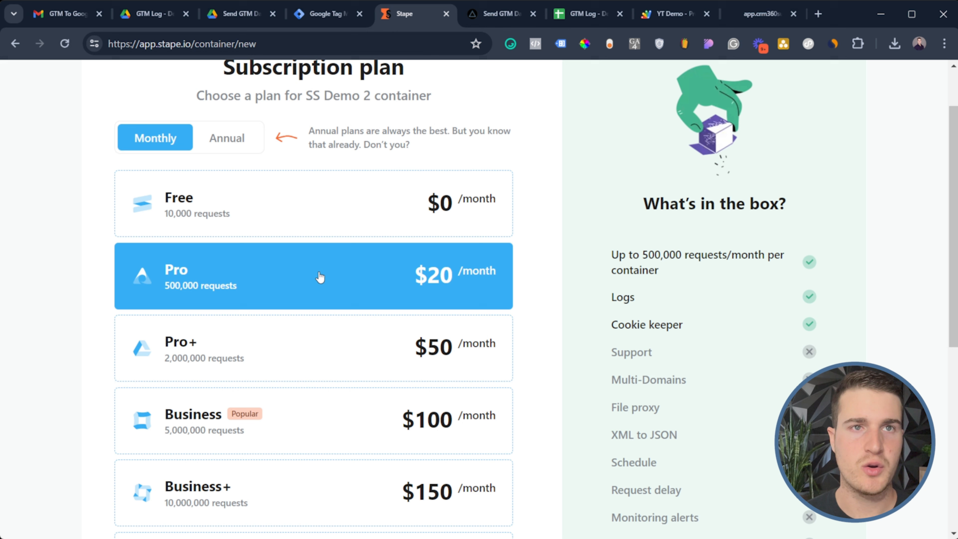
scroll(331, 241, up, 2)
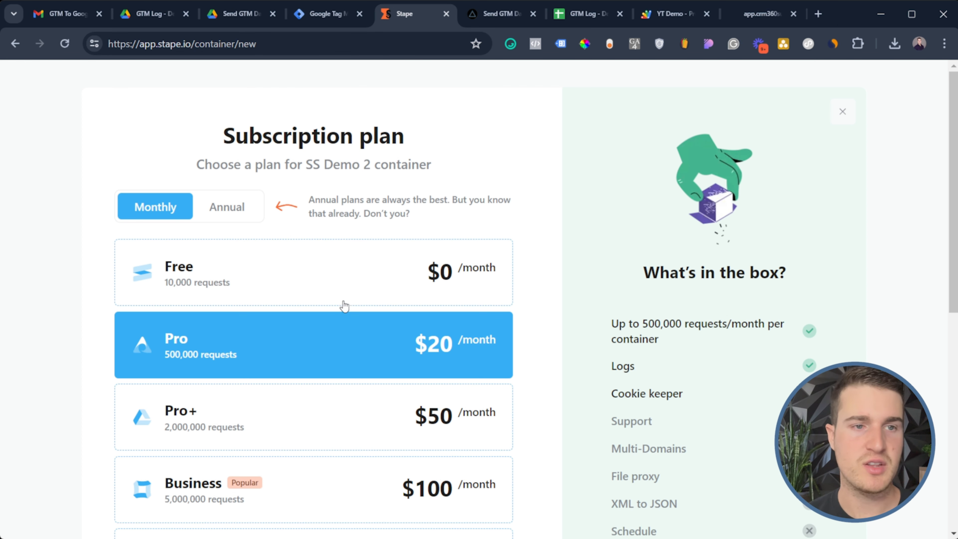
click(306, 287)
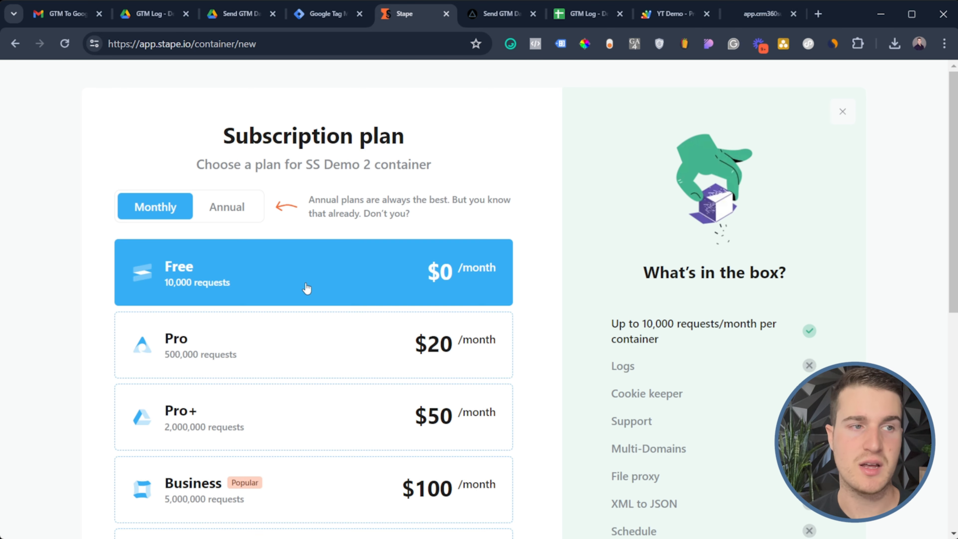
Open the new SS Demo 2 container page with tagging URL bwchybqb.ca.stape.io
click(842, 112)
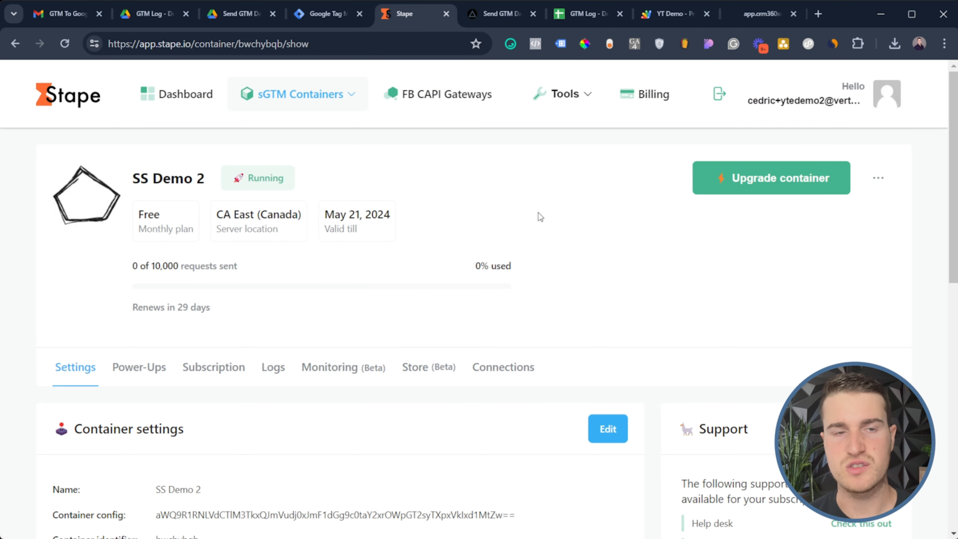
scroll(580, 216, down, 3)
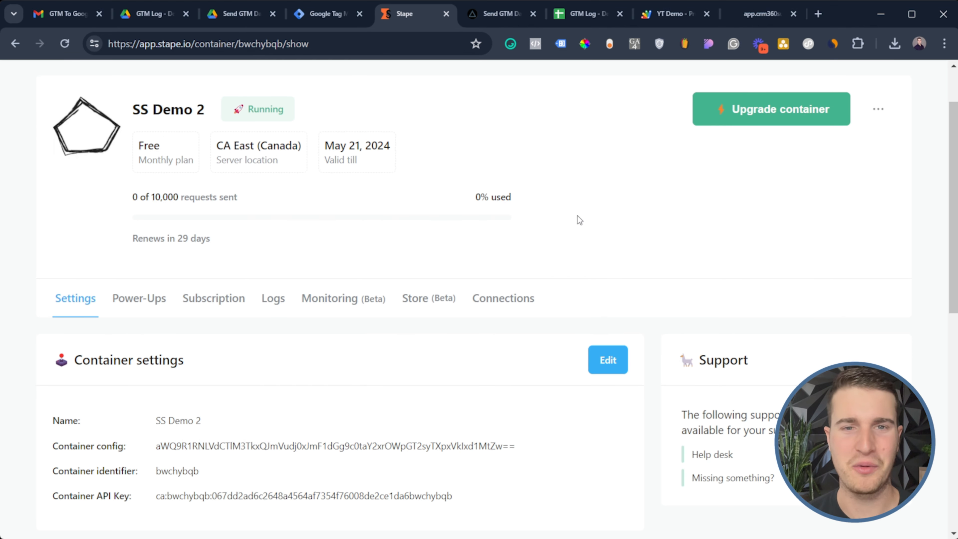
scroll(544, 241, down, 3)
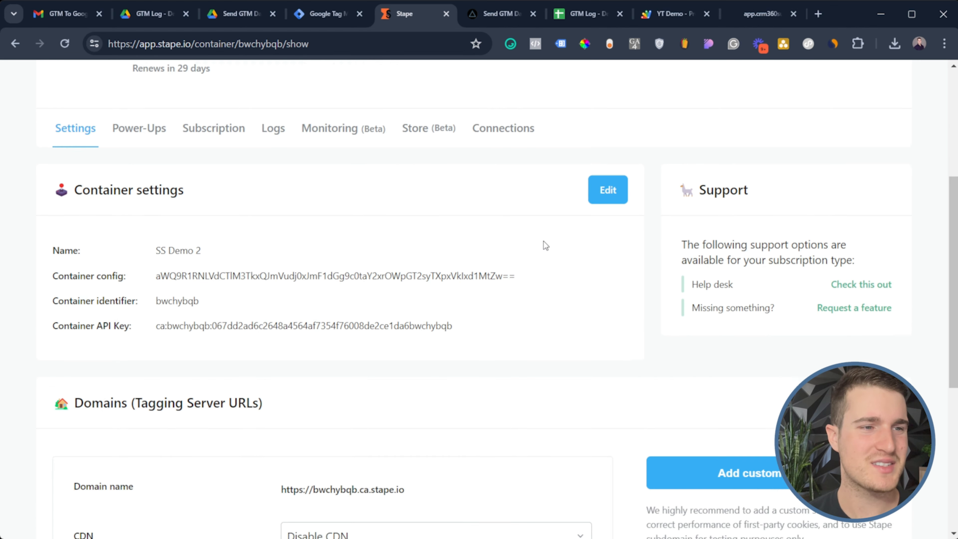
scroll(306, 265, down, 3)
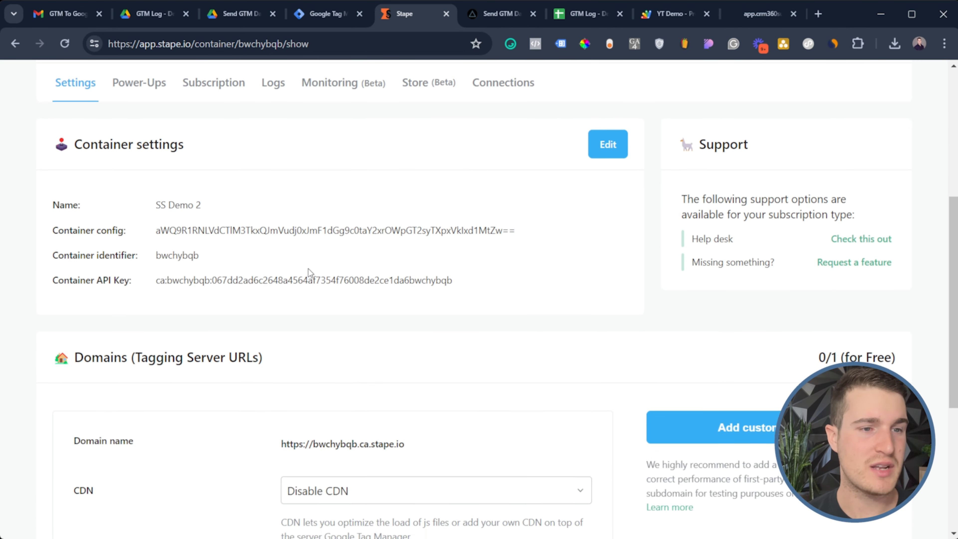
Add the custom tagging domain ss.vertexmarketingagency.com
mouse_move(415, 321)
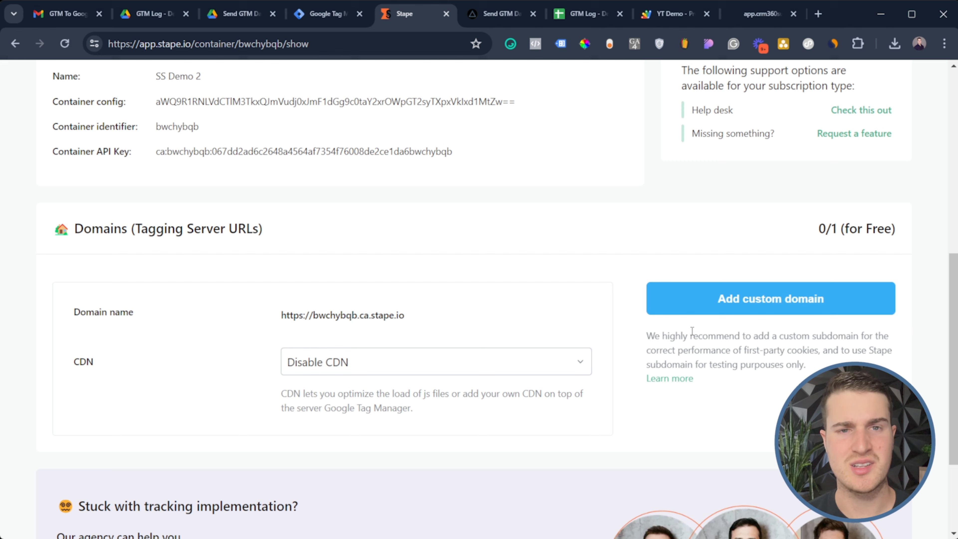
click(721, 302)
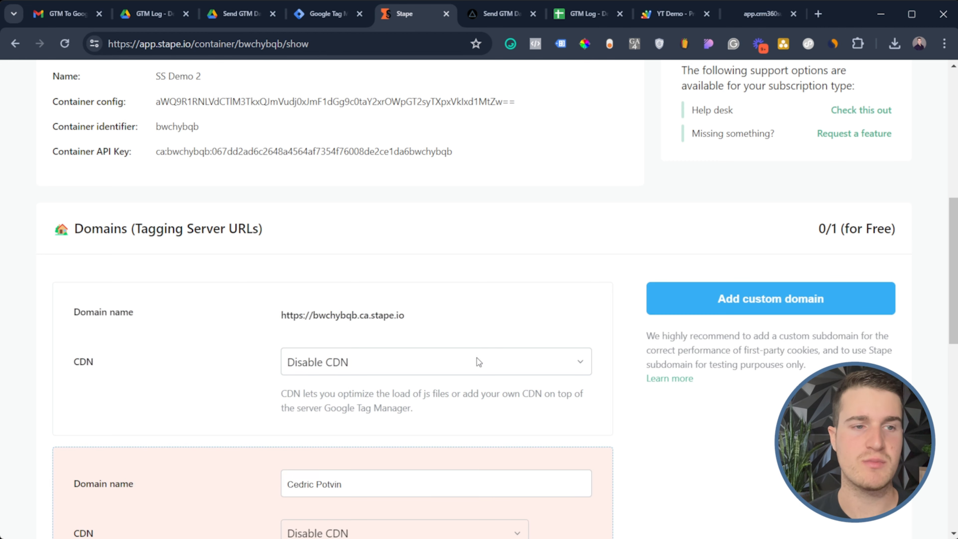
scroll(537, 251, down, 5)
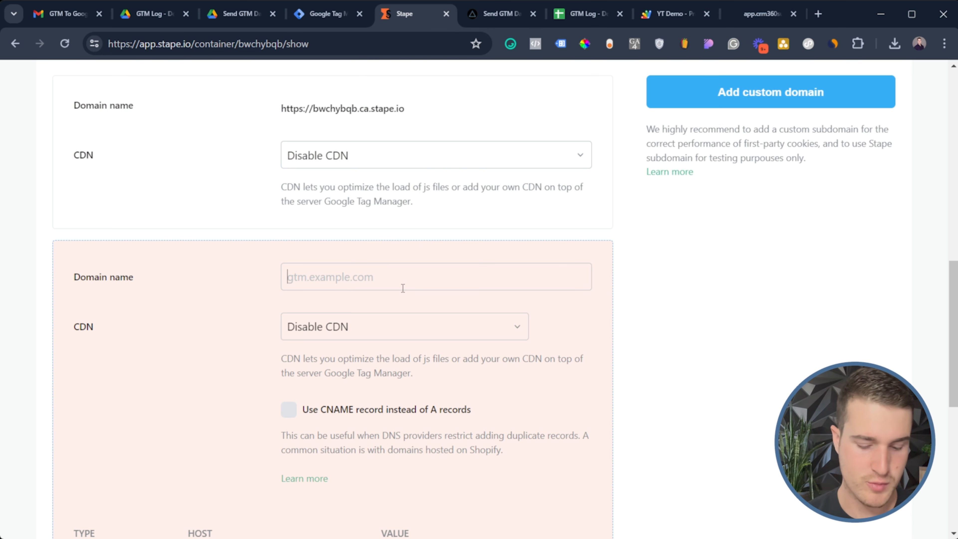
text(ss)
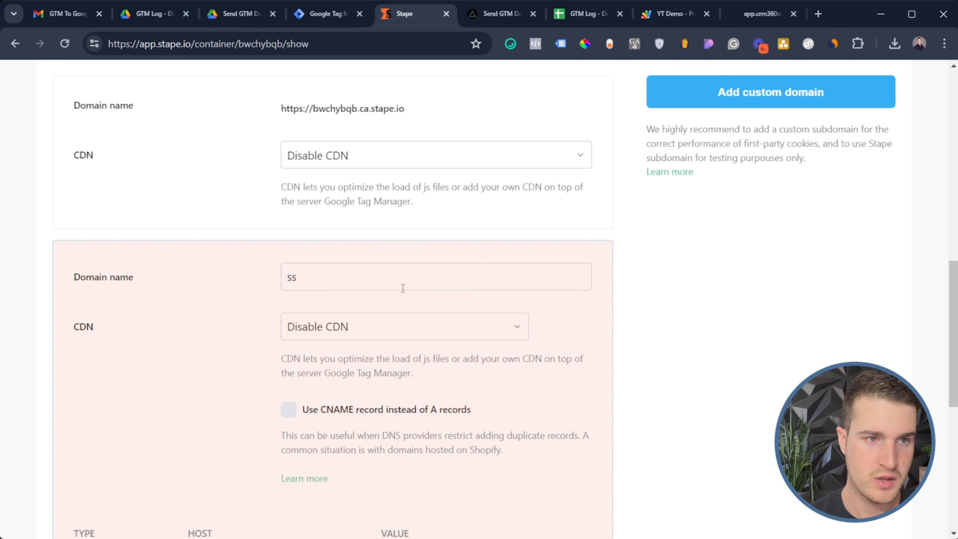
text(.verte)
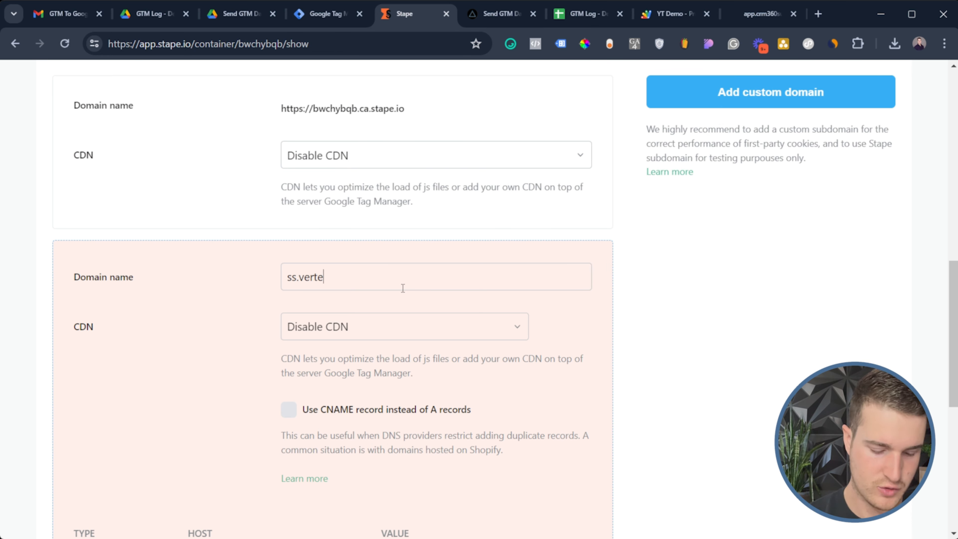
text(xmarketing)
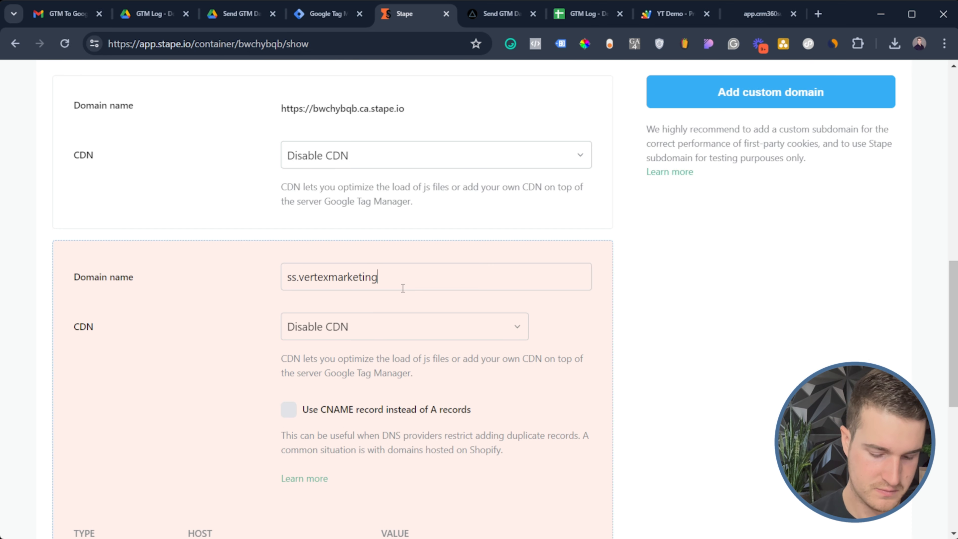
text(agency.com)
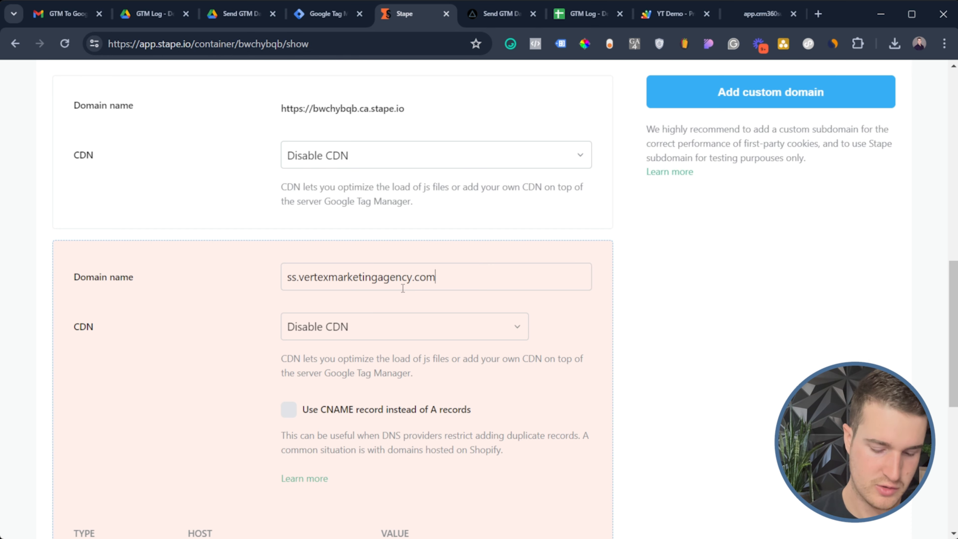
drag(297, 279, 287, 280)
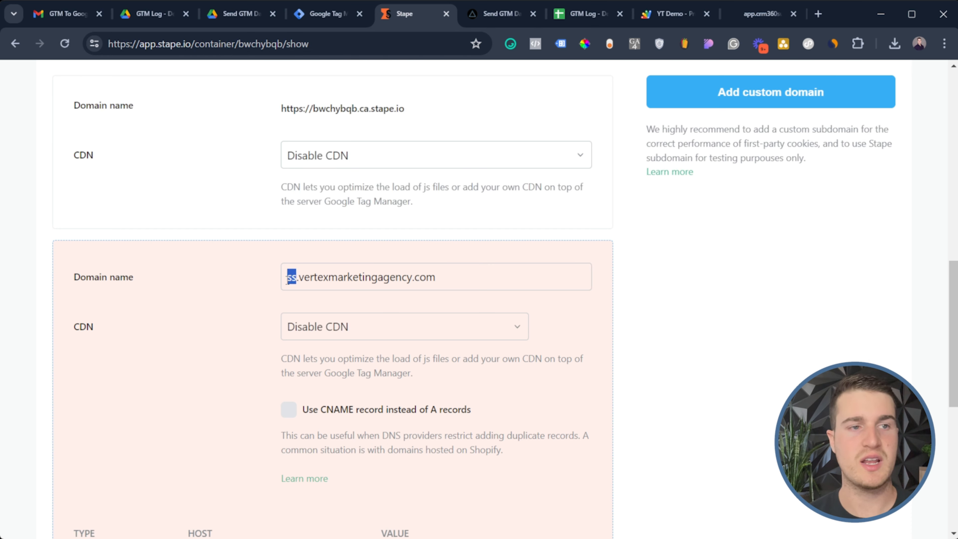
click(289, 280)
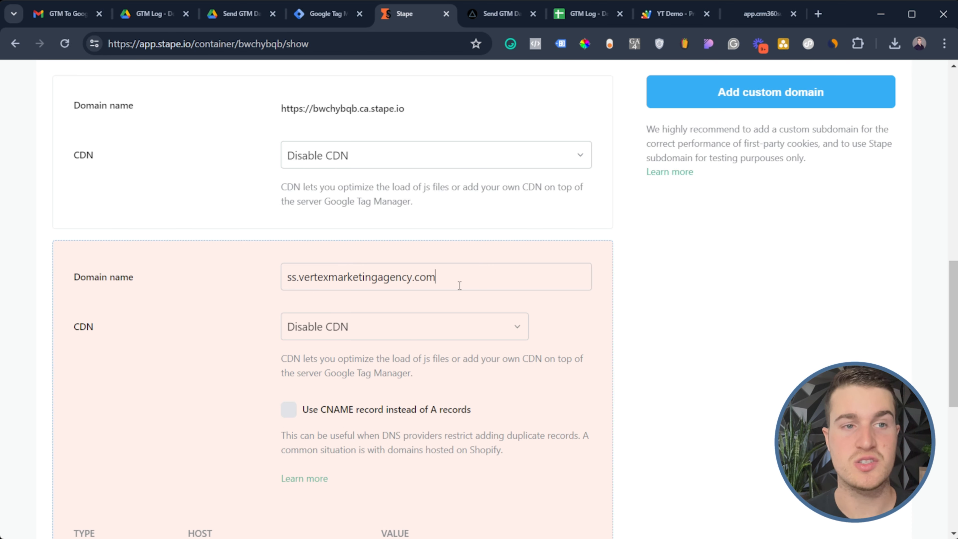
drag(460, 280, 263, 308)
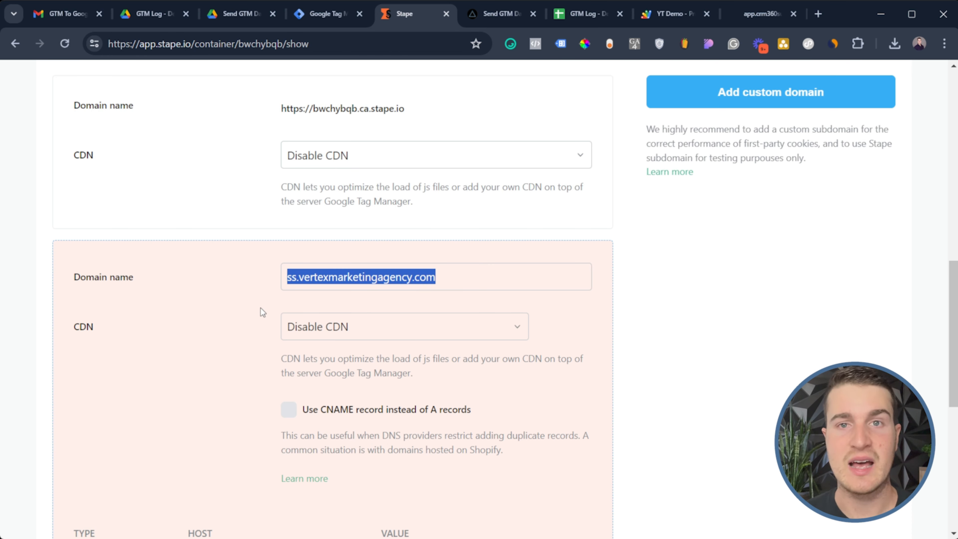
drag(296, 277, 454, 278)
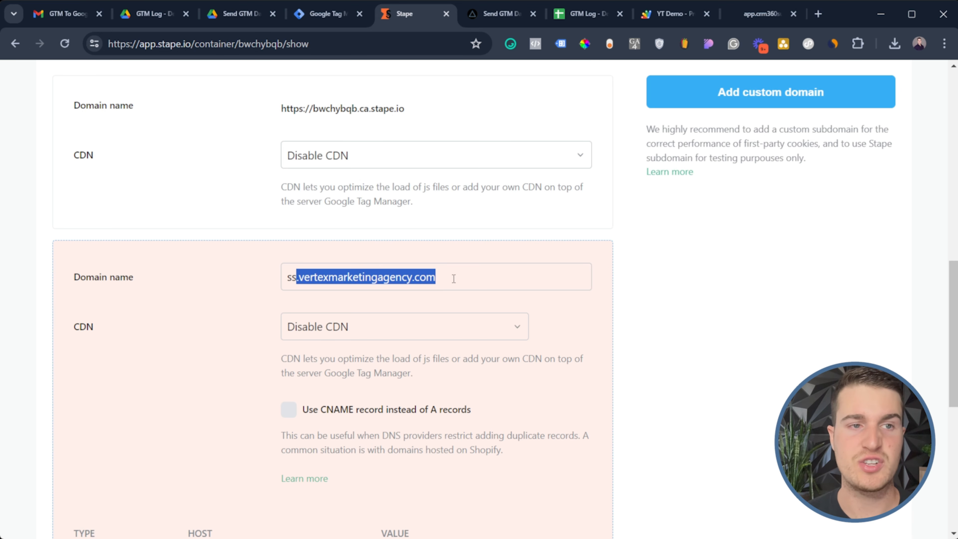
click(461, 283)
Use Stape global CDN and review the required A, AAAA and CNAME DNS records
click(423, 336)
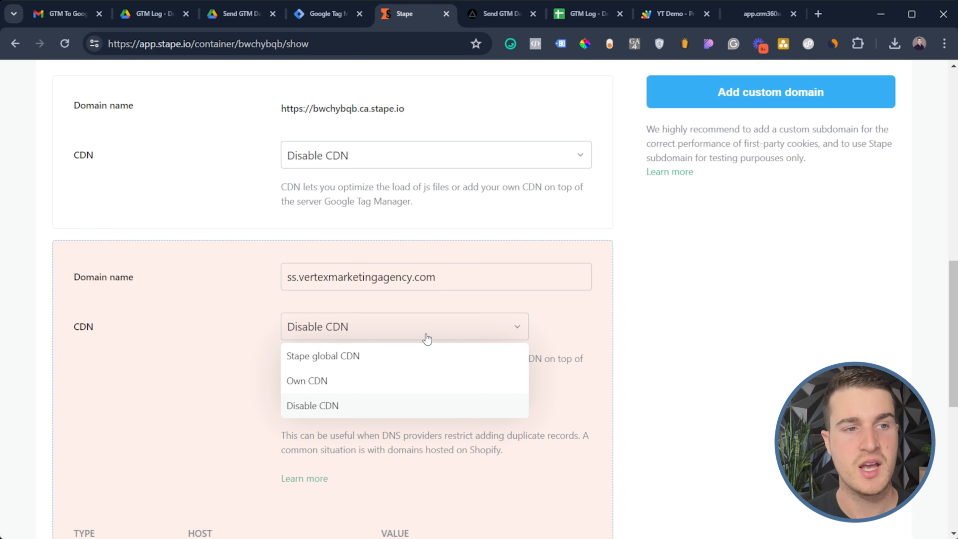
click(346, 366)
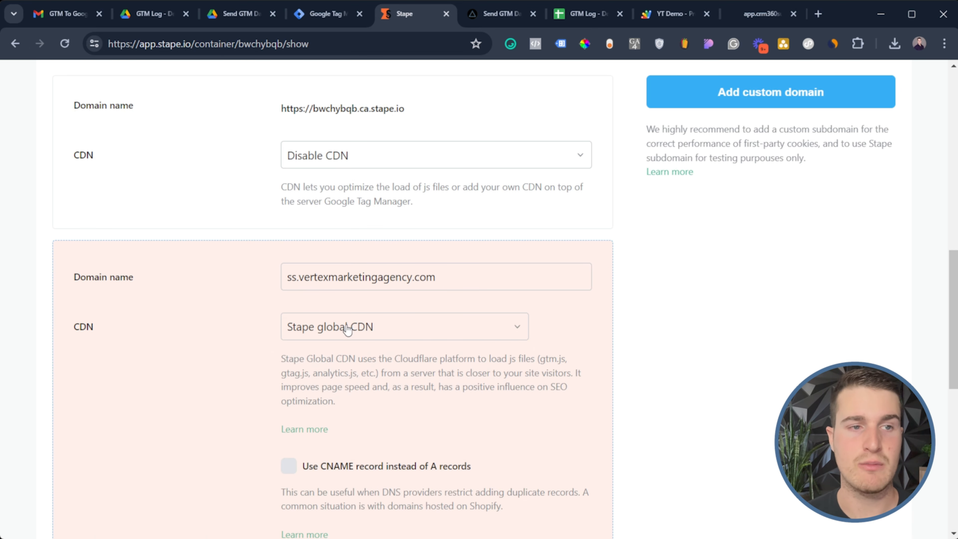
scroll(347, 325, down, 4)
scroll(349, 321, down, 5)
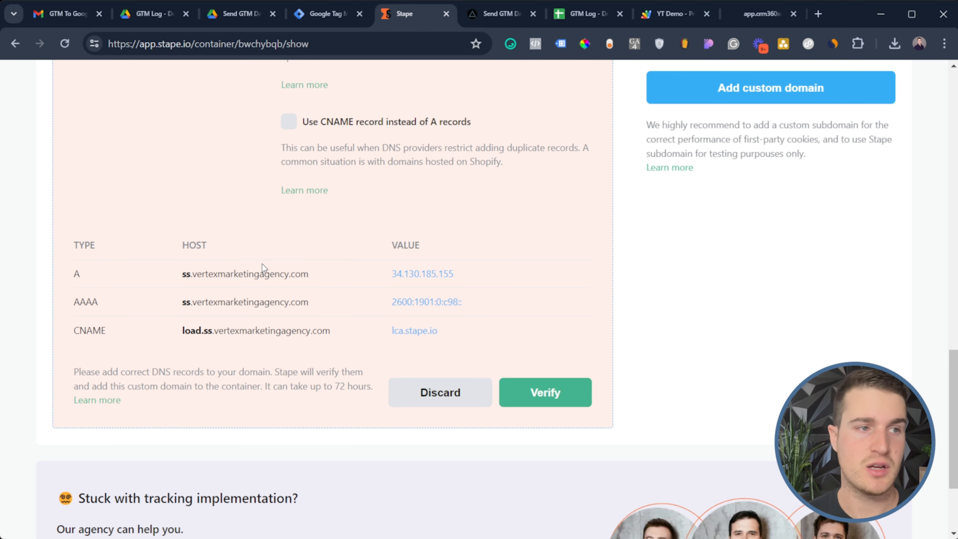
drag(70, 271, 350, 352)
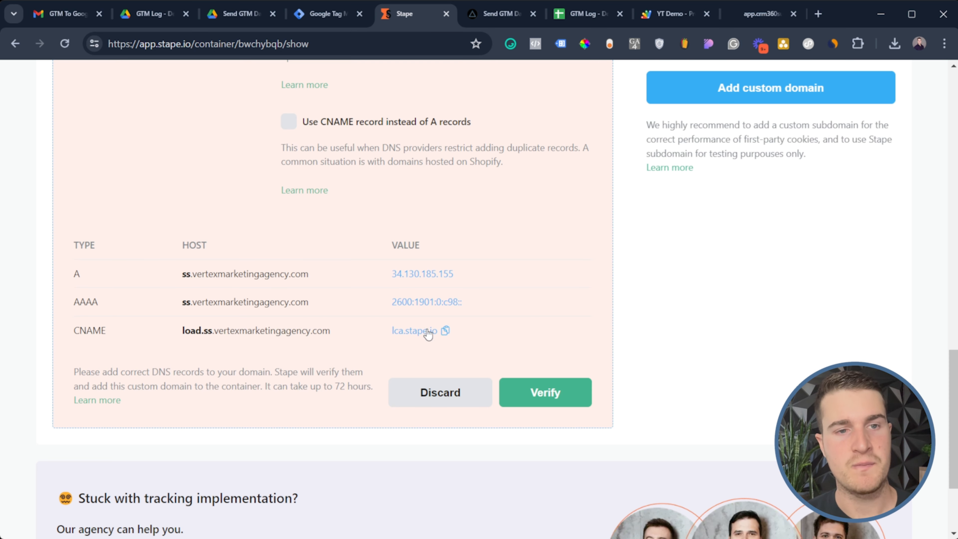
scroll(699, 254, up, 5)
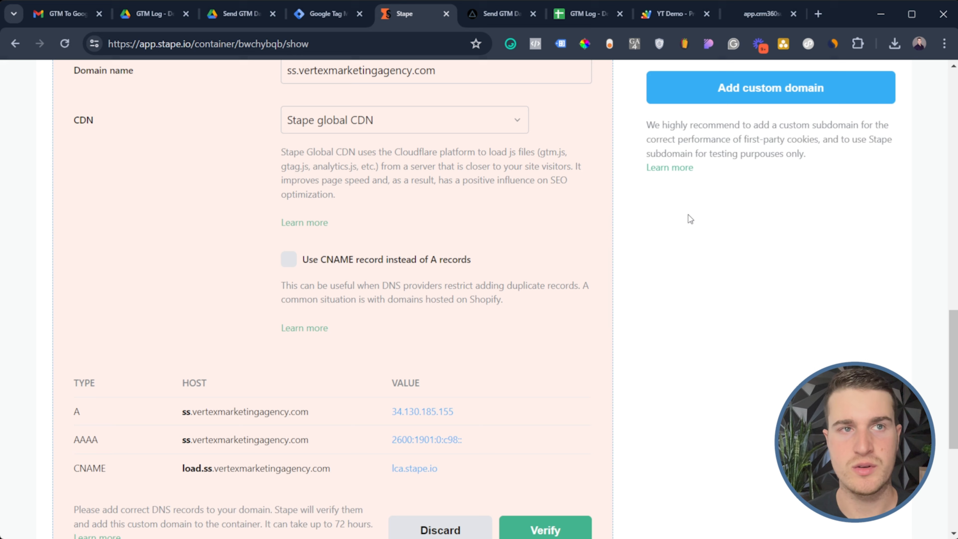
scroll(687, 209, up, 3)
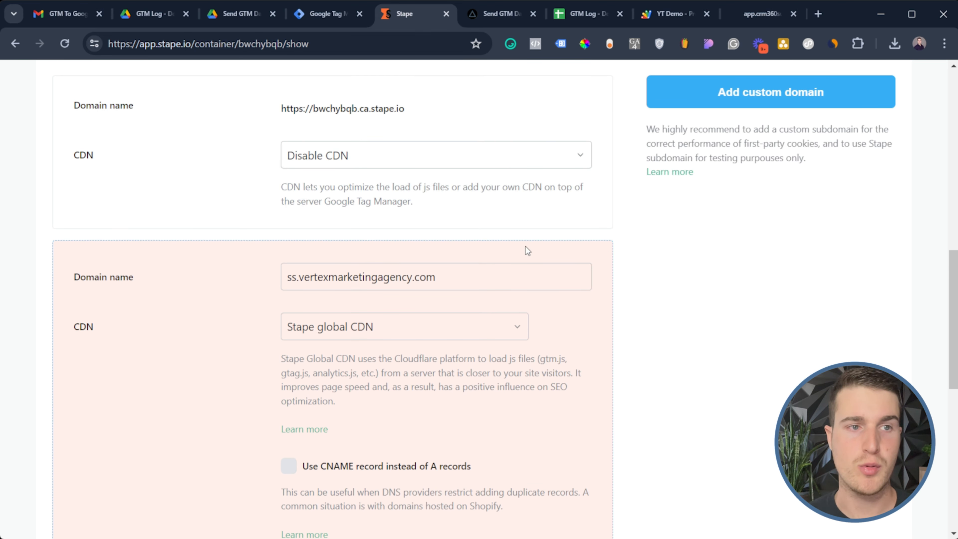
scroll(348, 260, up, 3)
mouse_move(412, 251)
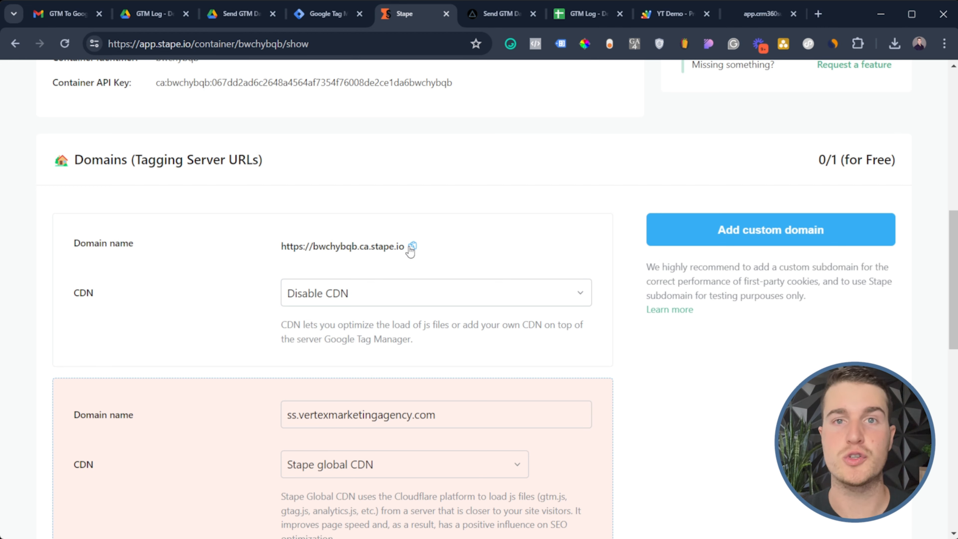
click(412, 248)
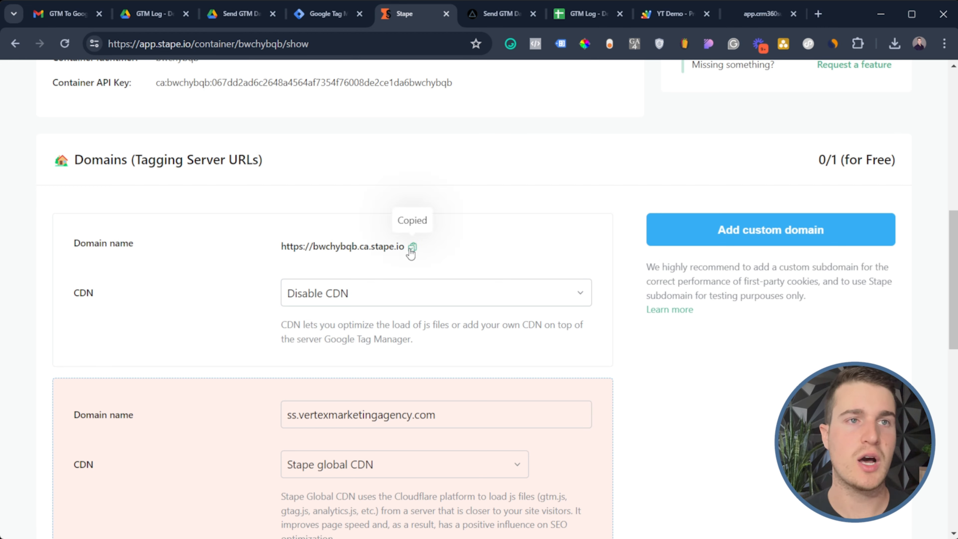
click(316, 17)
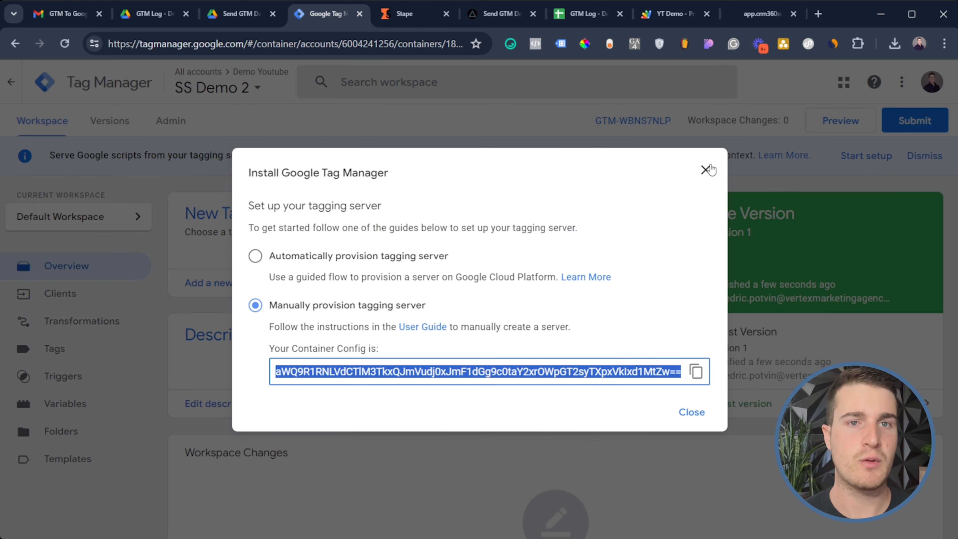
click(706, 170)
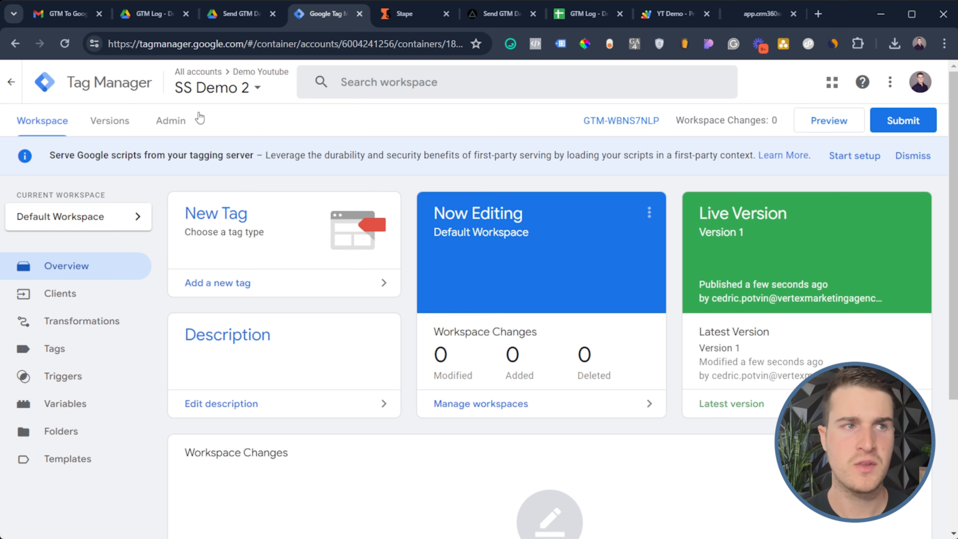
click(184, 120)
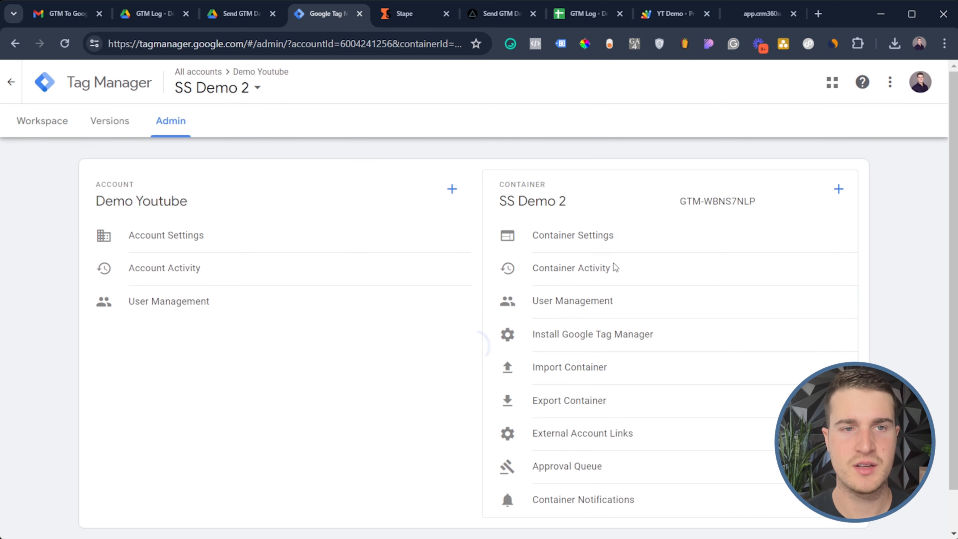
click(605, 236)
click(298, 386)
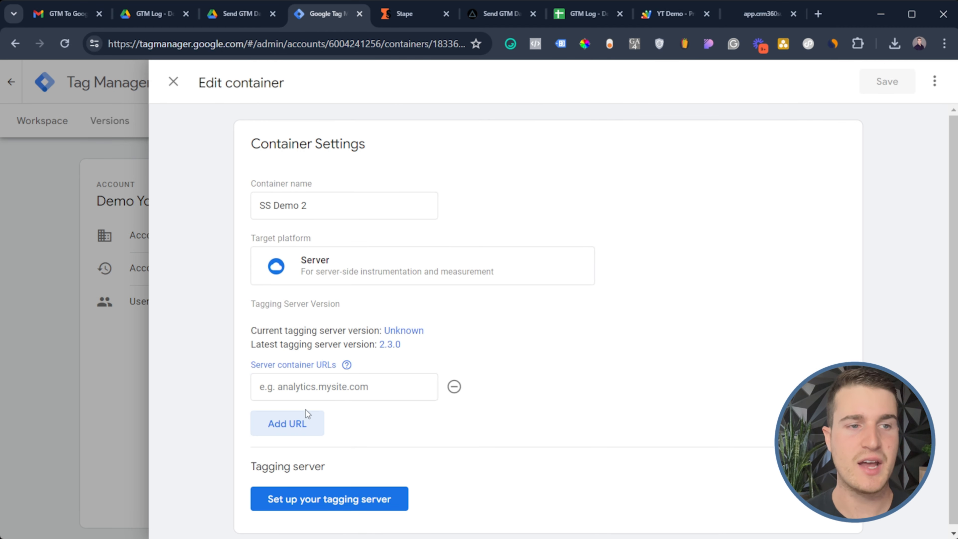
key(ctrl+v)
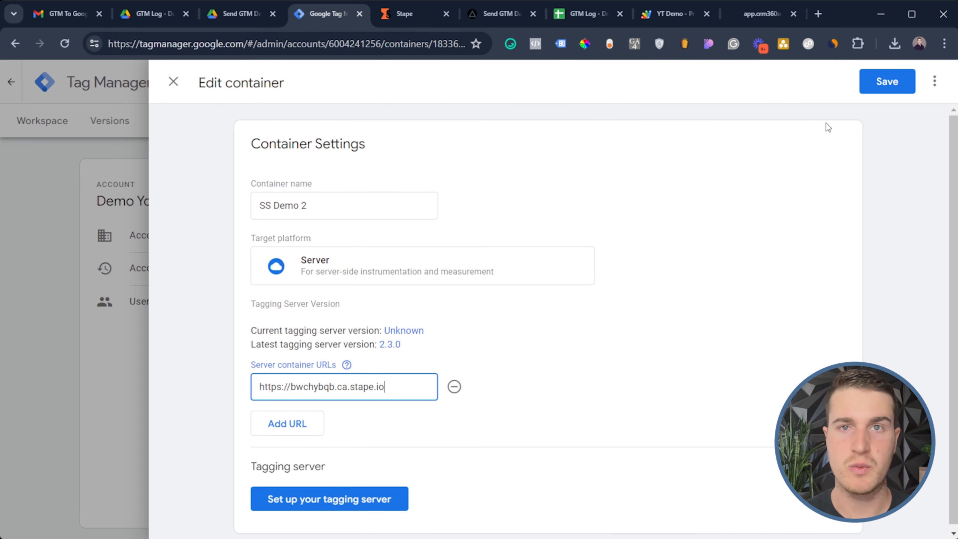
click(894, 72)
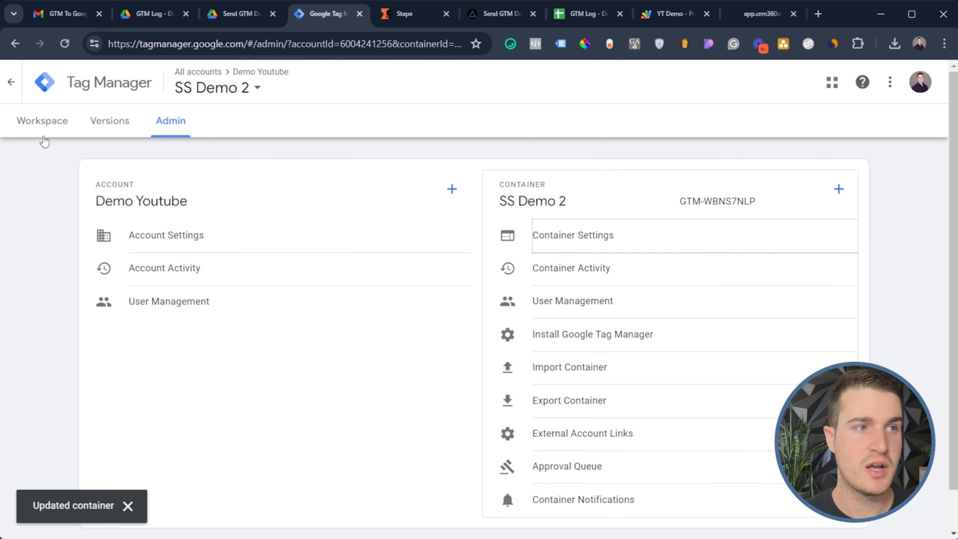
click(45, 123)
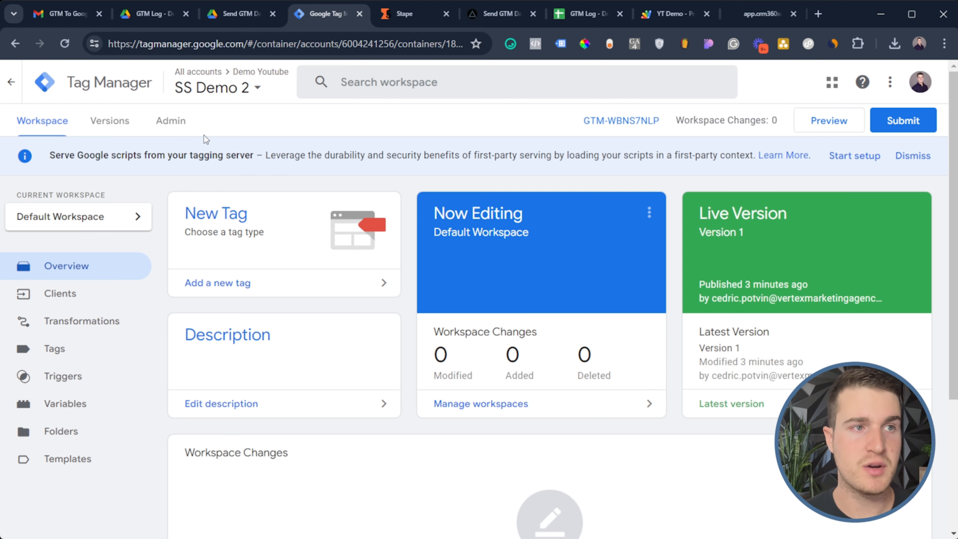
click(189, 130)
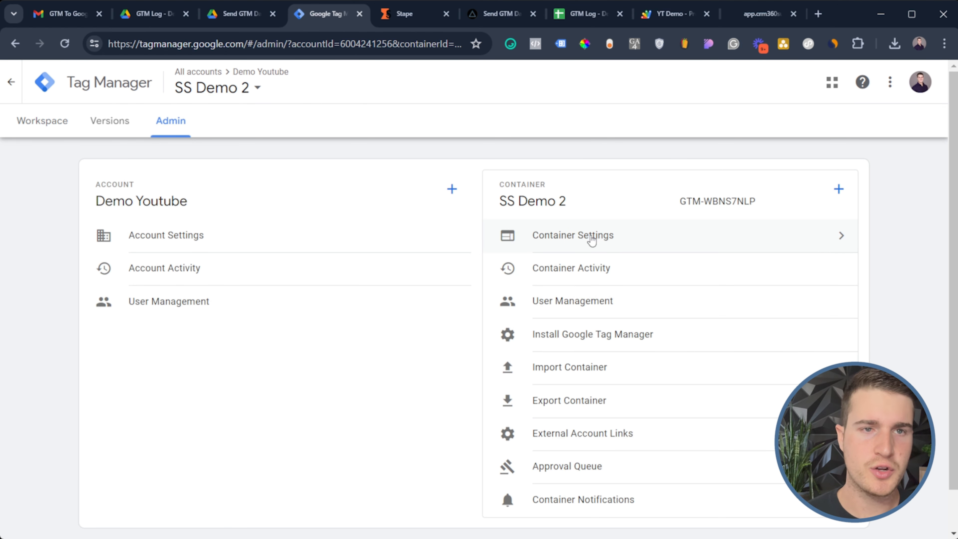
Import Server Container Template.json into the Default Workspace with Merge, adding 13 changes
scroll(592, 240, down, 1)
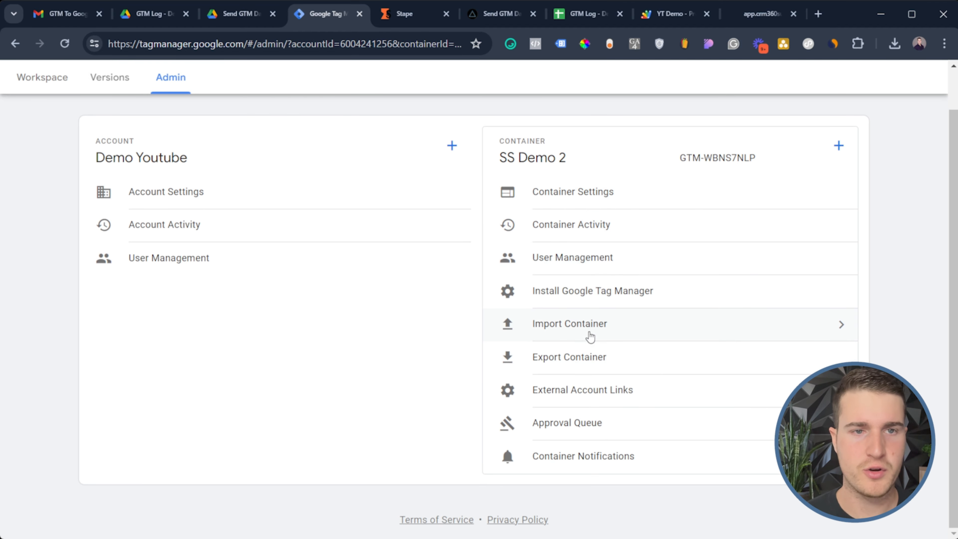
click(591, 337)
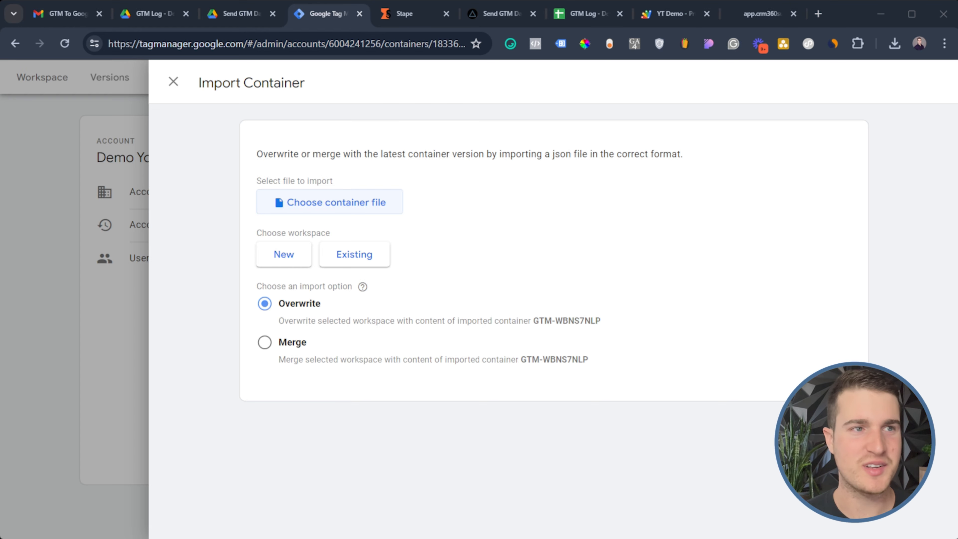
double_click(332, 211)
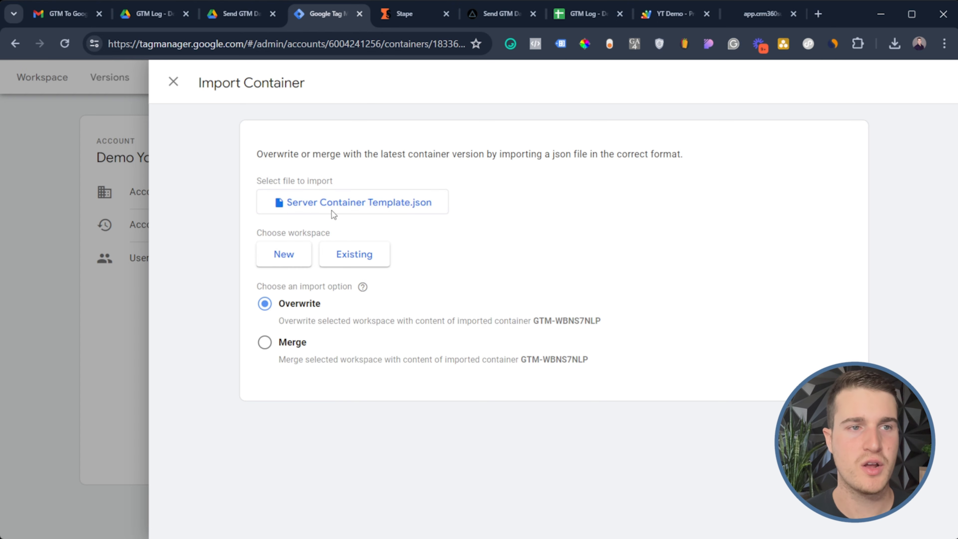
click(353, 254)
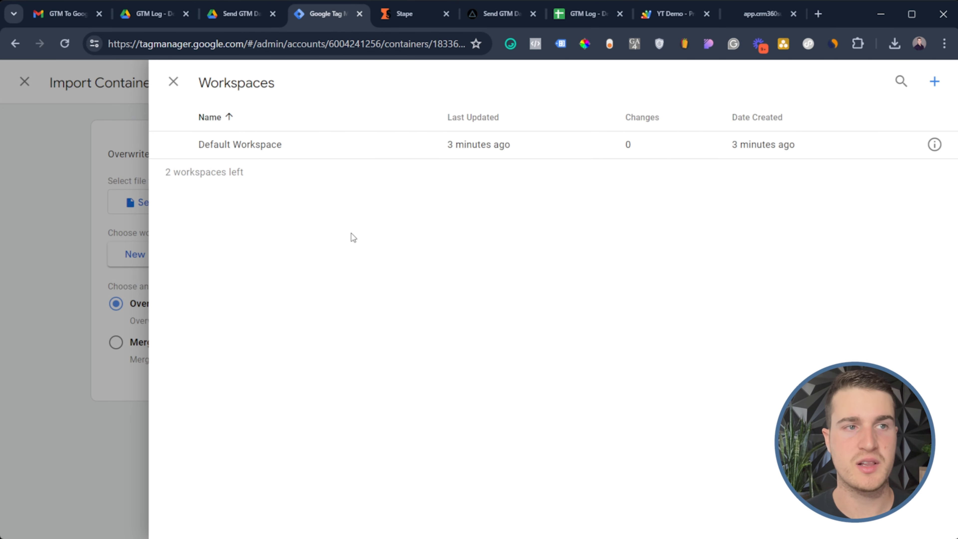
click(326, 154)
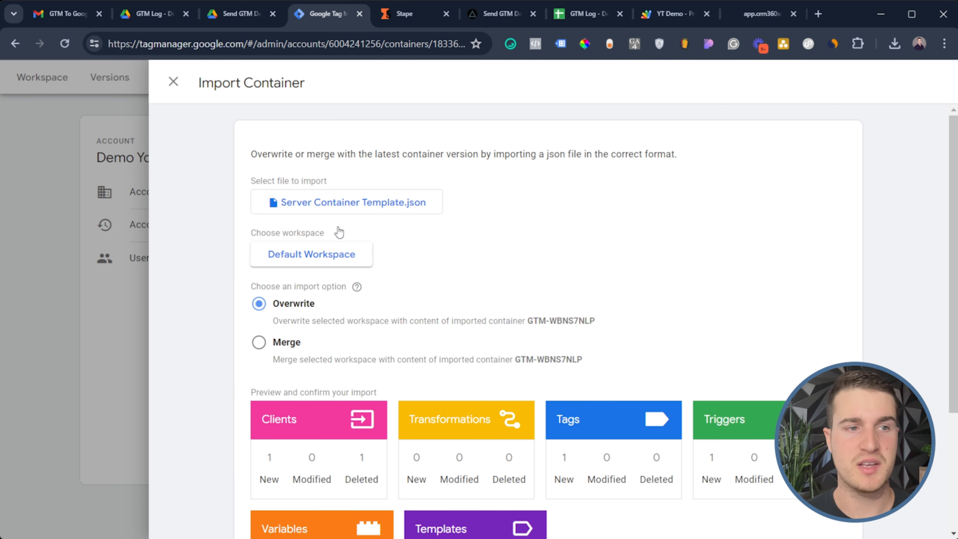
click(266, 345)
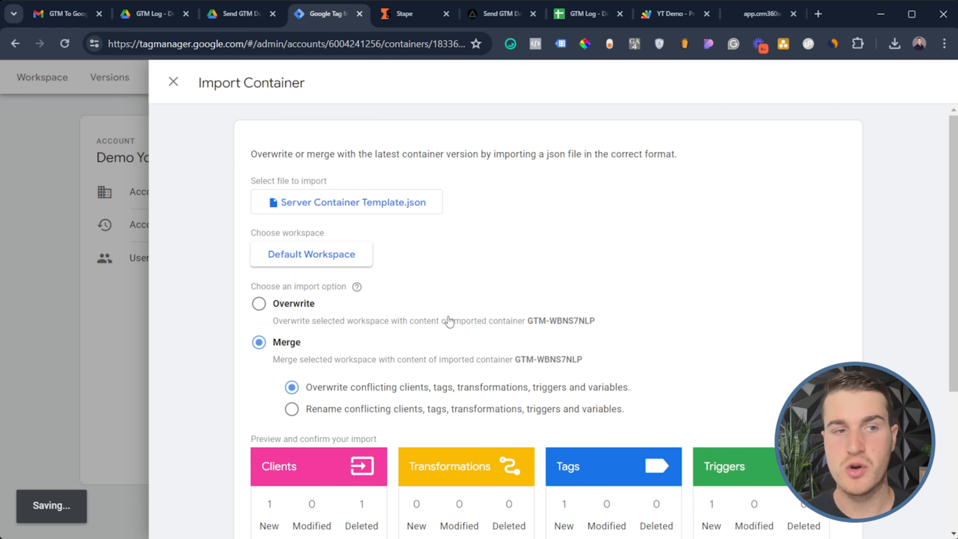
scroll(479, 299, down, 5)
click(314, 493)
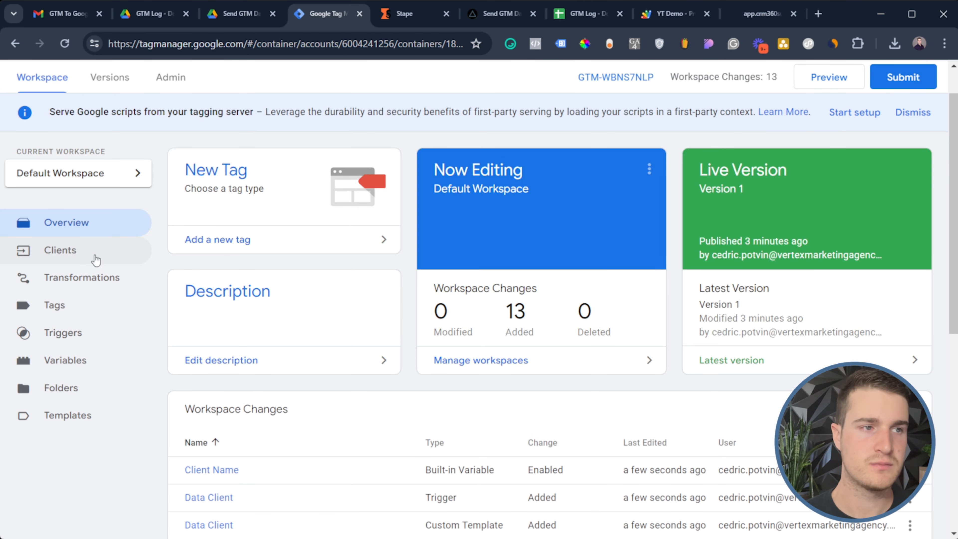
Review the imported Send To Google Sheet tag's configuration and additional request options
click(86, 316)
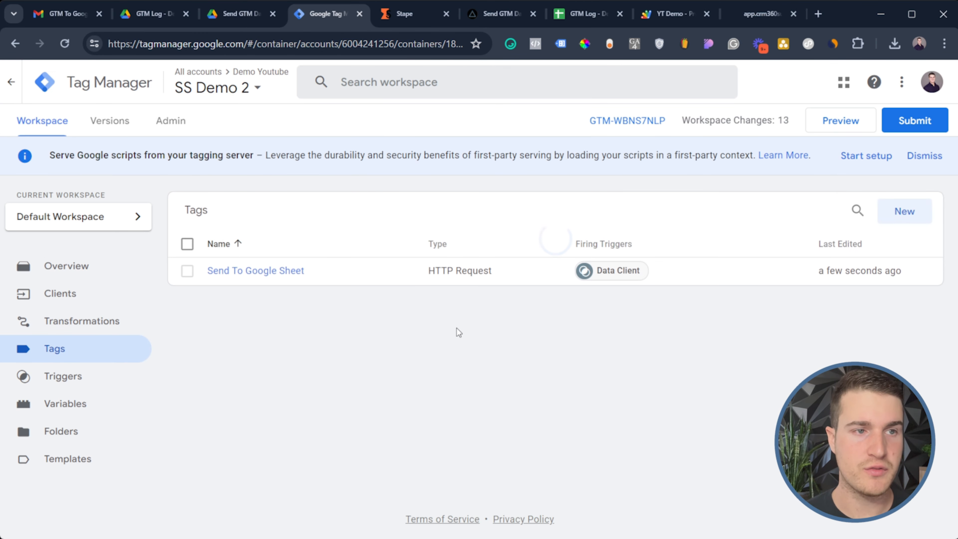
click(249, 277)
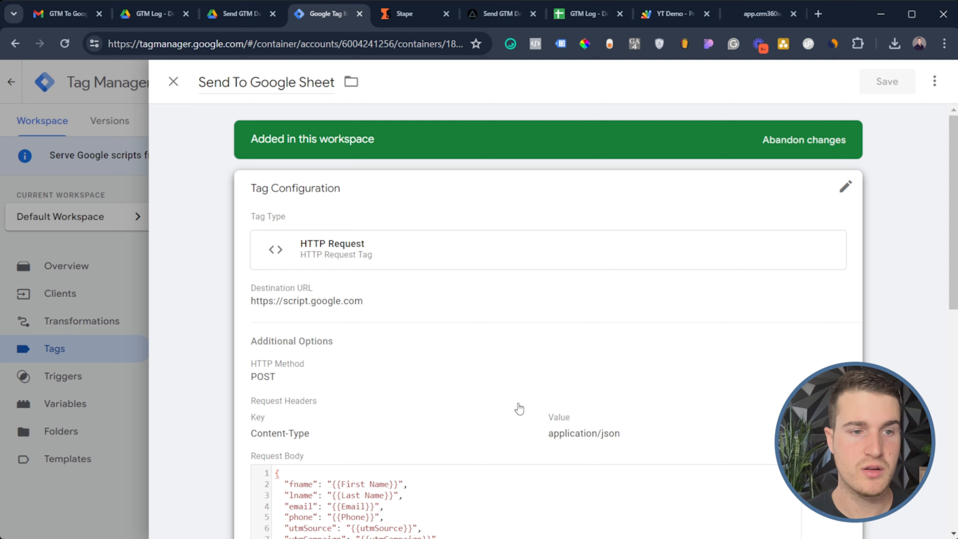
scroll(520, 410, down, 3)
click(408, 317)
click(356, 169)
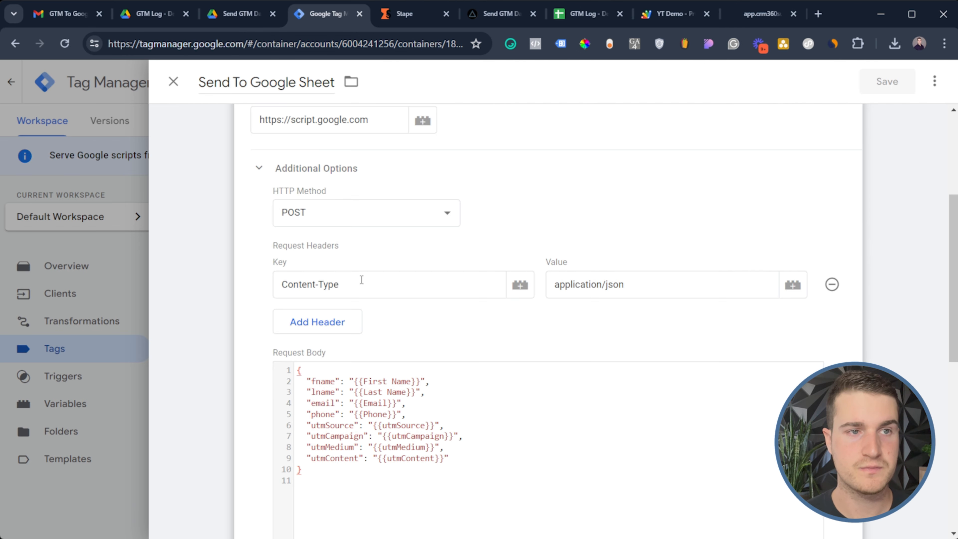
scroll(426, 442, down, 2)
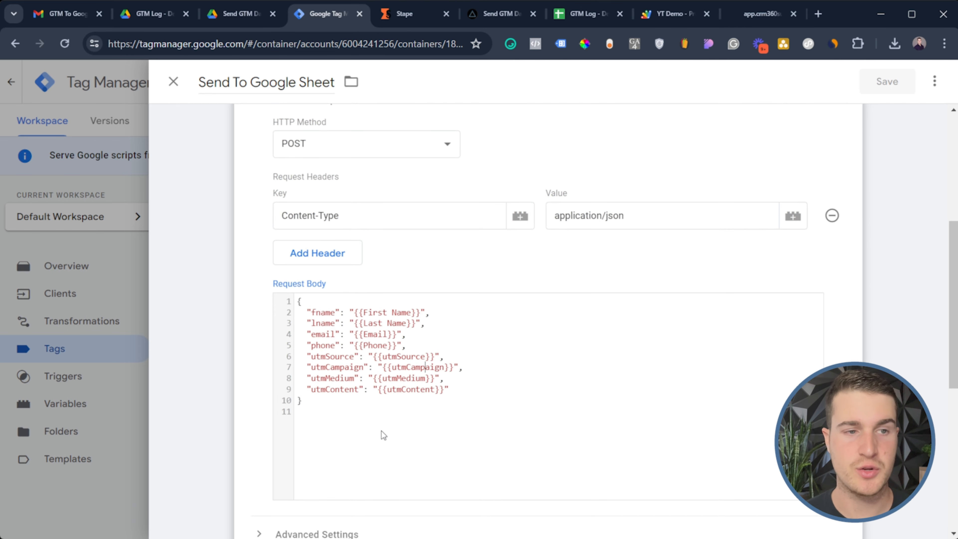
click(70, 383)
Review the Data Client trigger, the variables list and the Data Client client
click(71, 382)
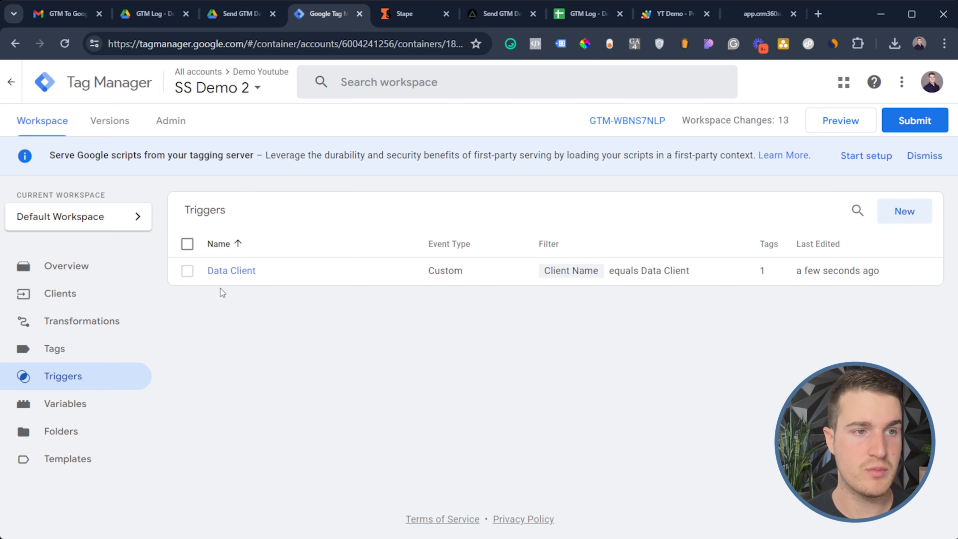
click(240, 273)
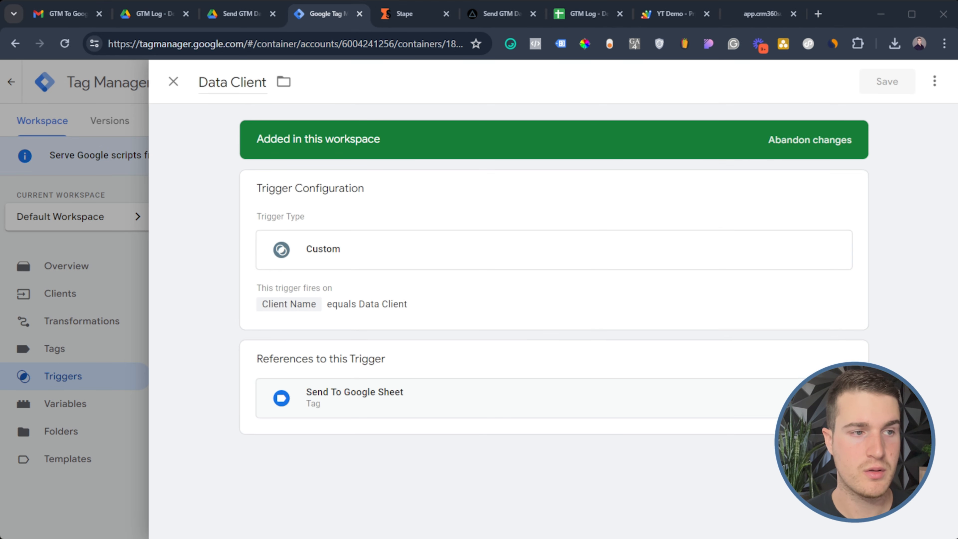
click(82, 410)
click(82, 408)
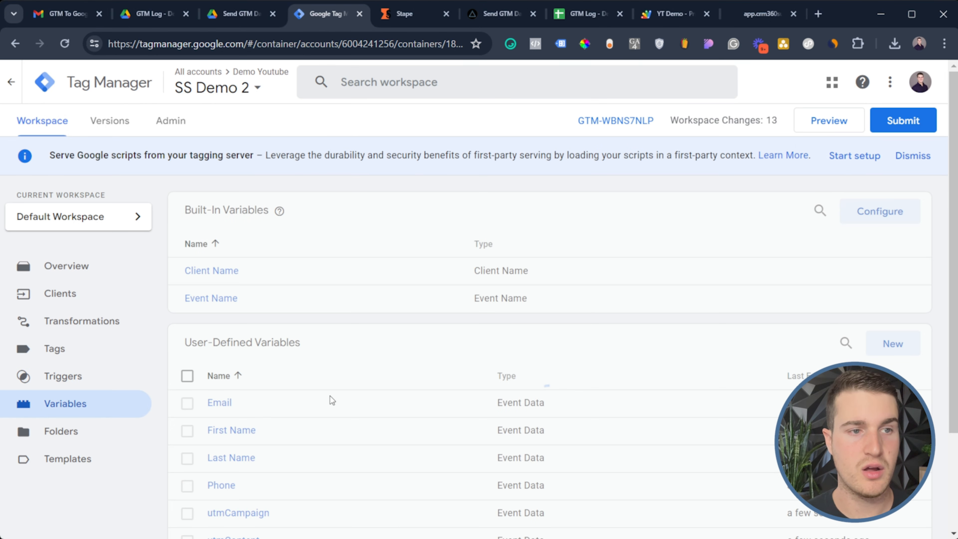
scroll(423, 375, down, 3)
click(87, 219)
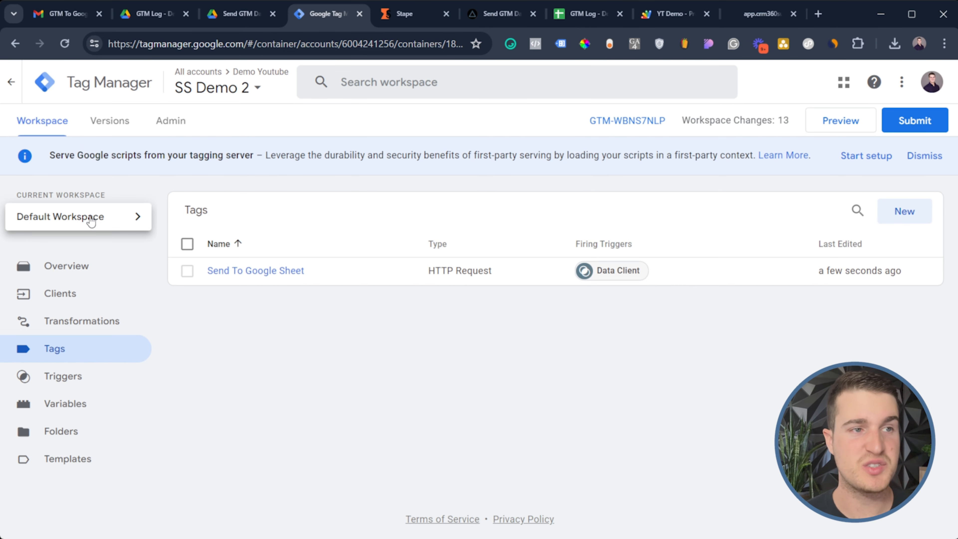
click(95, 292)
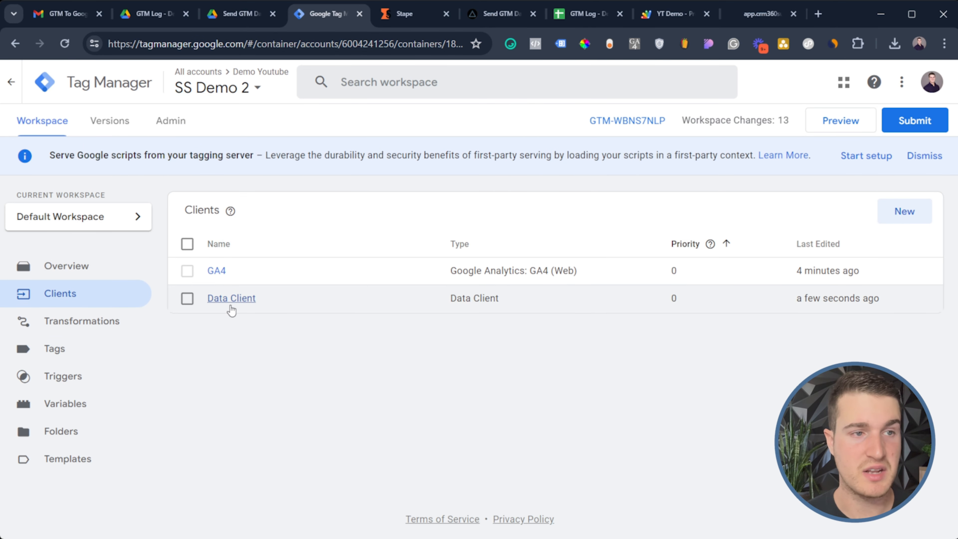
click(242, 304)
click(115, 408)
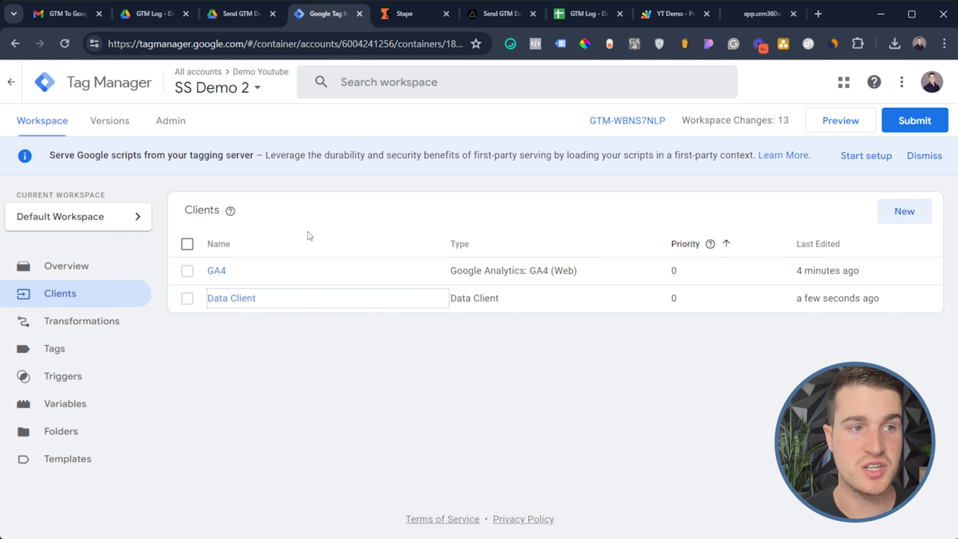
click(88, 351)
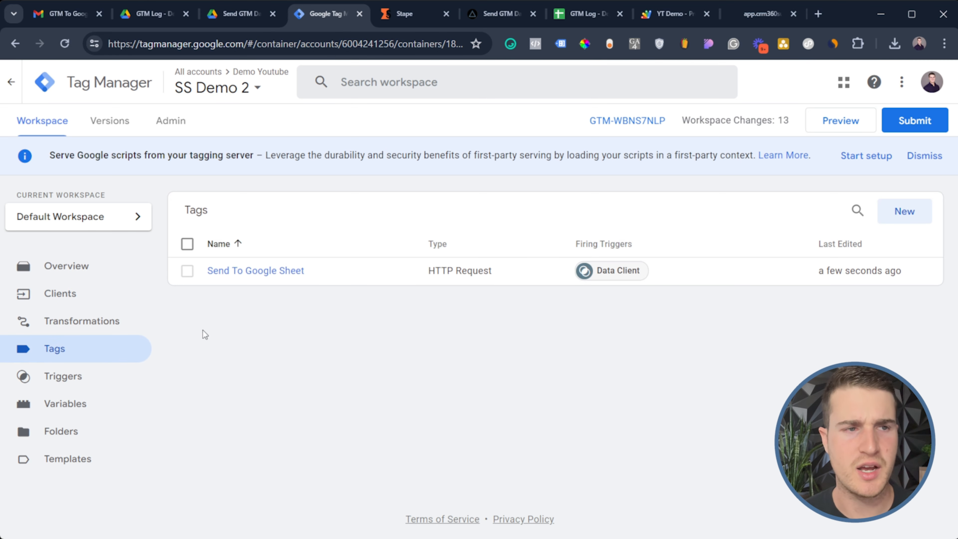
Replace the Send To Google Sheet tag's Destination URL with the Apps Script /exec URL and save
click(239, 270)
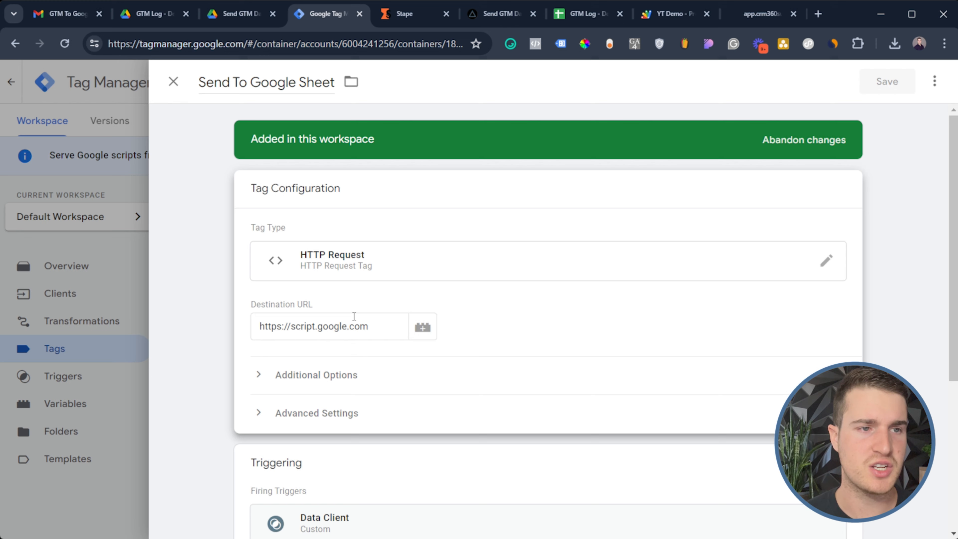
triple_click(372, 325)
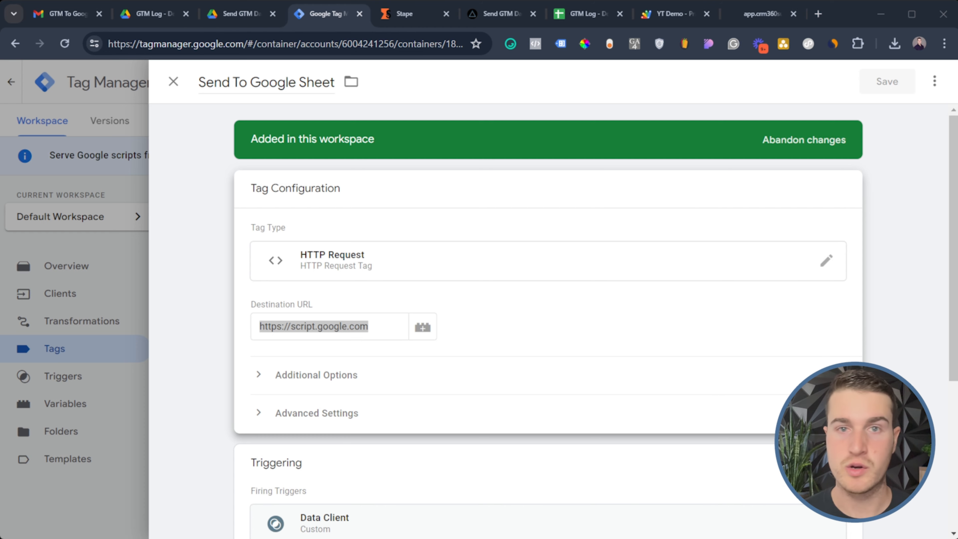
triple_click(302, 326)
key(ctrl+v)
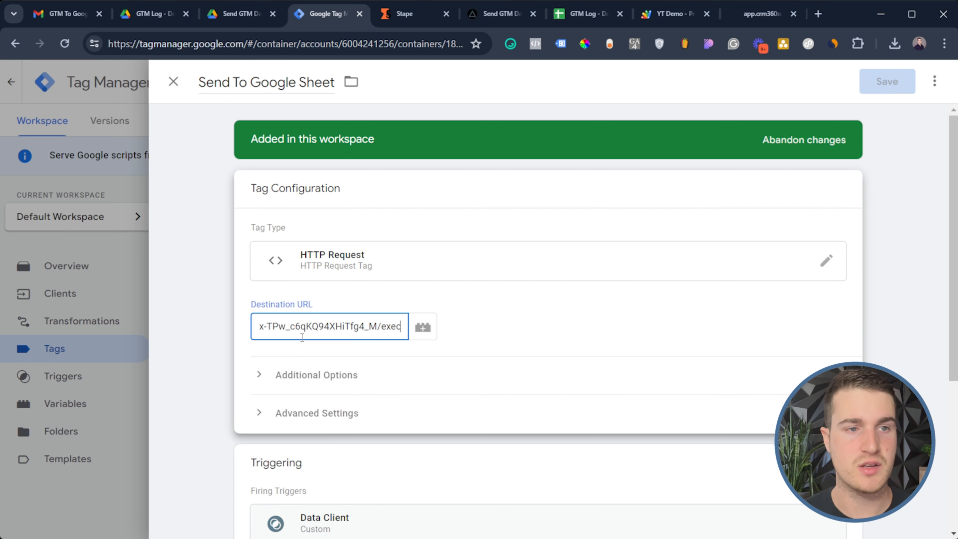
drag(367, 329, 176, 316)
click(886, 80)
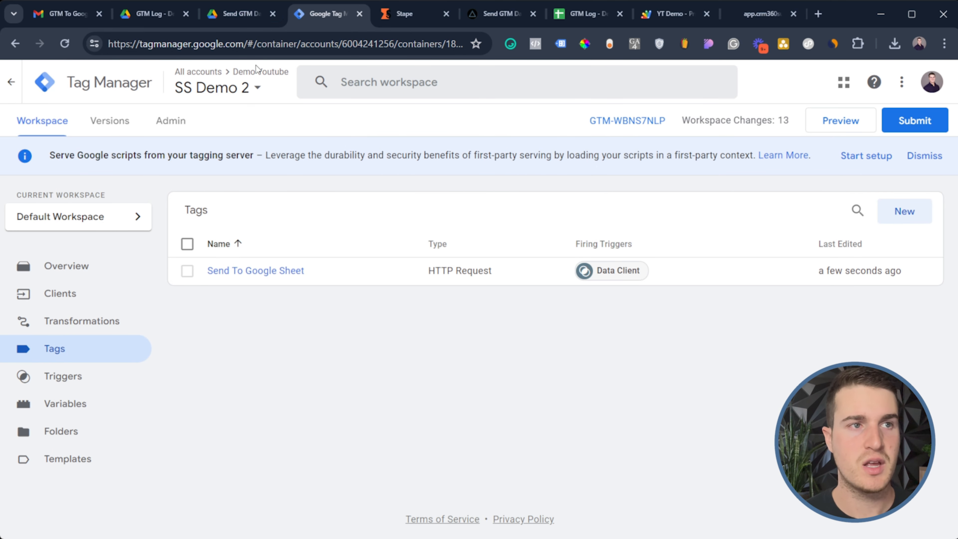
Switch to the demo.com container GTM-5FSR382 and open its Import Container panel
click(257, 86)
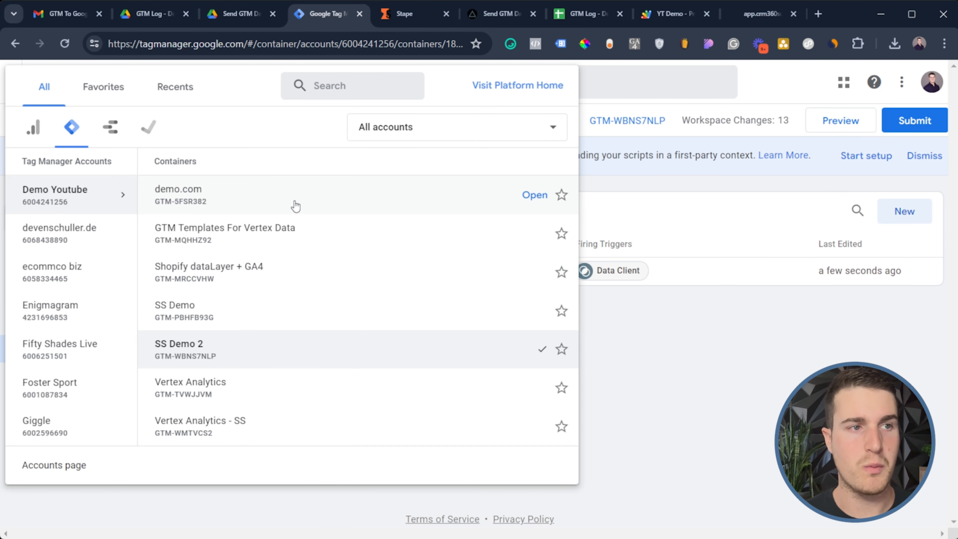
click(296, 206)
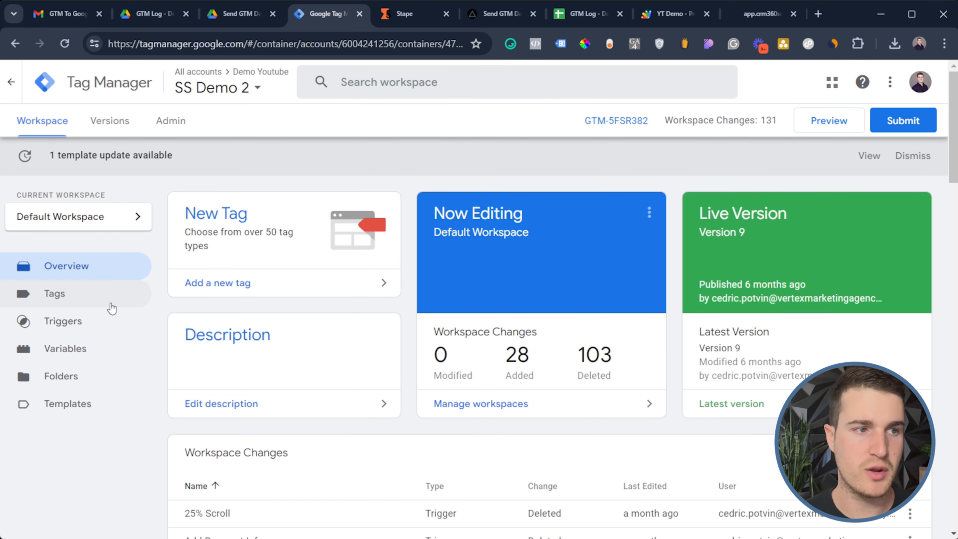
click(76, 298)
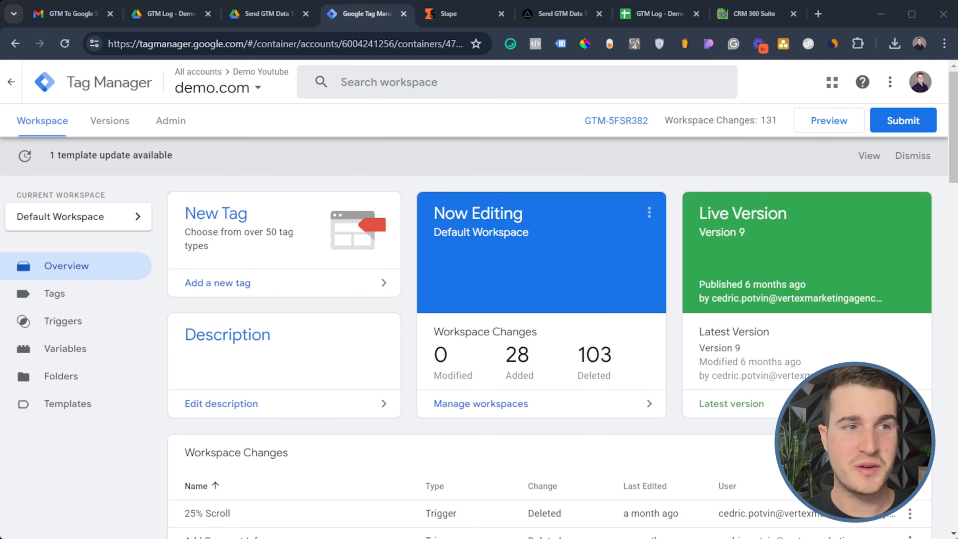
click(168, 127)
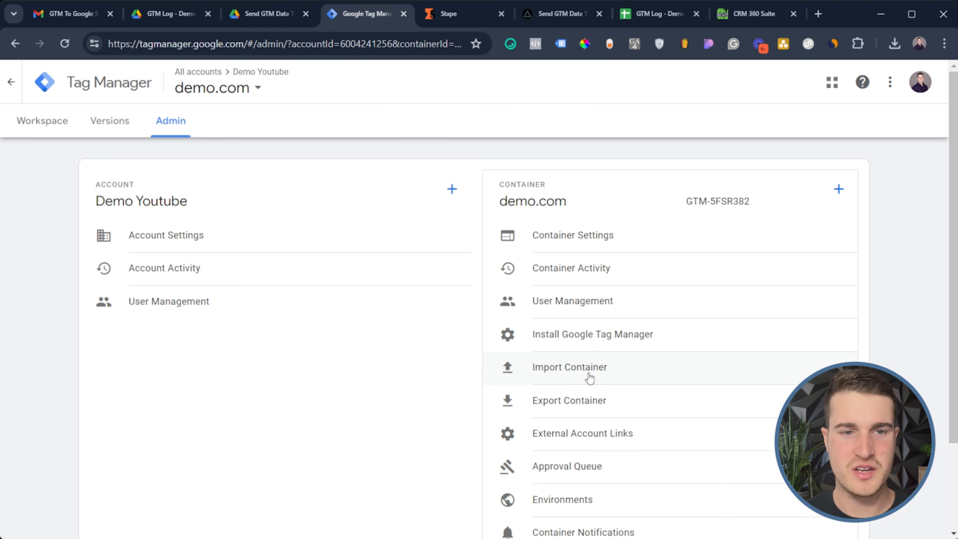
click(590, 377)
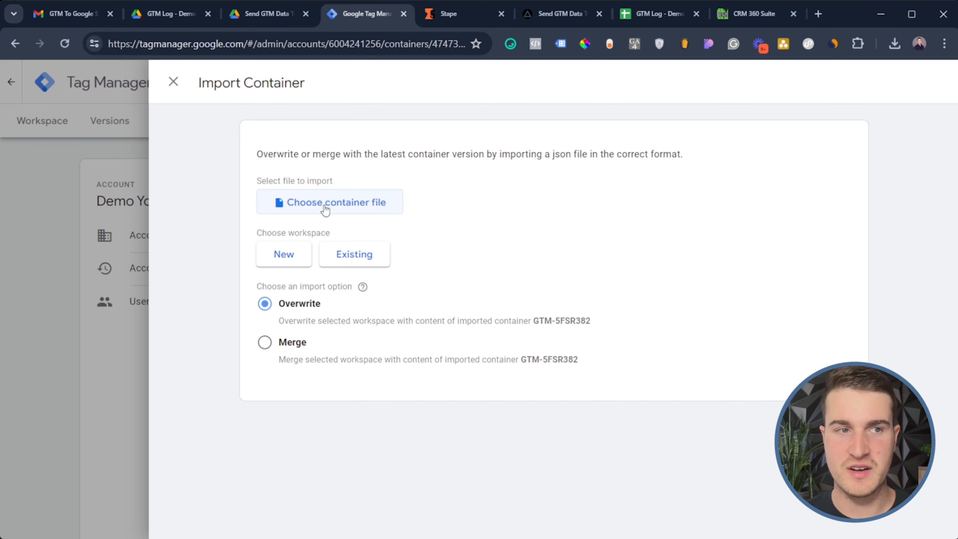
Choose Default Workspace and Merge for the demo.com import, then close it without importing
click(353, 254)
click(155, 332)
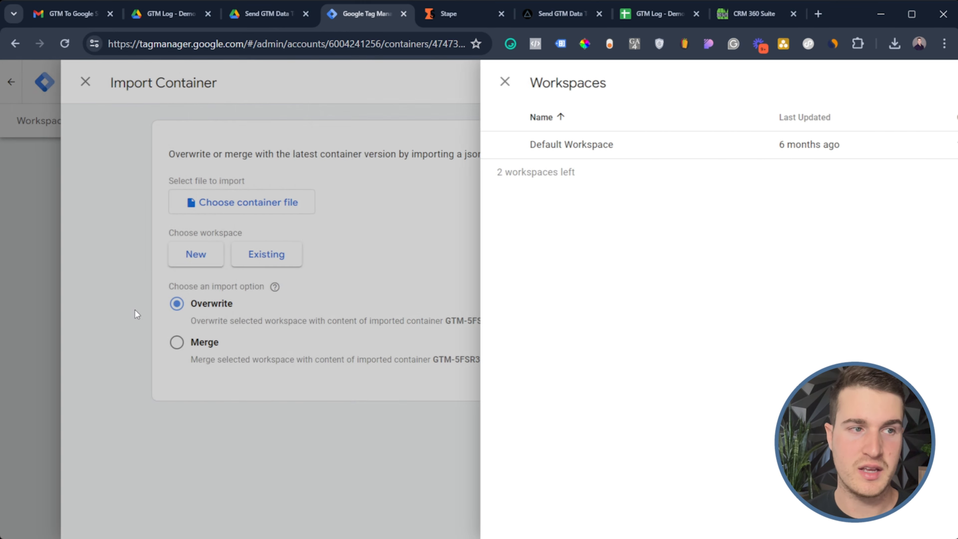
click(341, 262)
click(336, 144)
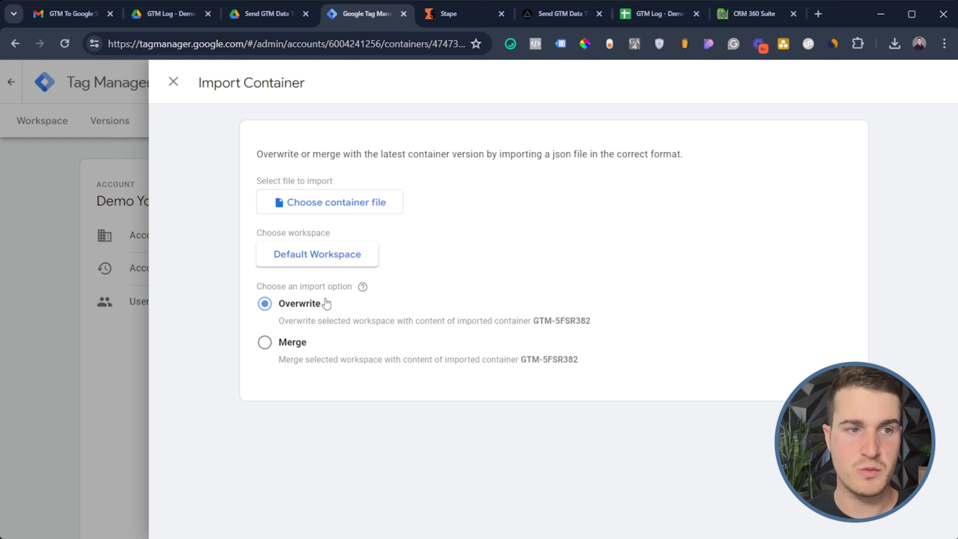
click(266, 342)
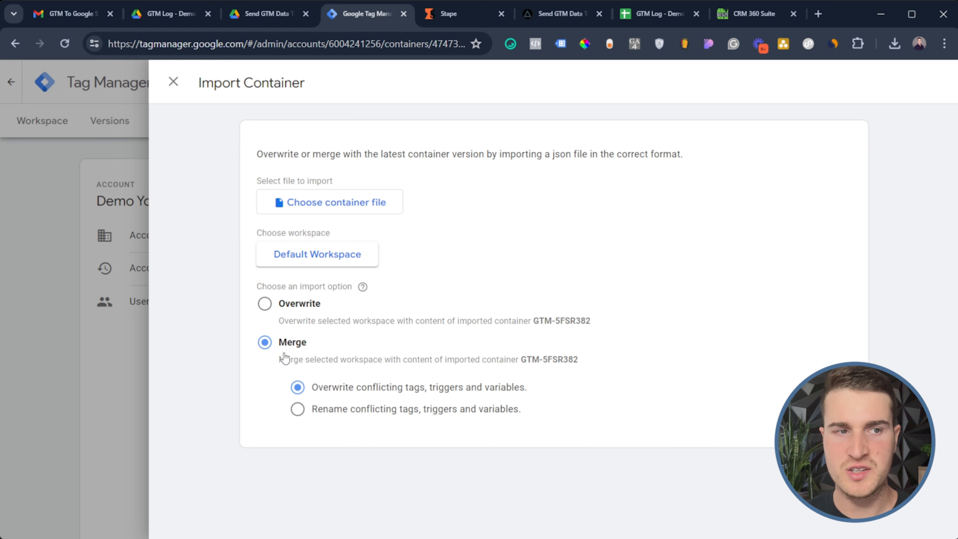
click(143, 301)
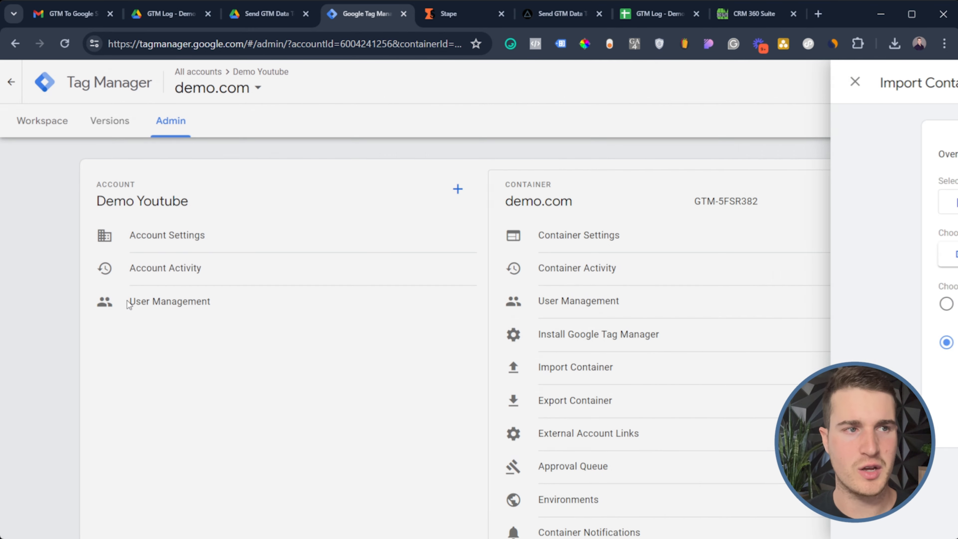
Scroll through demo.com's user-defined variables flagged ***UPDATE AFTER IMPORT, such as Server URL
click(47, 122)
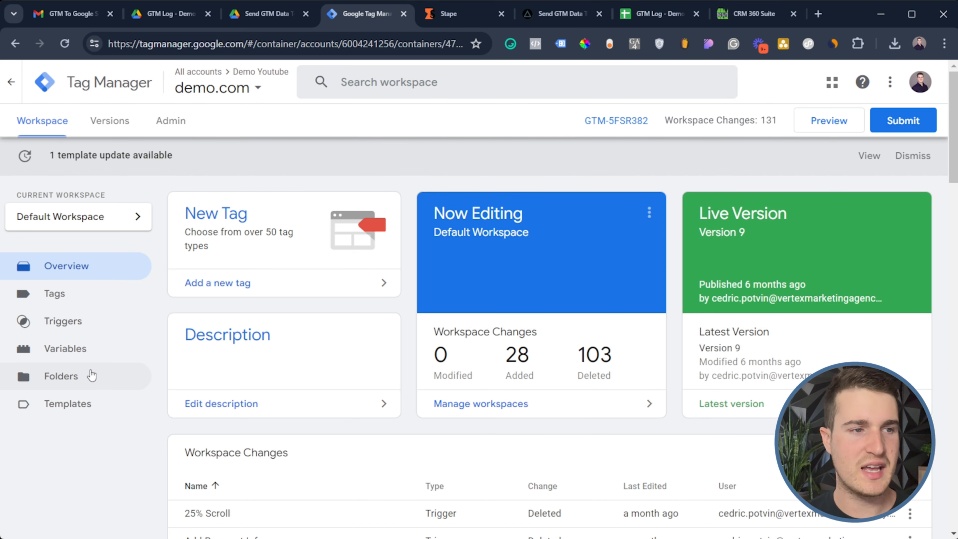
click(87, 356)
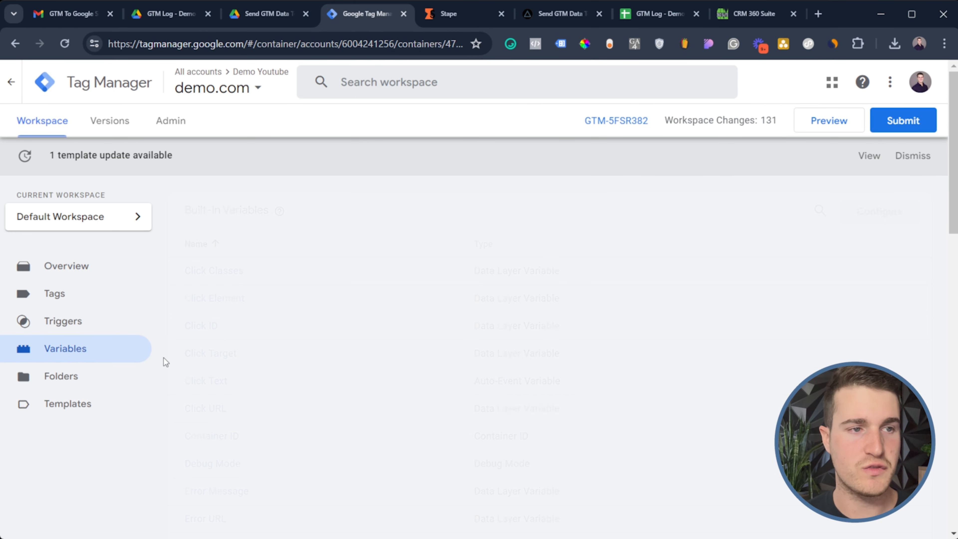
scroll(586, 408, down, 5)
scroll(568, 404, down, 6)
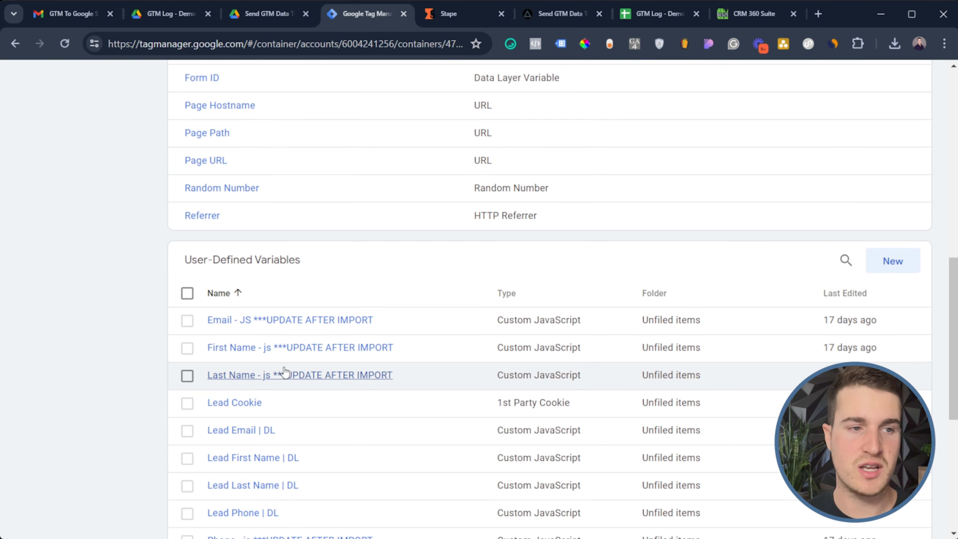
scroll(284, 376, down, 4)
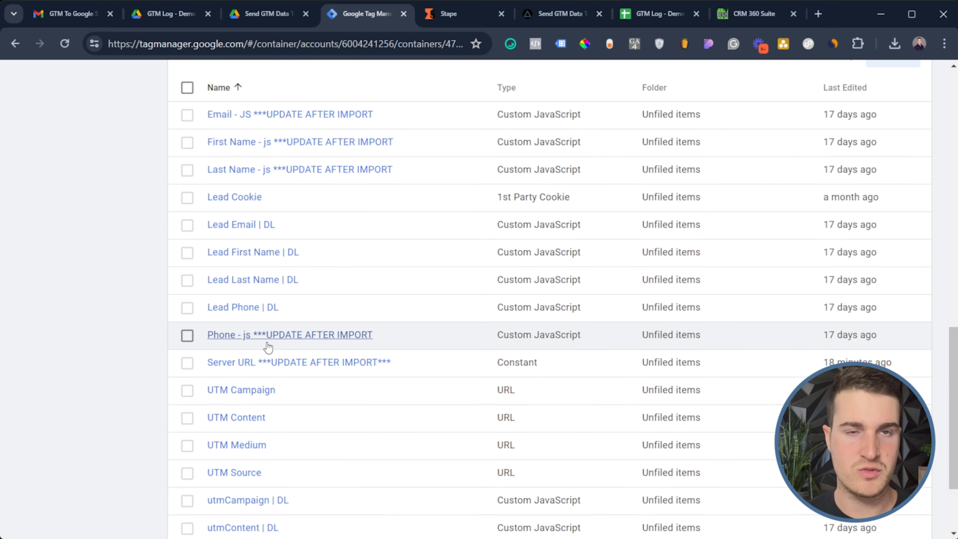
scroll(373, 251, up, 4)
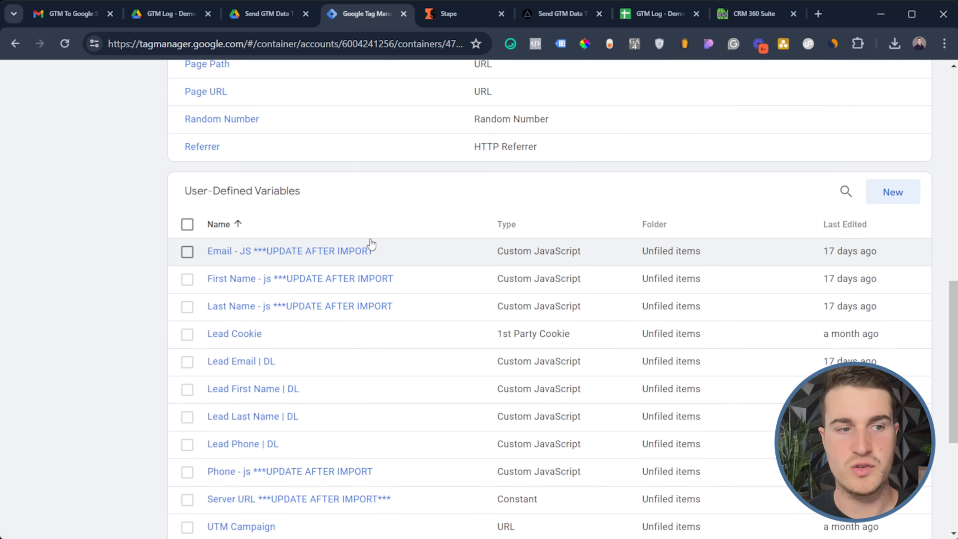
scroll(359, 264, down, 6)
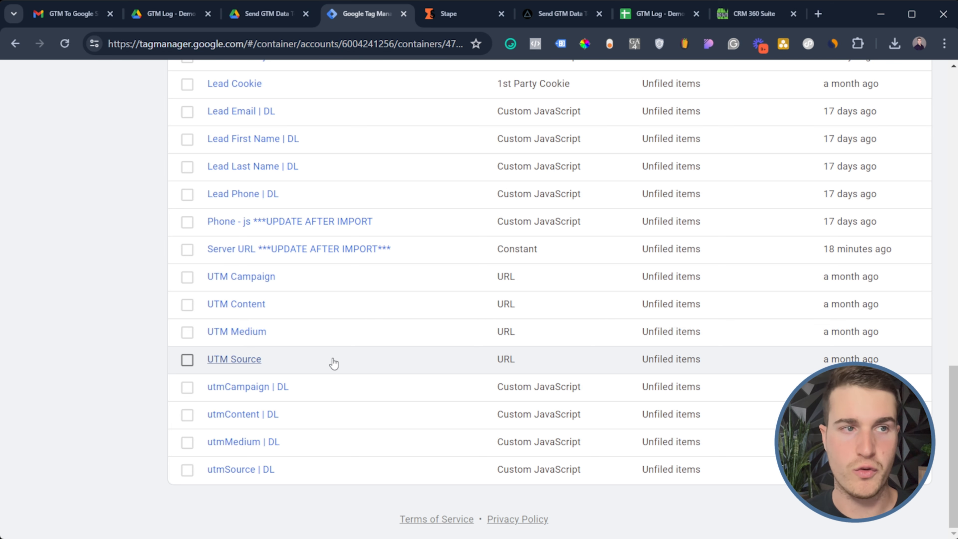
scroll(333, 362, up, 5)
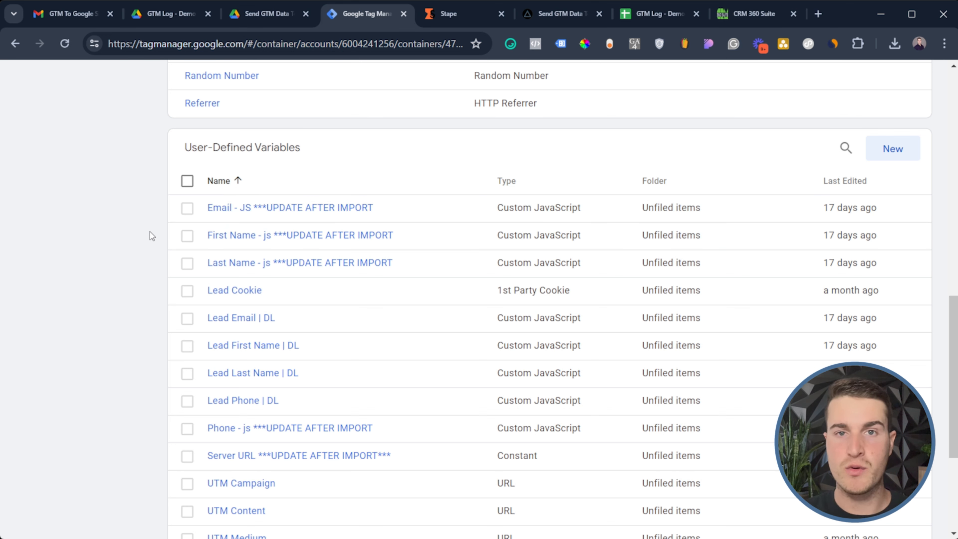
scroll(714, 114, up, 15)
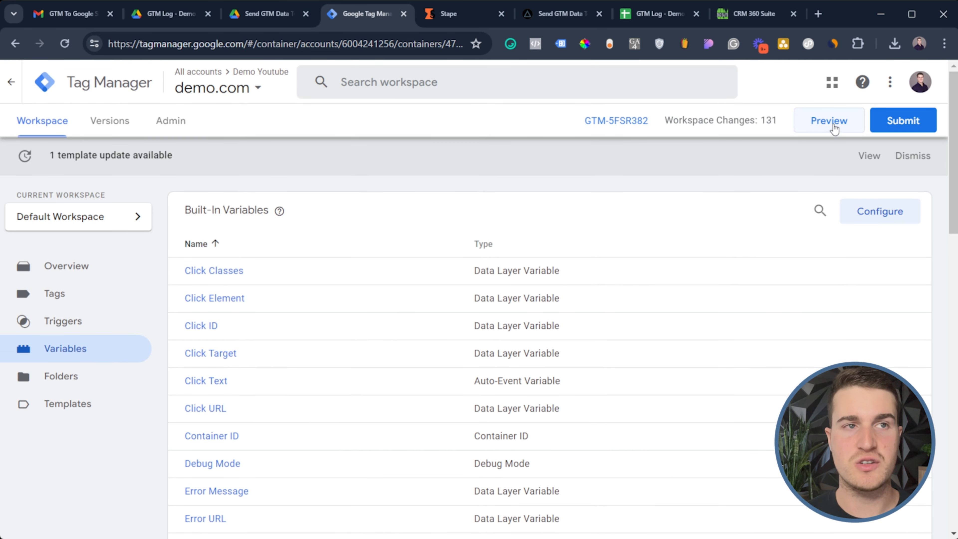
Start Preview and copy the CRM funnel claim page's preview URL
click(833, 128)
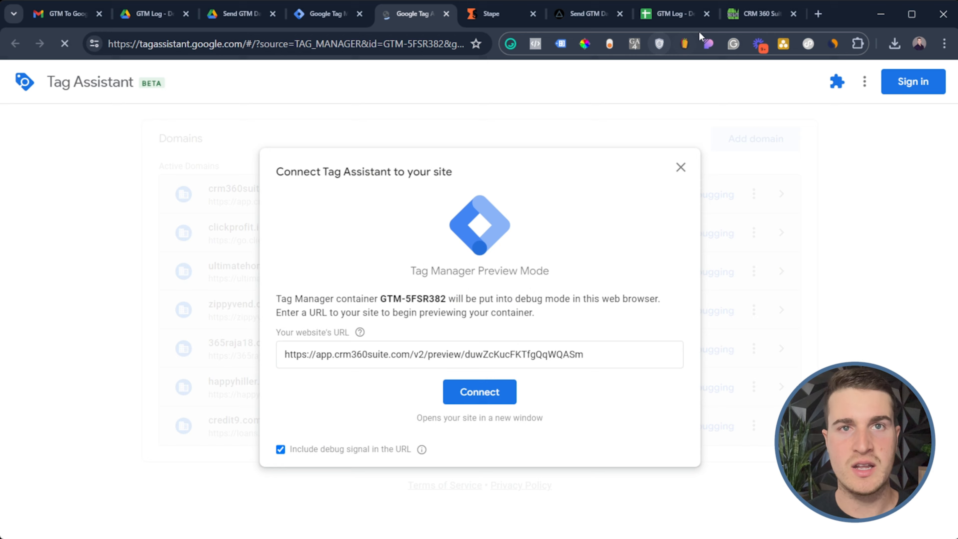
click(752, 19)
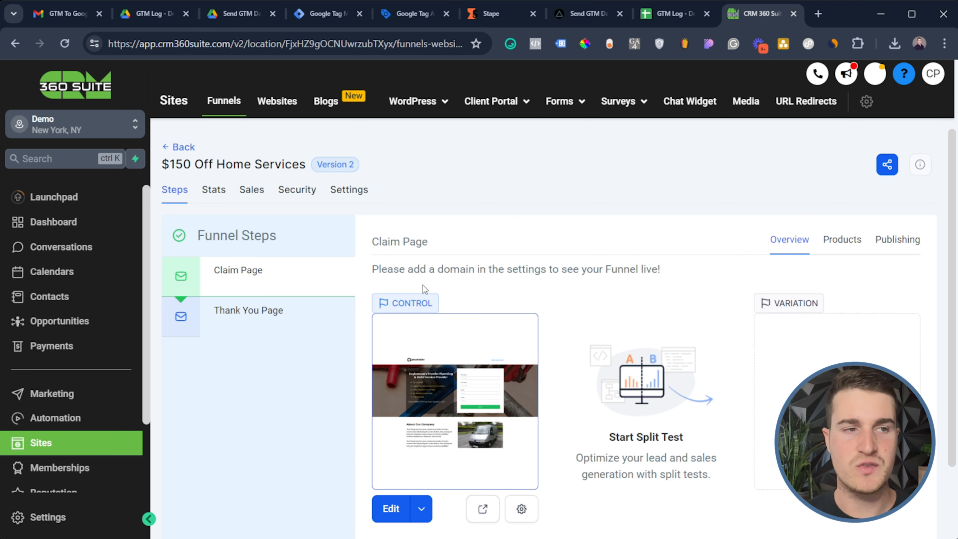
scroll(434, 321, down, 3)
click(482, 422)
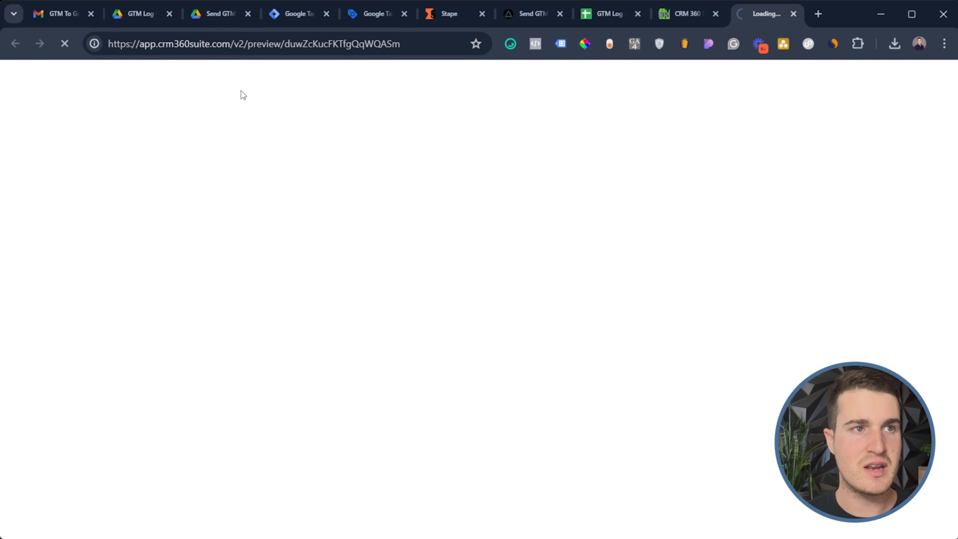
click(262, 47)
key(ctrl+c)
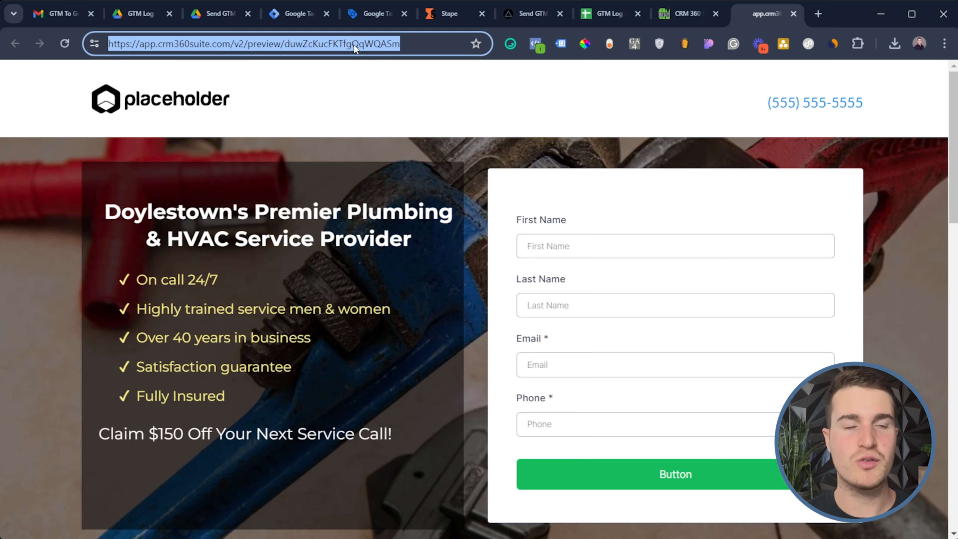
Connect Tag Assistant to the copied plumbing landing page preview URL
click(378, 14)
click(350, 354)
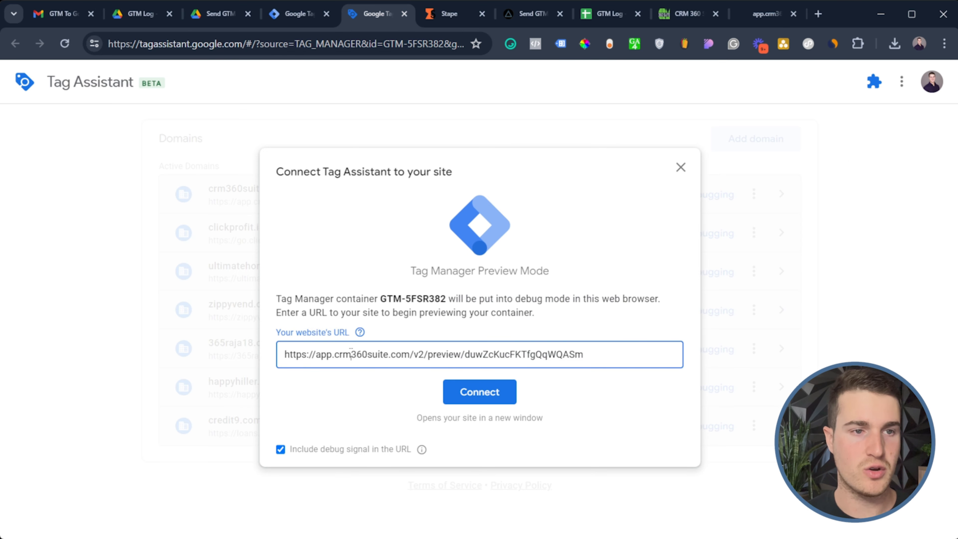
key(ctrl+a)
key(ctrl+v)
click(477, 398)
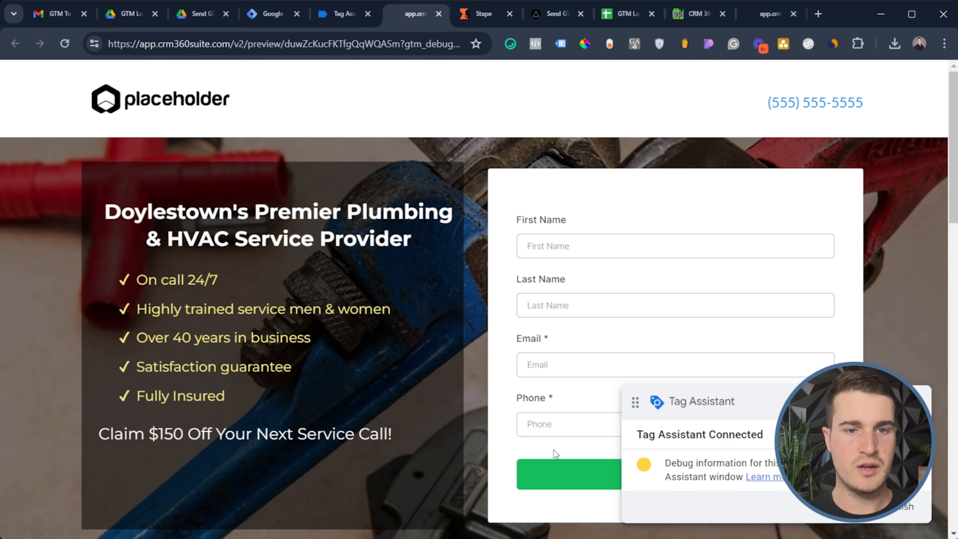
click(547, 250)
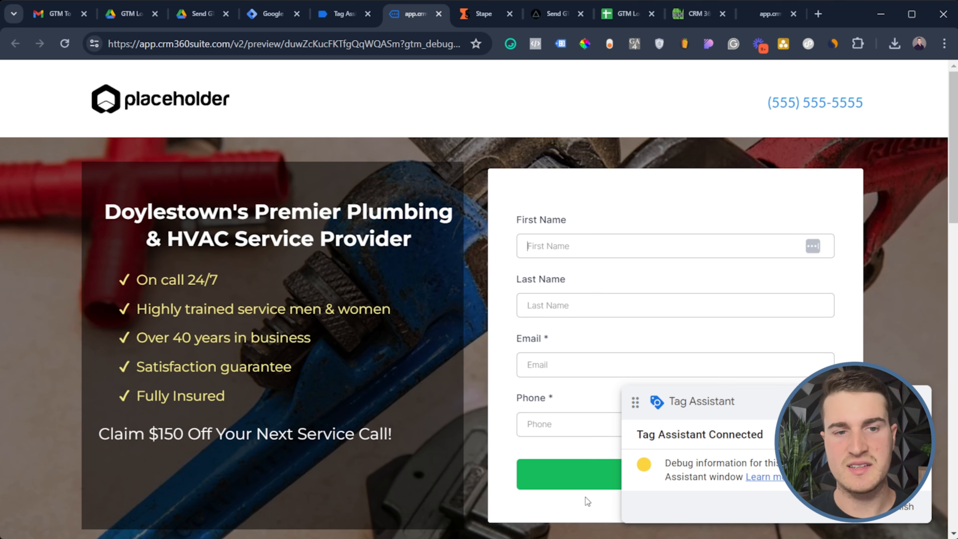
Inspect the First Name input in DevTools and select its name attribute value, first_name
key(ctrl+shift+i)
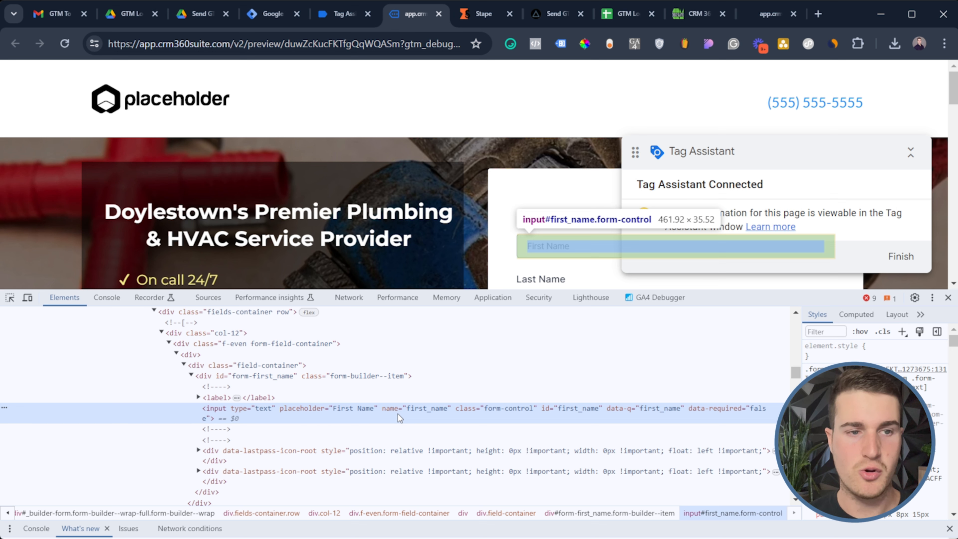
double_click(423, 408)
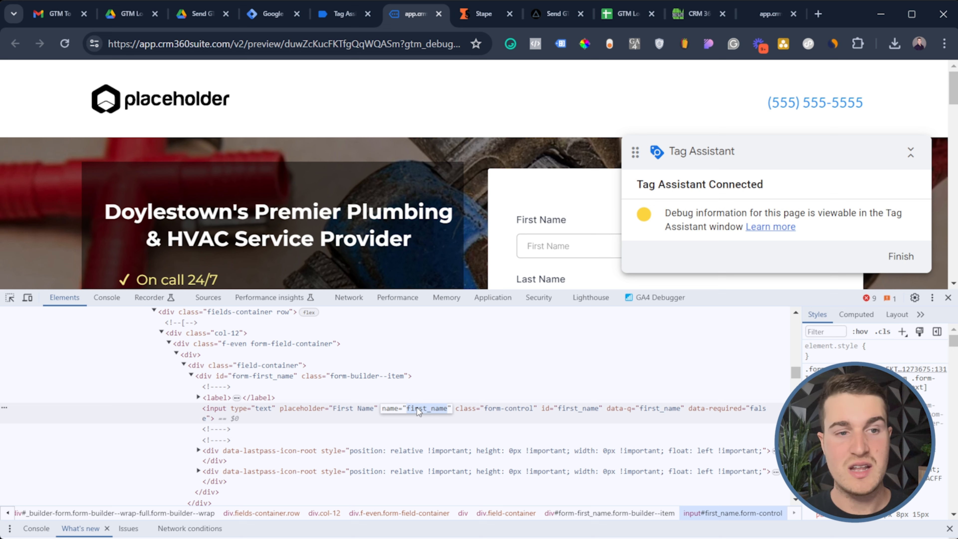
triple_click(417, 408)
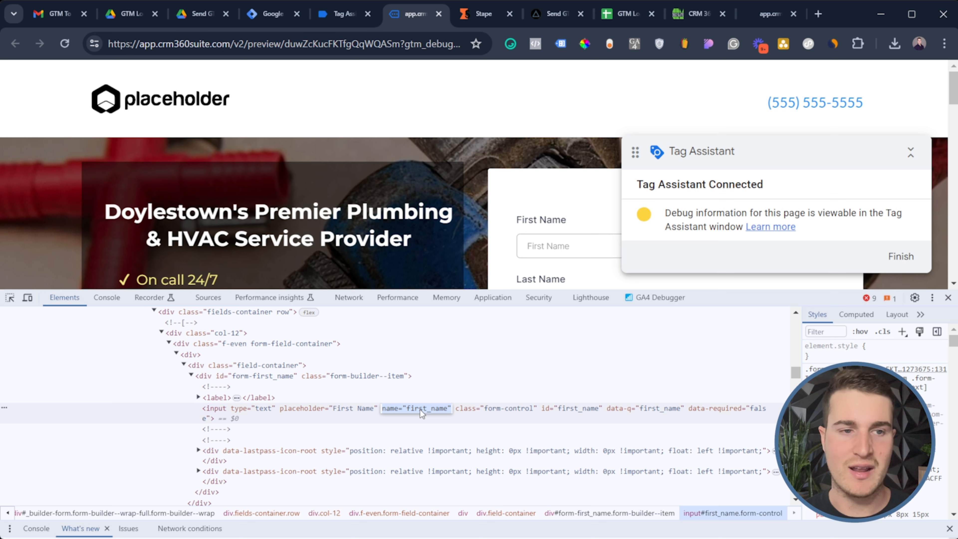
double_click(422, 413)
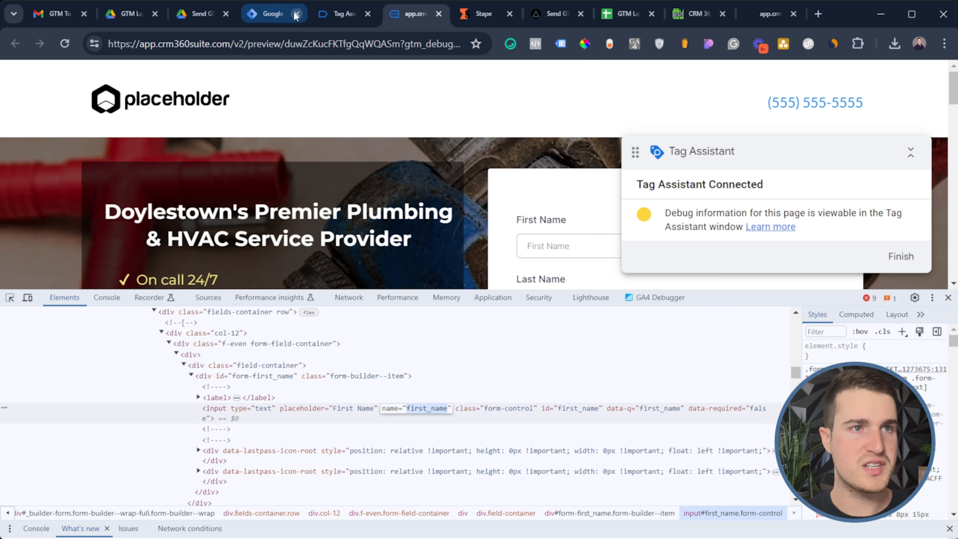
Check that both references in the First Name - js variable's code read first_name, closing unsaved
click(270, 15)
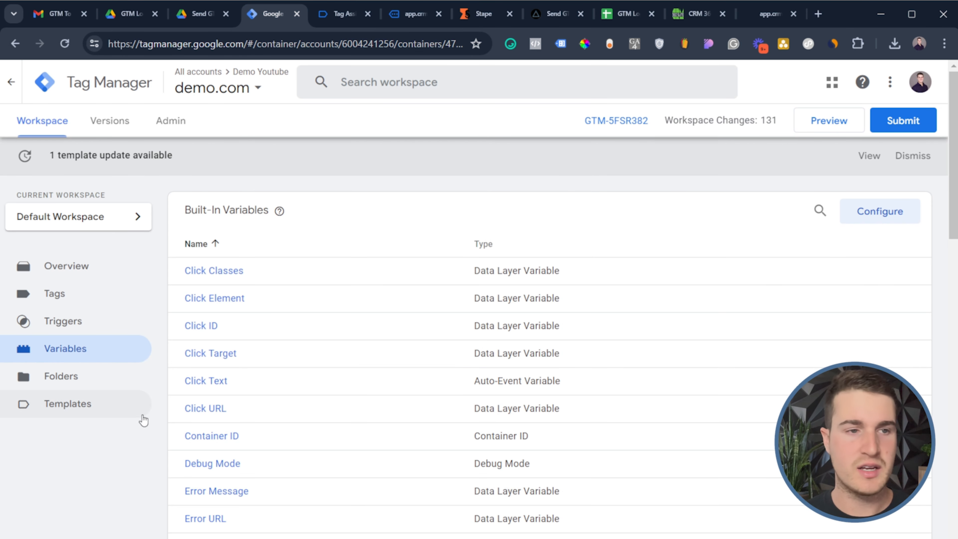
scroll(377, 397, down, 7)
scroll(378, 397, down, 6)
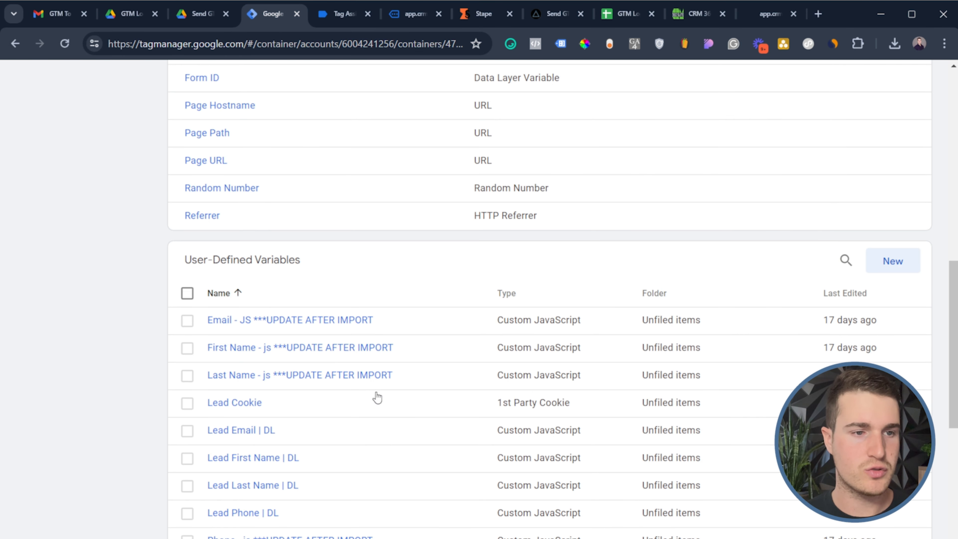
click(259, 350)
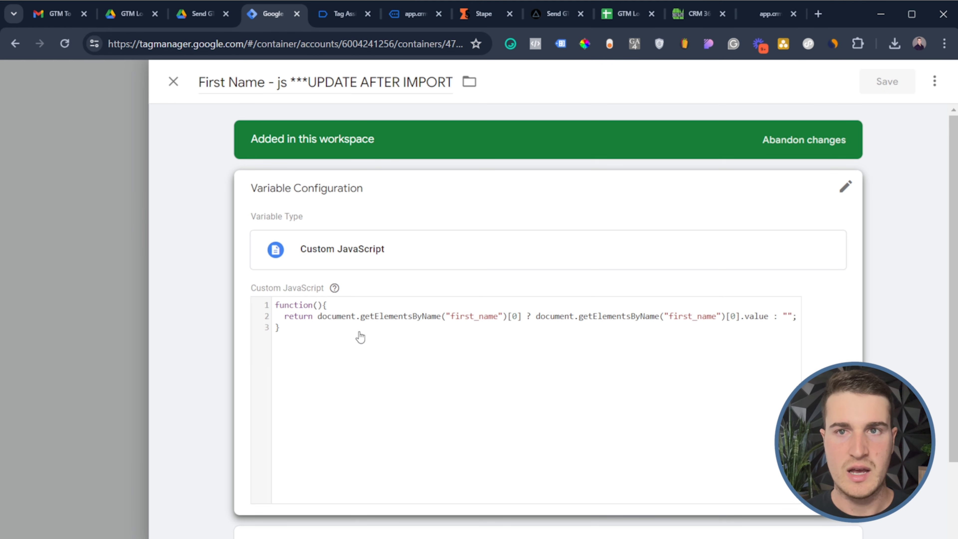
click(468, 332)
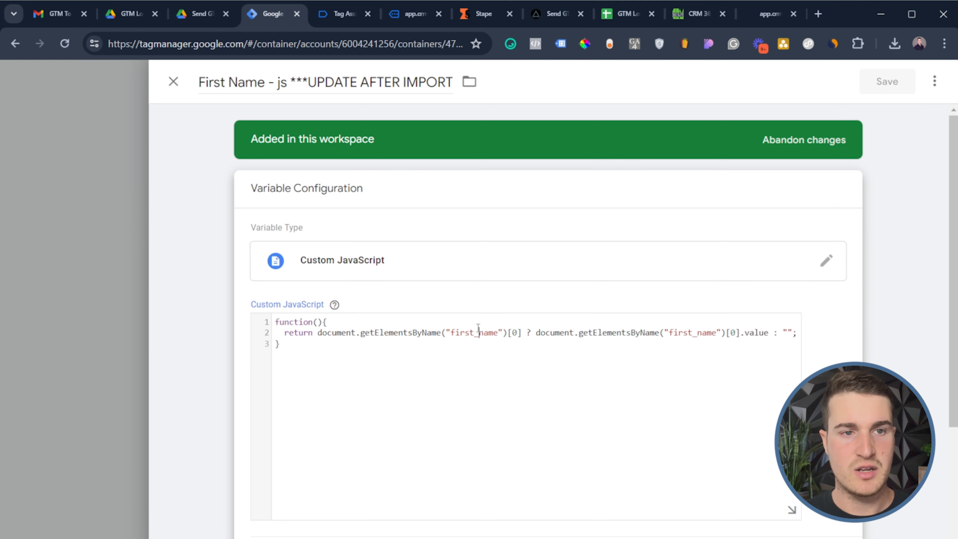
double_click(475, 332)
click(681, 331)
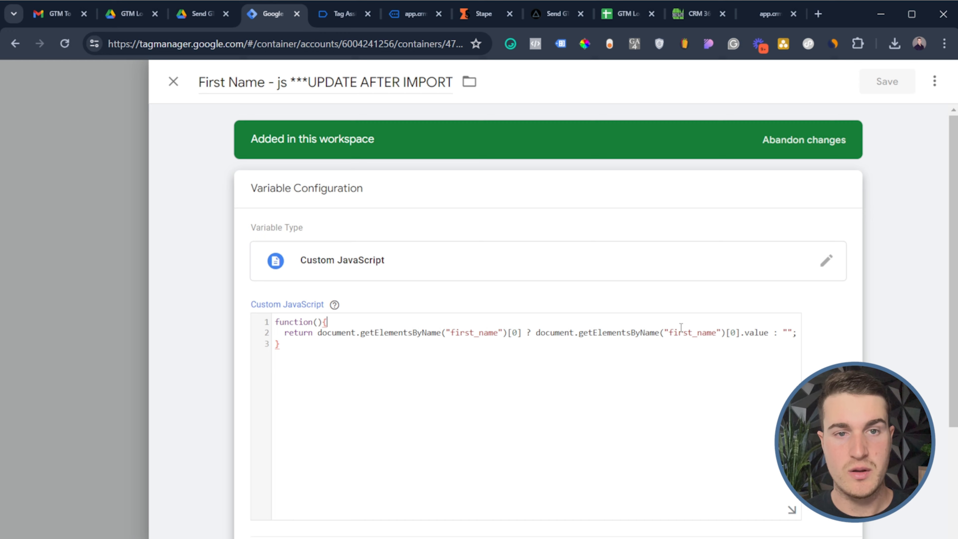
double_click(684, 331)
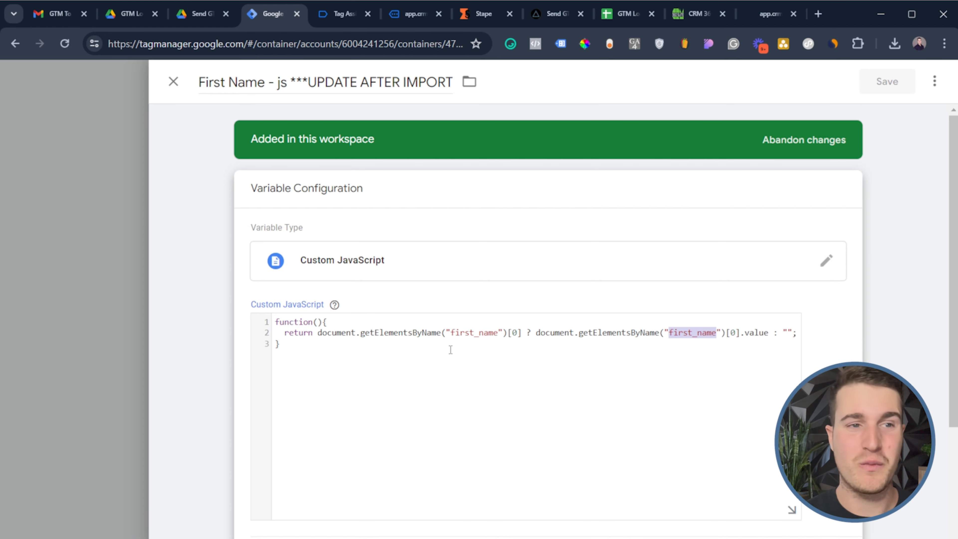
click(118, 300)
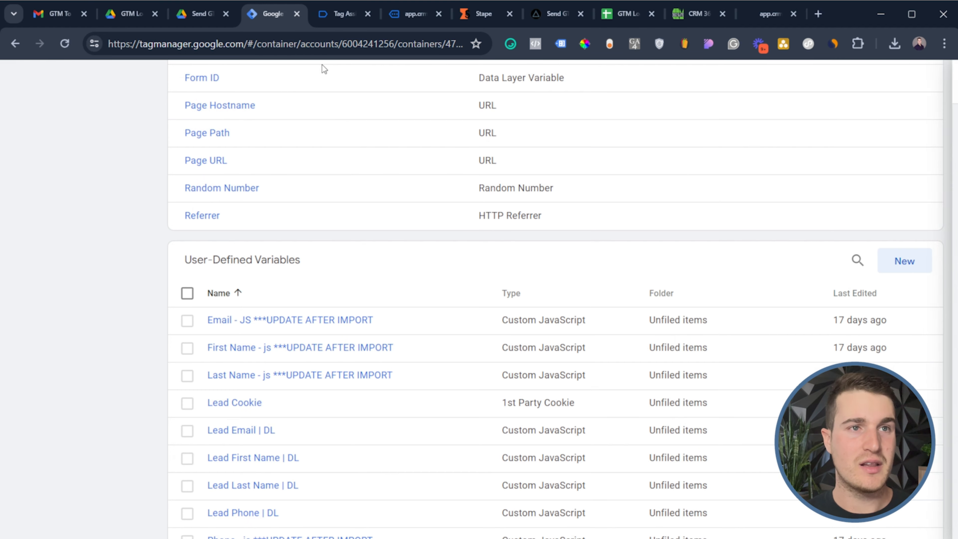
Inspect the landing page's Email input and confirm its name attribute is 'email'
click(415, 14)
scroll(536, 121, down, 5)
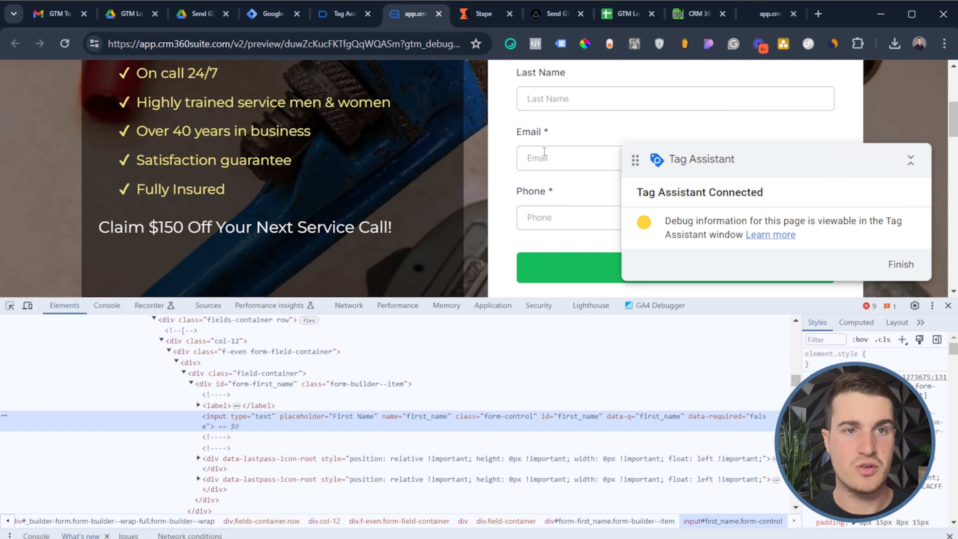
click(552, 152)
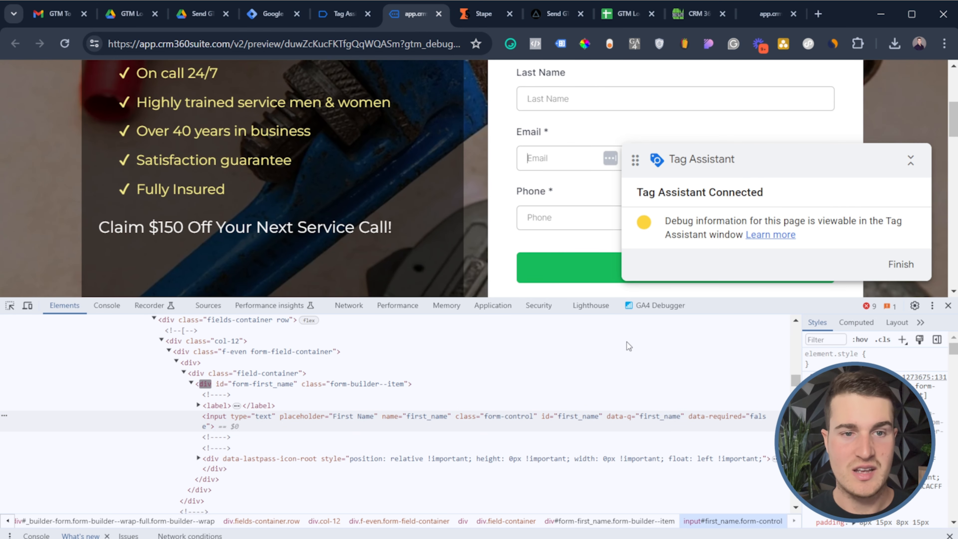
click(626, 502)
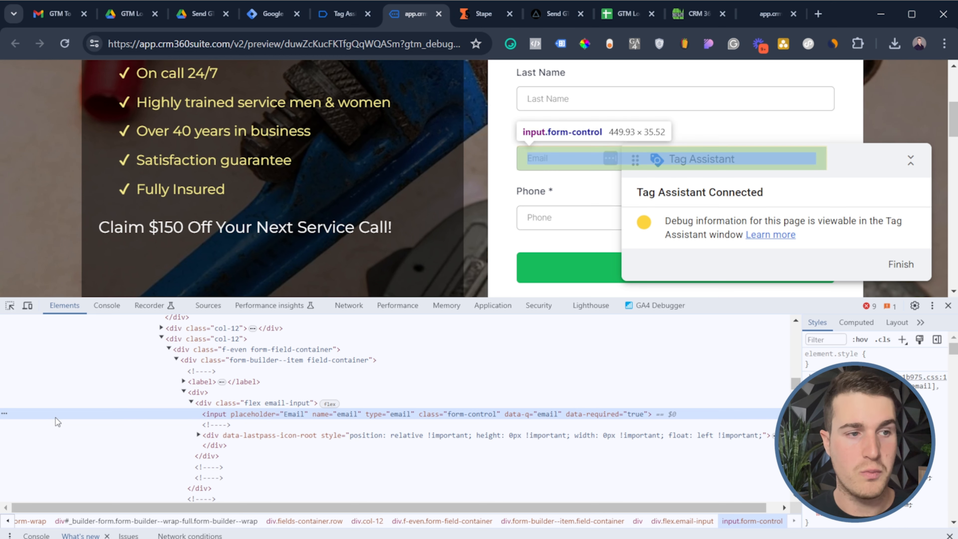
double_click(345, 414)
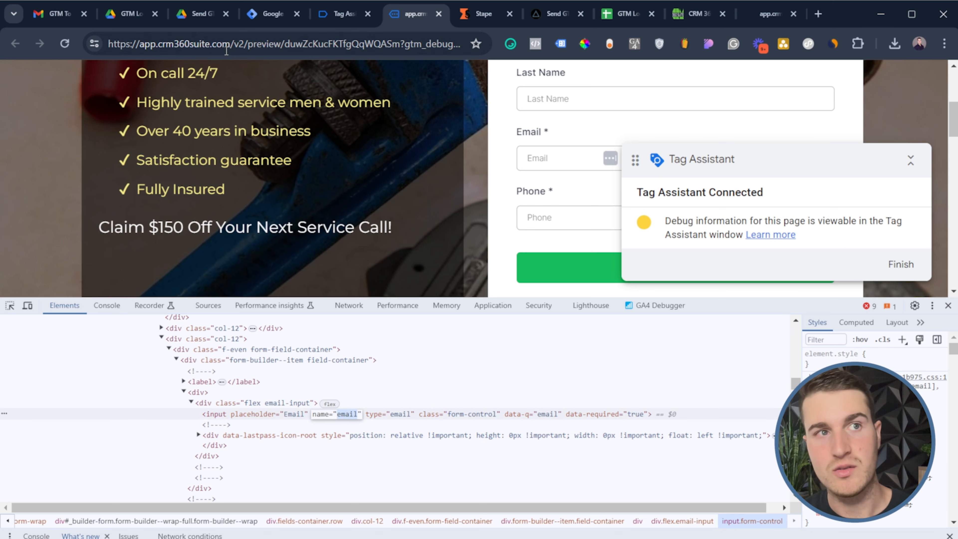
click(271, 13)
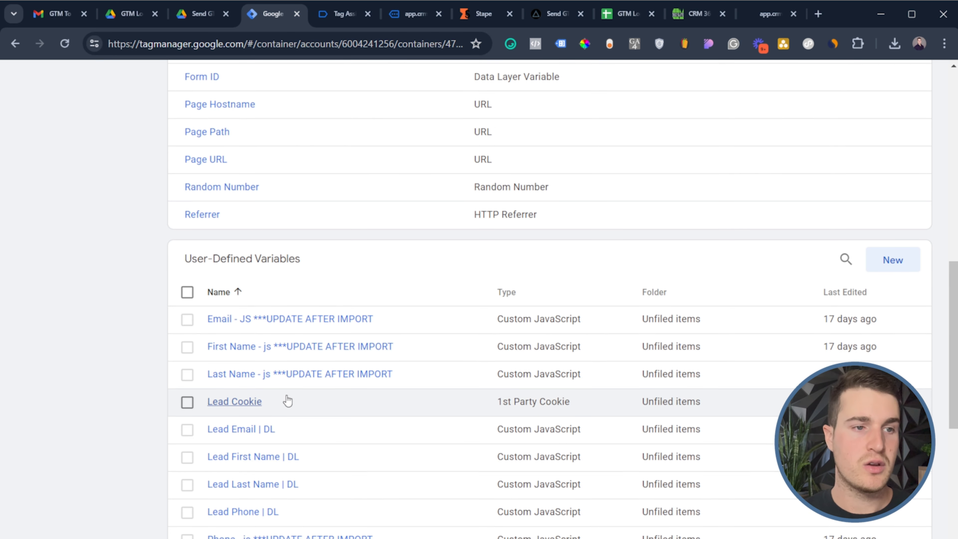
Review the Email - JS variable's code, then open the Server URL constant variable
scroll(284, 400, down, 2)
click(278, 250)
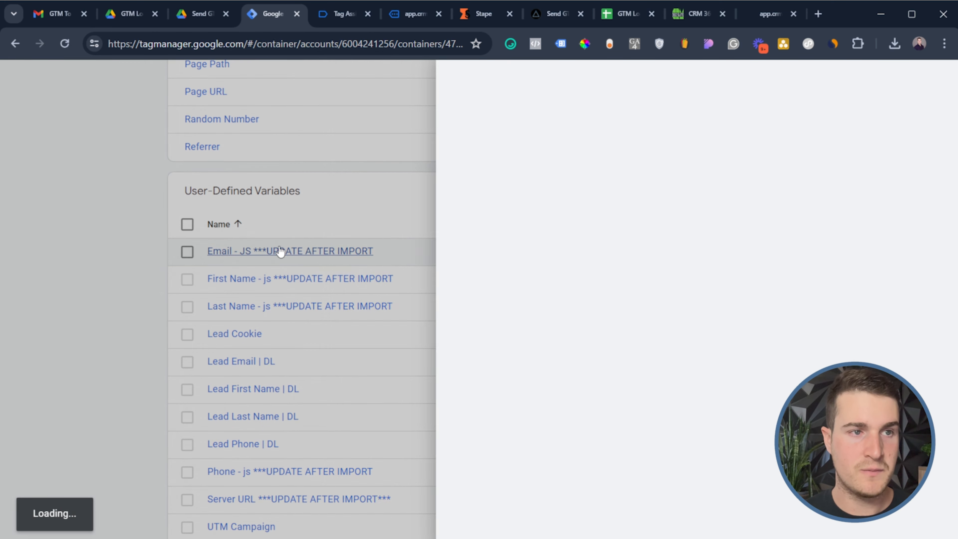
double_click(462, 332)
double_click(653, 331)
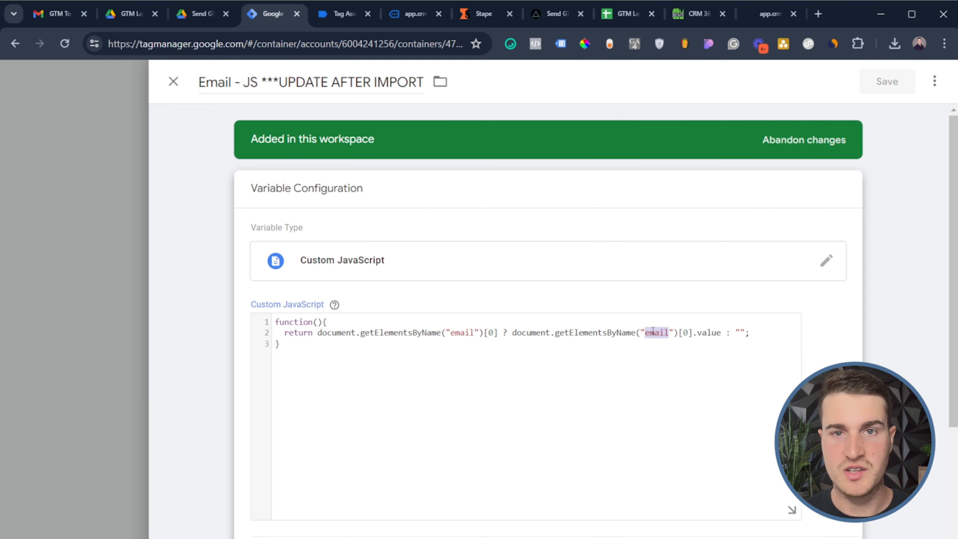
click(87, 374)
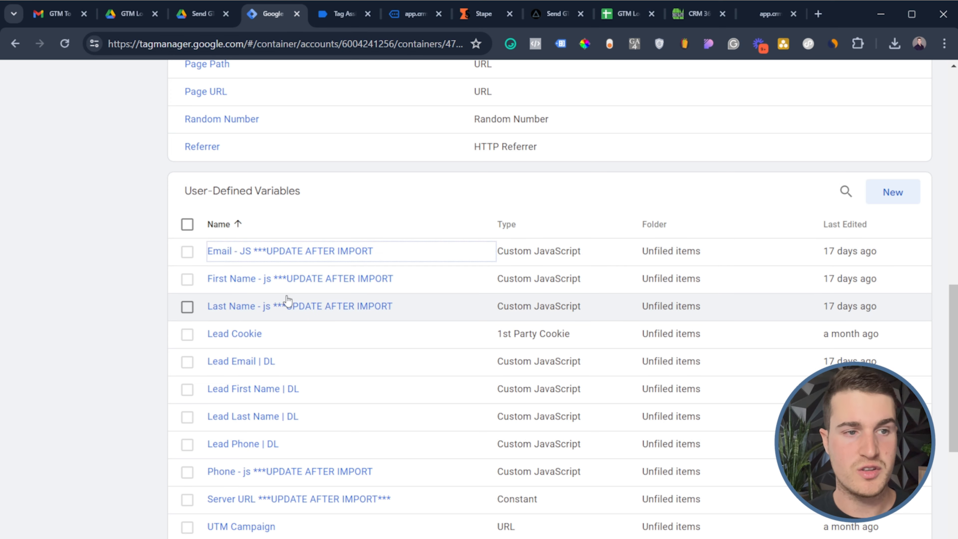
scroll(285, 304, down, 3)
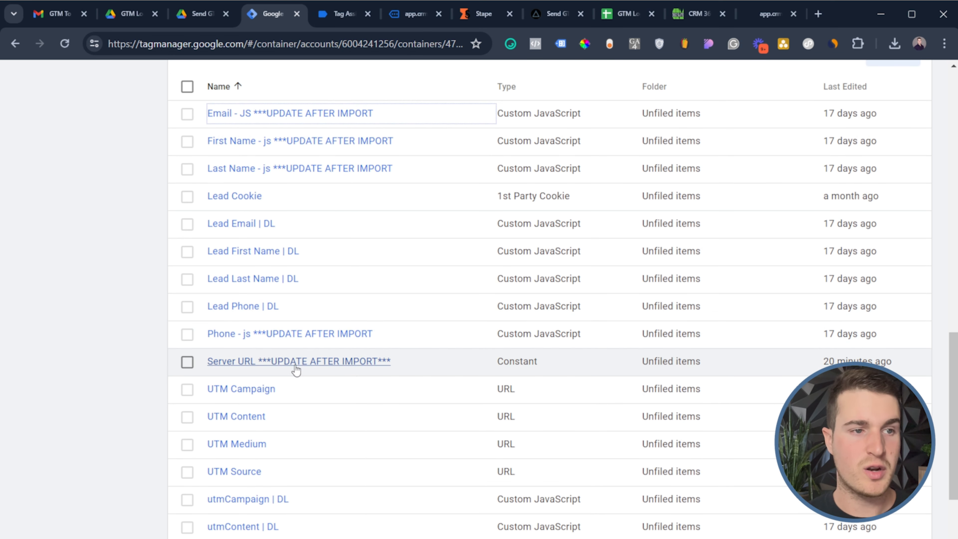
click(298, 365)
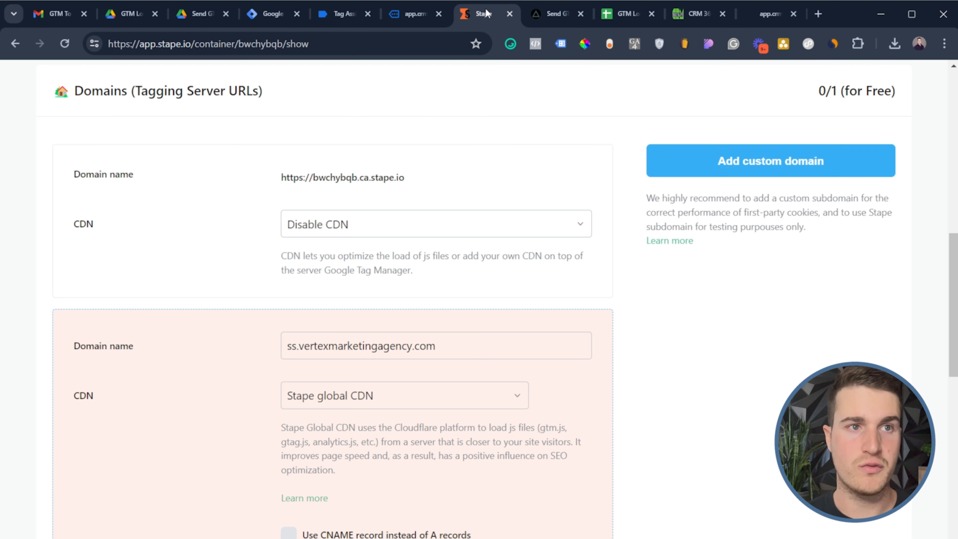
Copy the Stape tagging server URL and paste it into the Server URL constant's value
click(484, 14)
scroll(151, 194, up, 2)
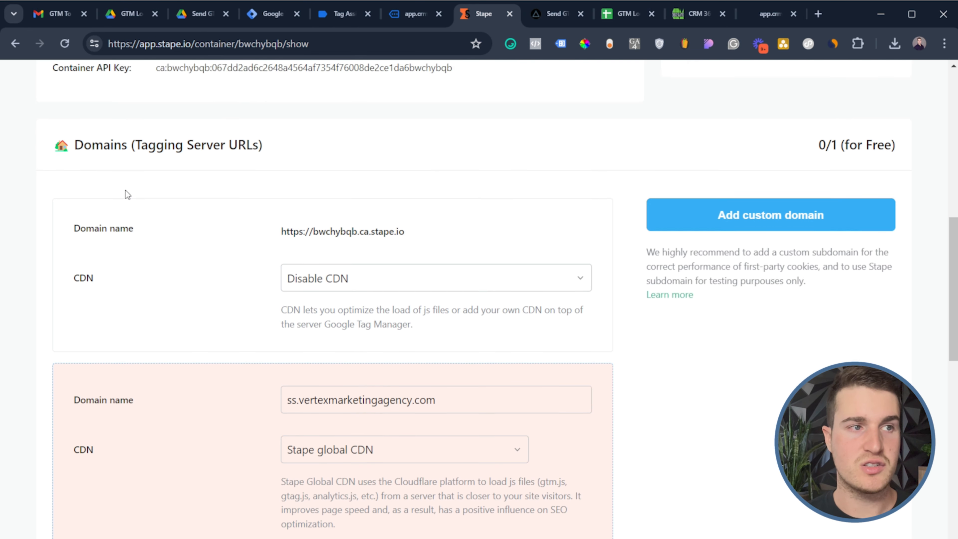
click(413, 178)
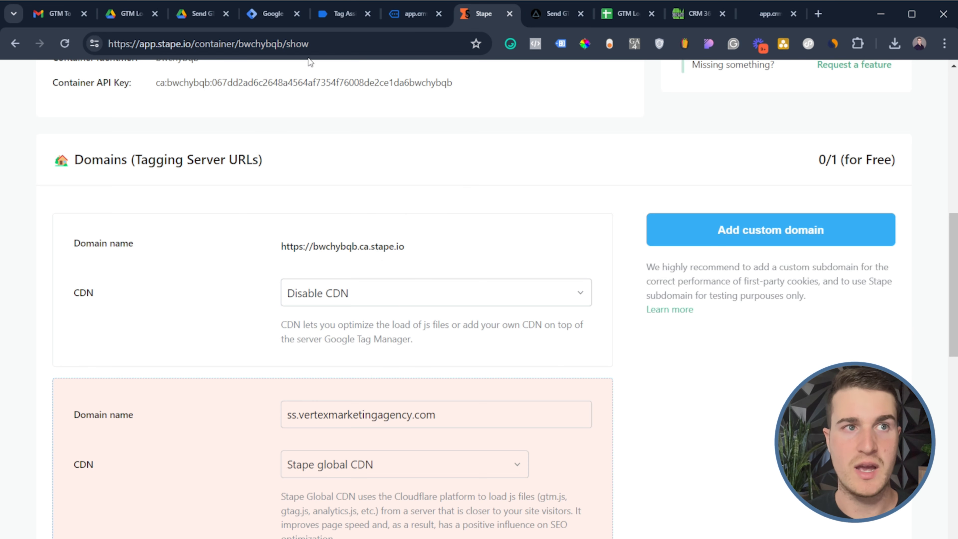
click(277, 15)
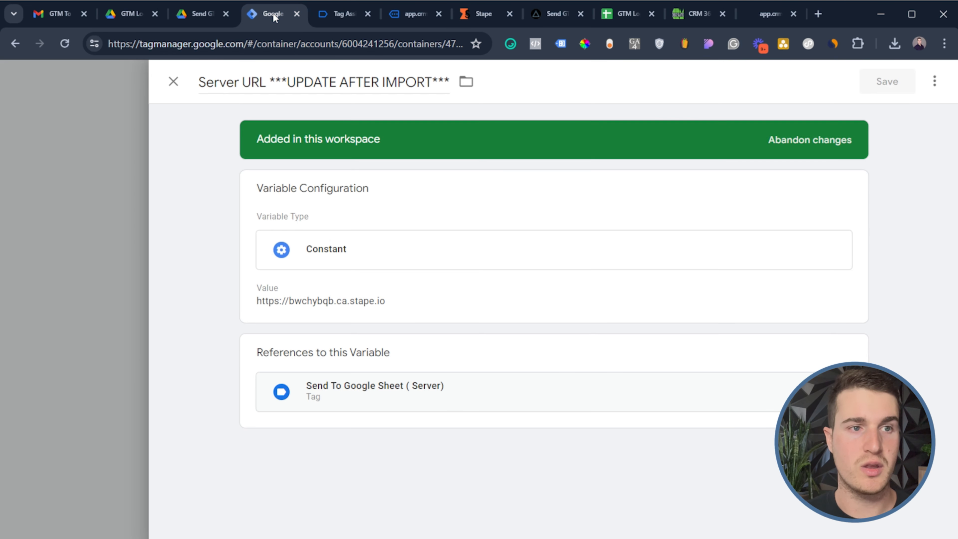
click(366, 312)
triple_click(341, 318)
key(ctrl+v)
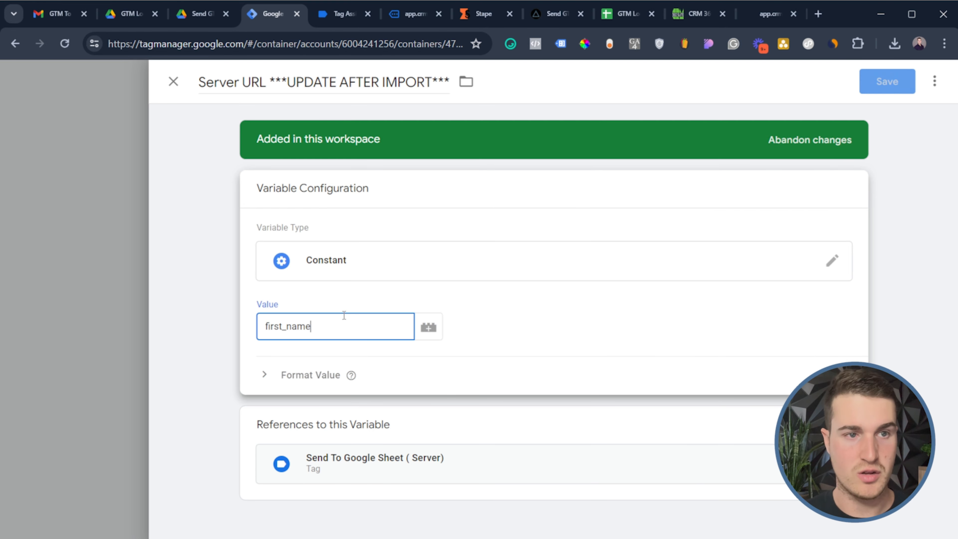
click(482, 16)
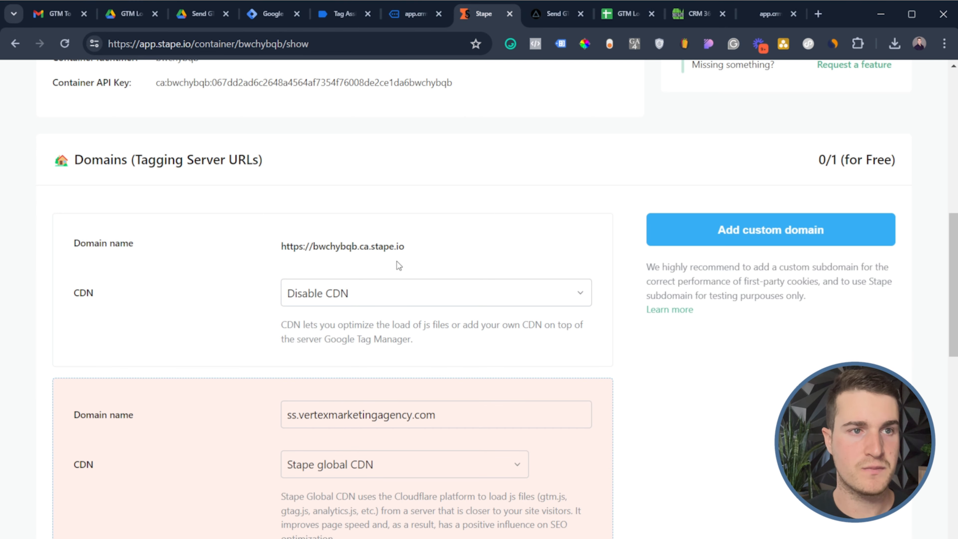
click(415, 251)
click(274, 14)
triple_click(353, 328)
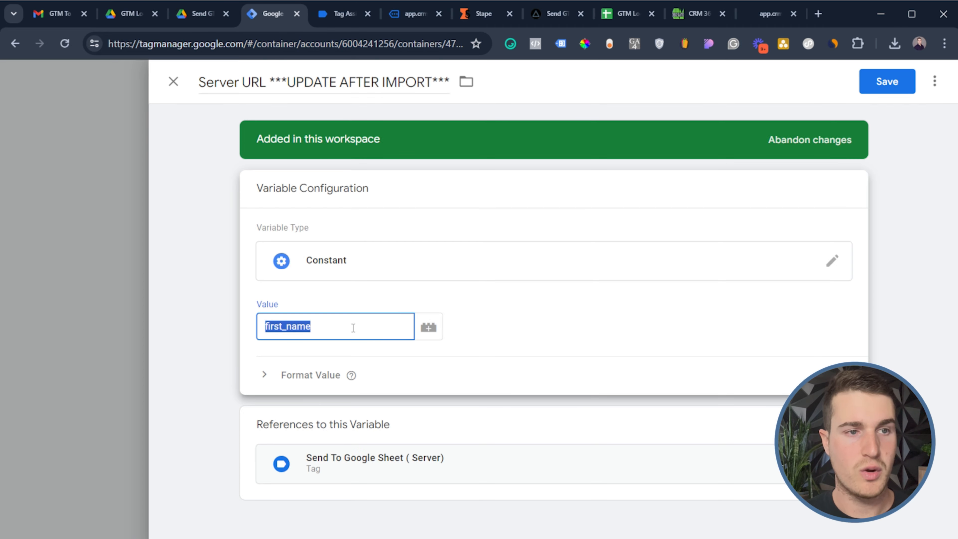
key(ctrl+v)
click(894, 78)
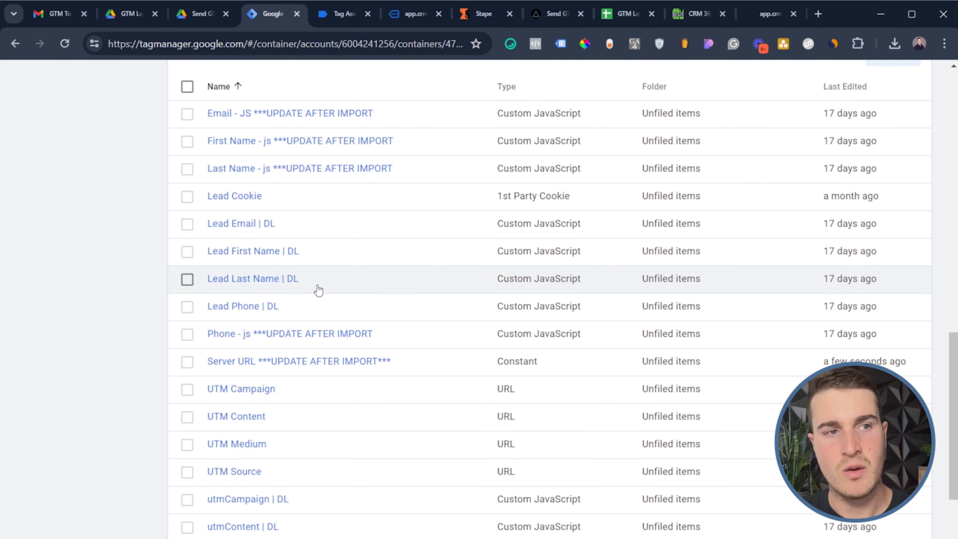
Review the Form Button Click trigger (Click Text equals Button), then return to the CRM preview page
scroll(316, 140, up, 2)
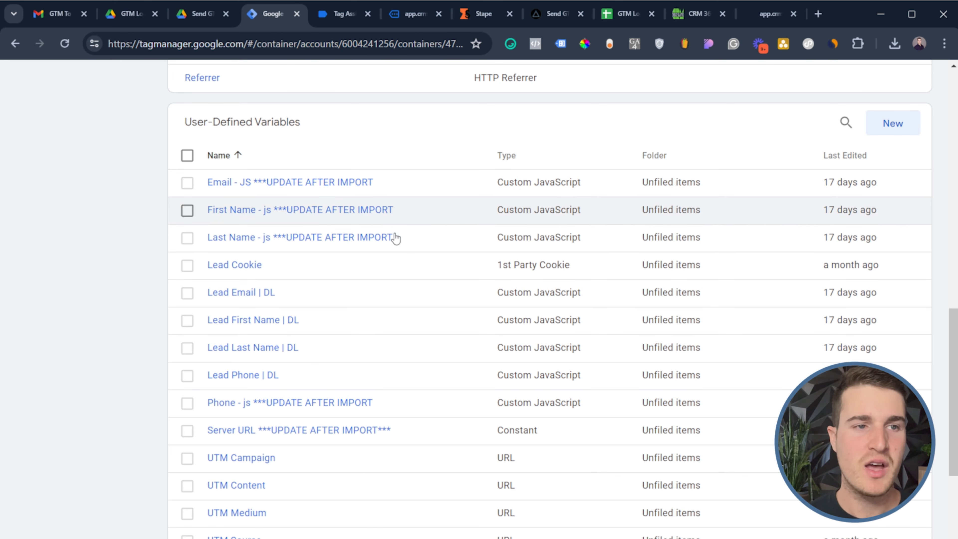
scroll(295, 288, up, 10)
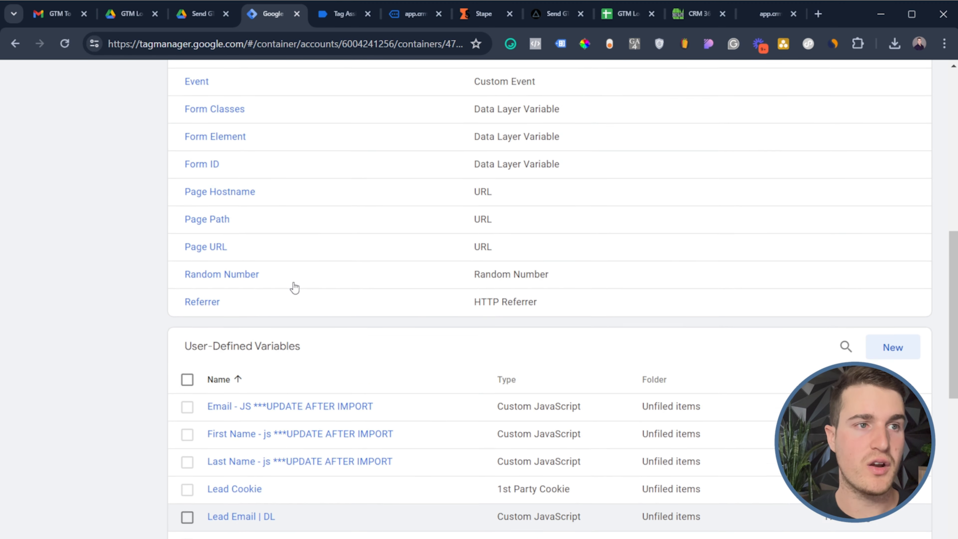
click(63, 114)
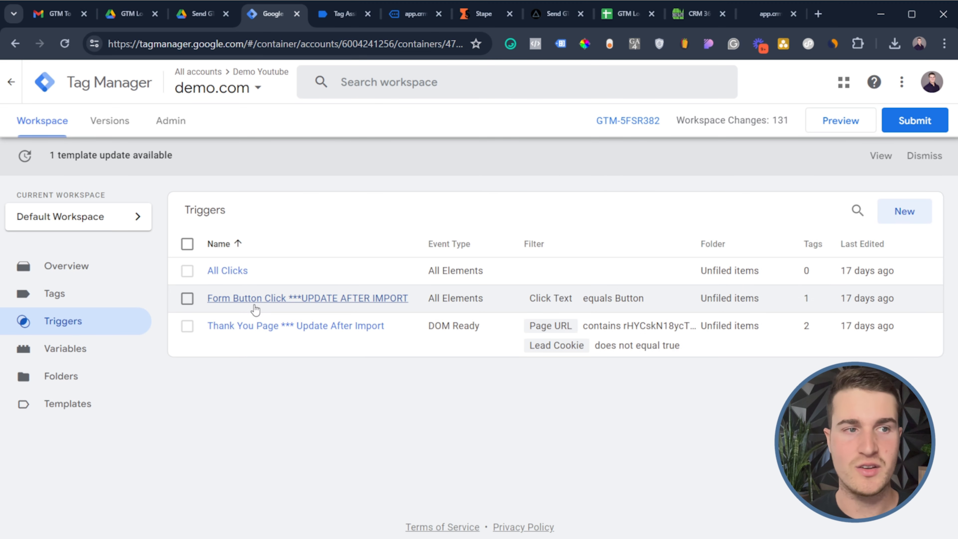
click(256, 300)
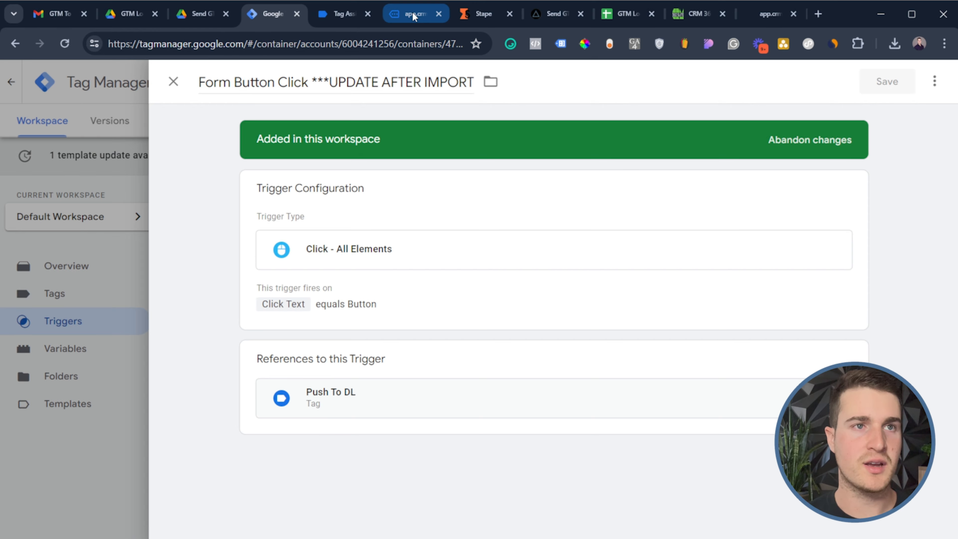
click(415, 13)
Dismiss the Tag Assistant connection notice and return to the CRM preview page
scroll(533, 173, down, 2)
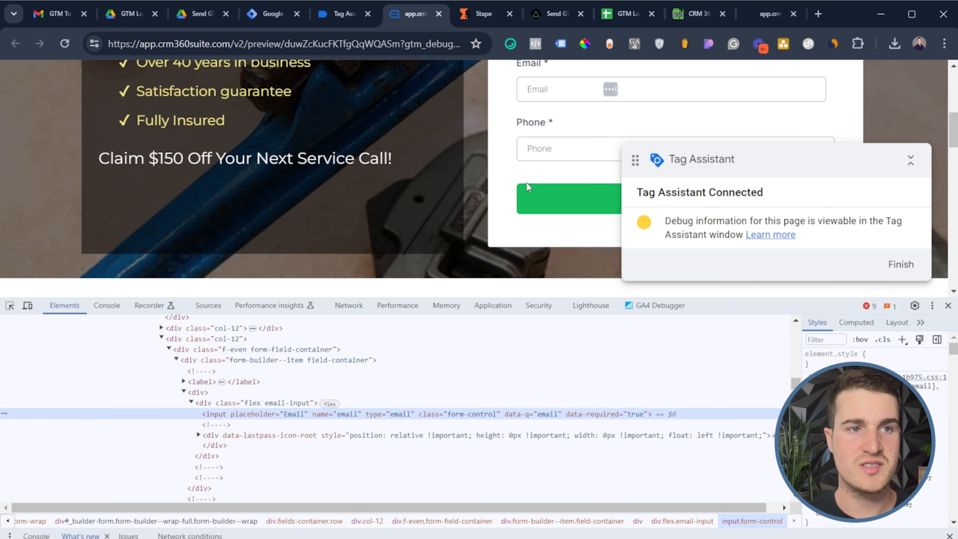
scroll(526, 182, up, 8)
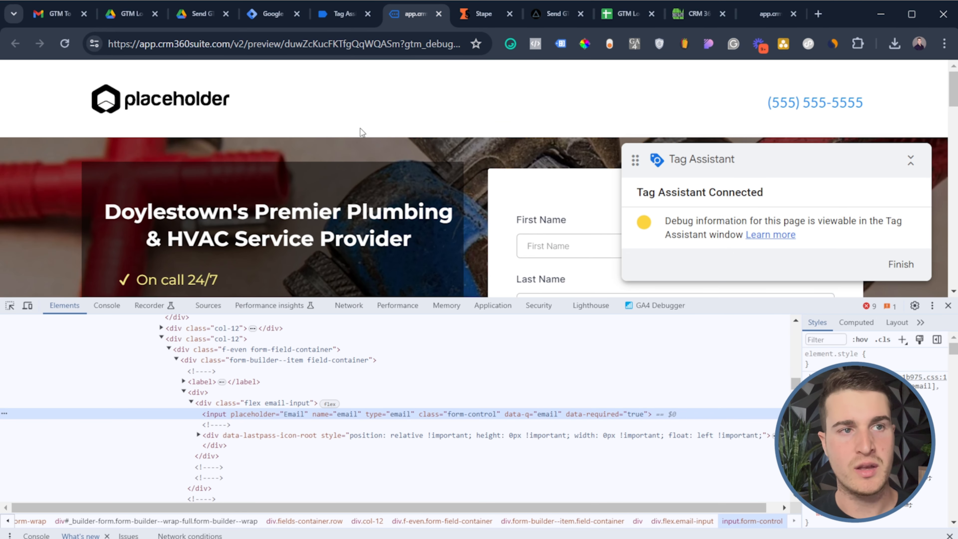
click(327, 150)
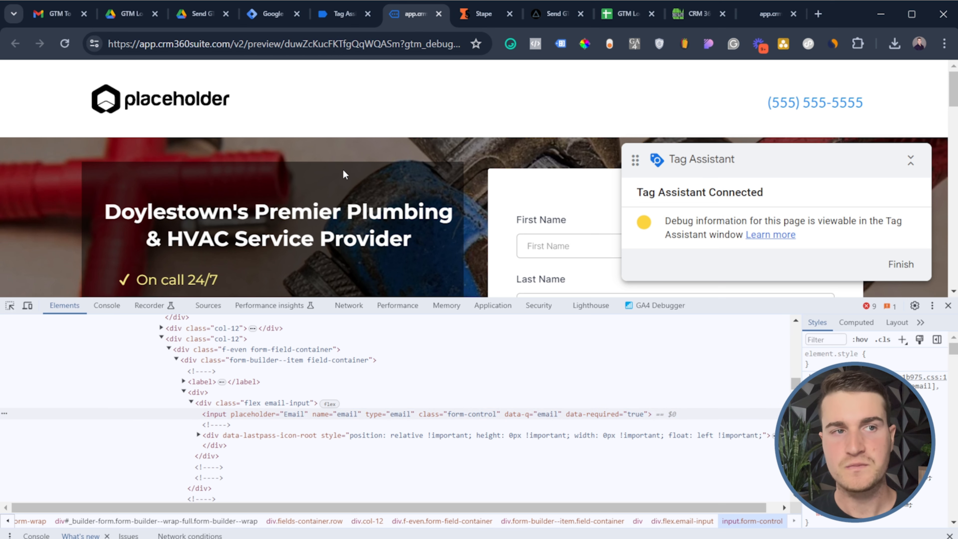
click(341, 14)
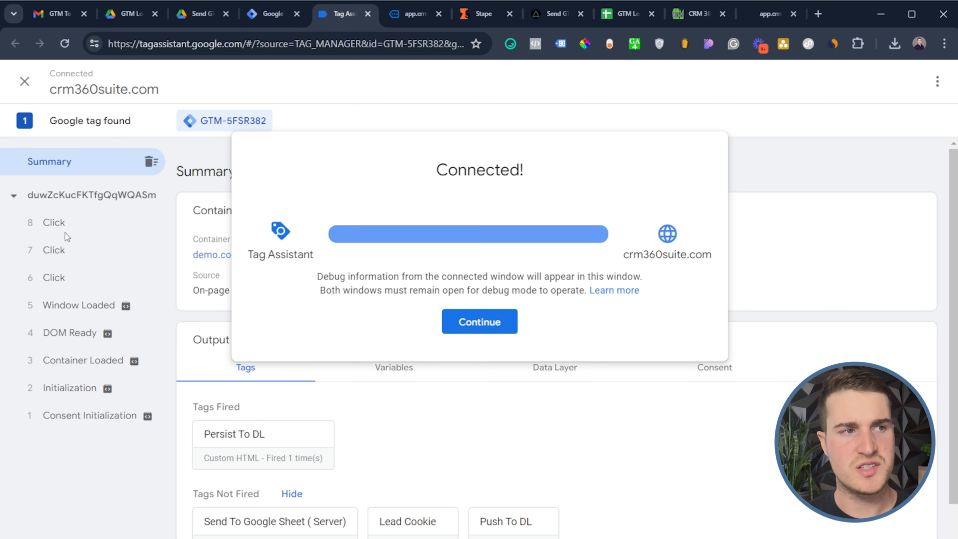
click(502, 323)
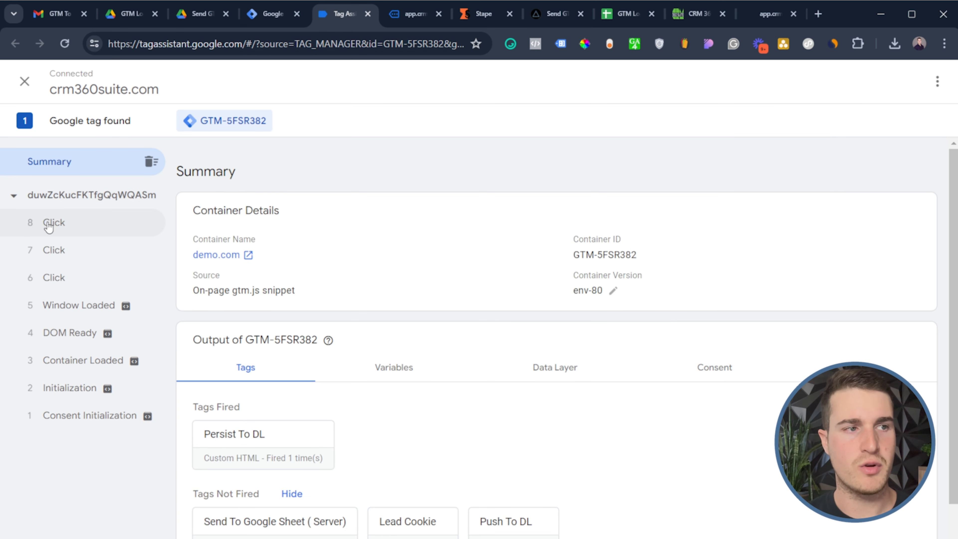
click(422, 19)
Submit the lead form with the green Button so Tag Assistant logs a leadToDL event
scroll(600, 170, down, 12)
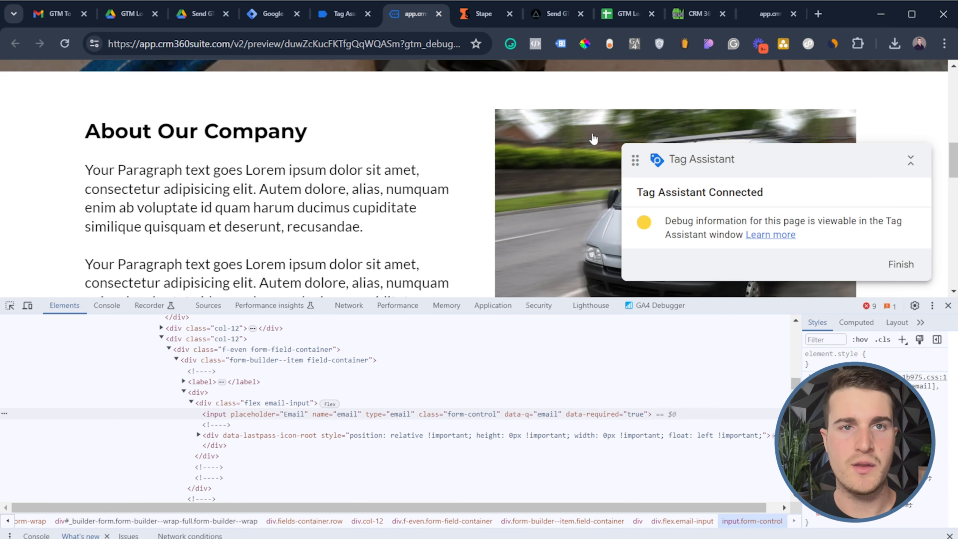
scroll(593, 159, up, 4)
scroll(582, 108, down, 2)
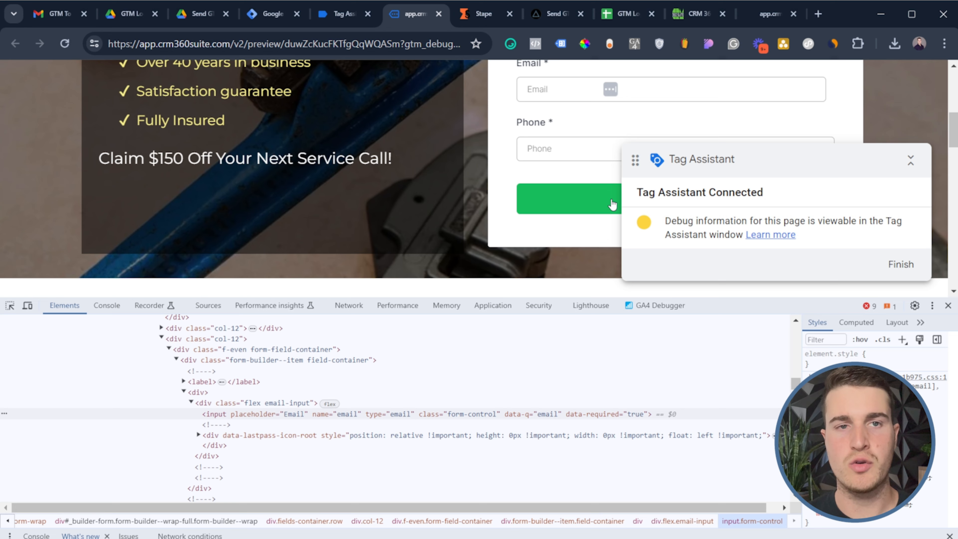
scroll(576, 173, down, 5)
scroll(606, 150, up, 3)
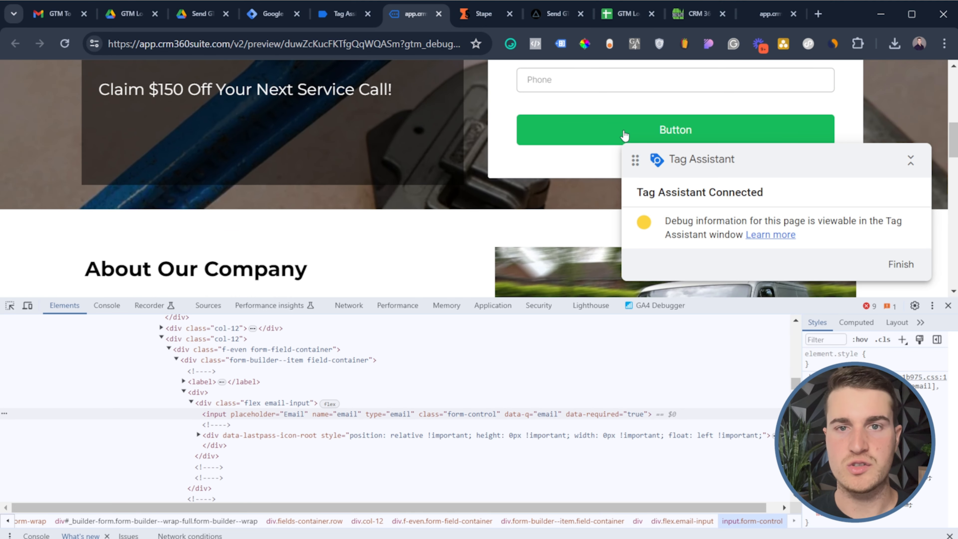
click(646, 132)
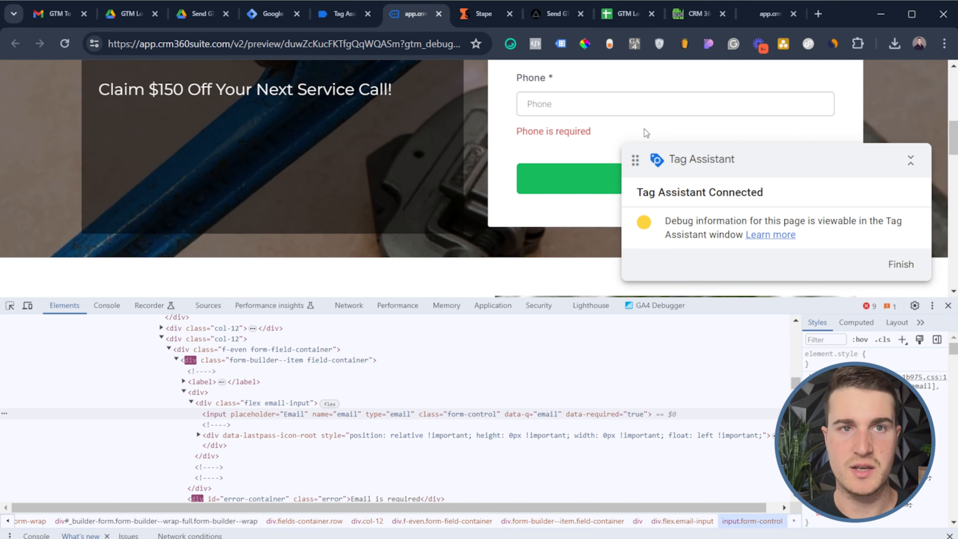
click(350, 12)
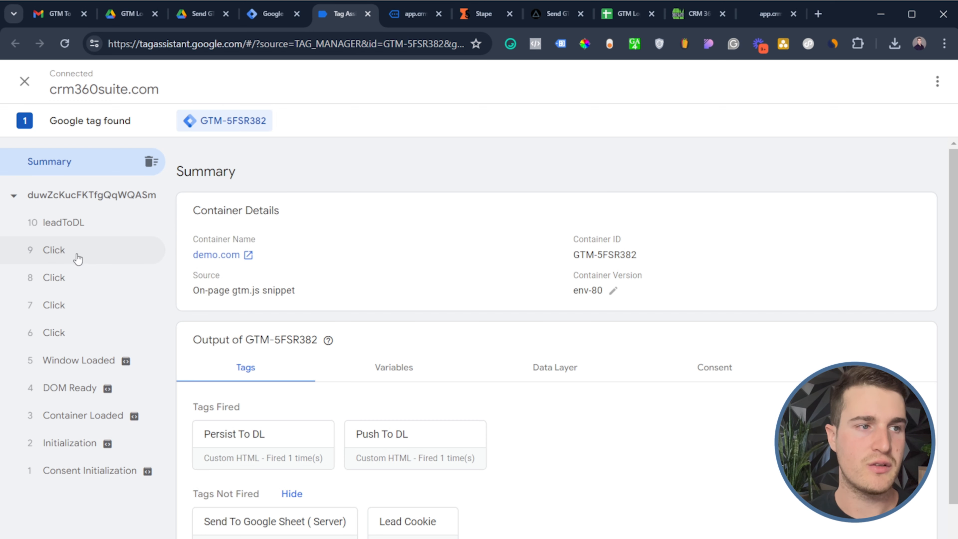
Check the Click event's variables, confirming Click Text is 'Button'
click(41, 255)
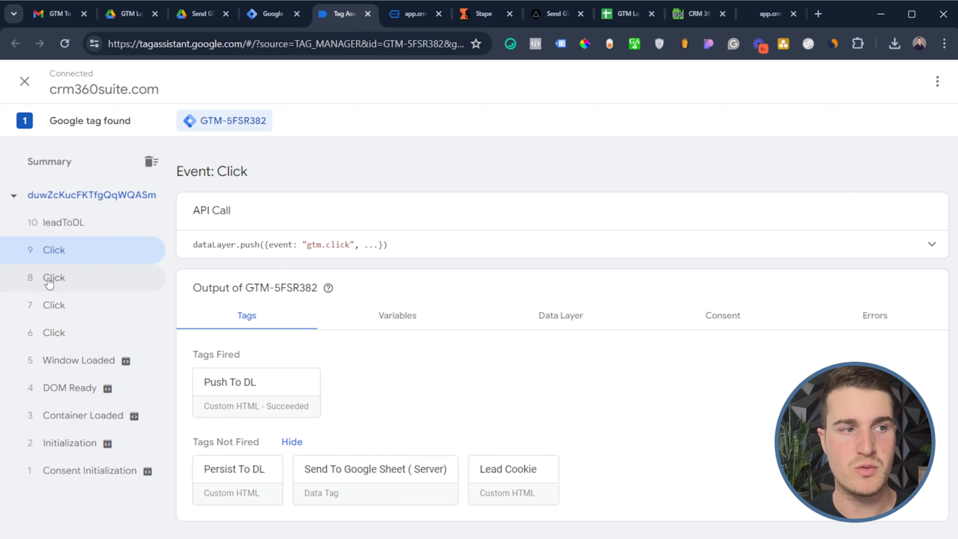
click(380, 318)
scroll(392, 317, down, 5)
scroll(397, 316, down, 2)
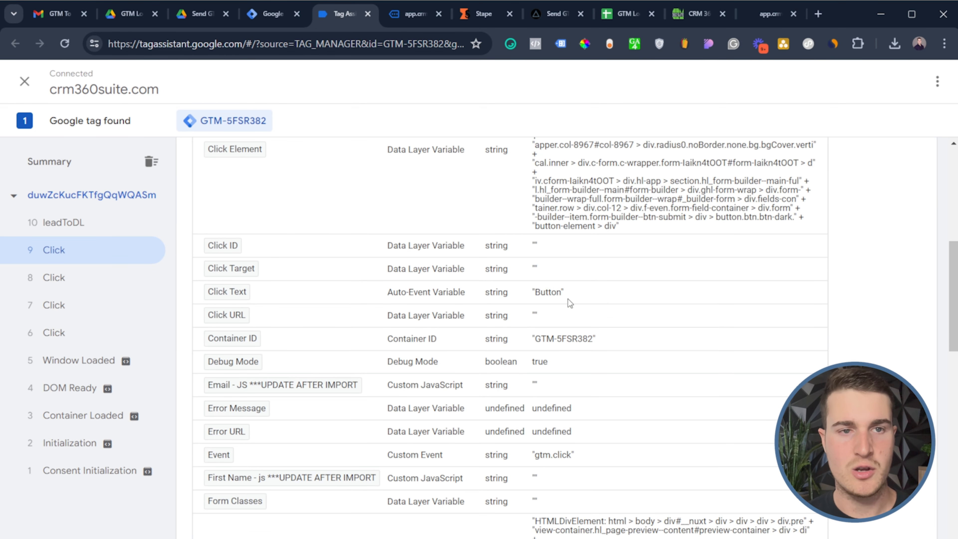
drag(566, 296, 539, 301)
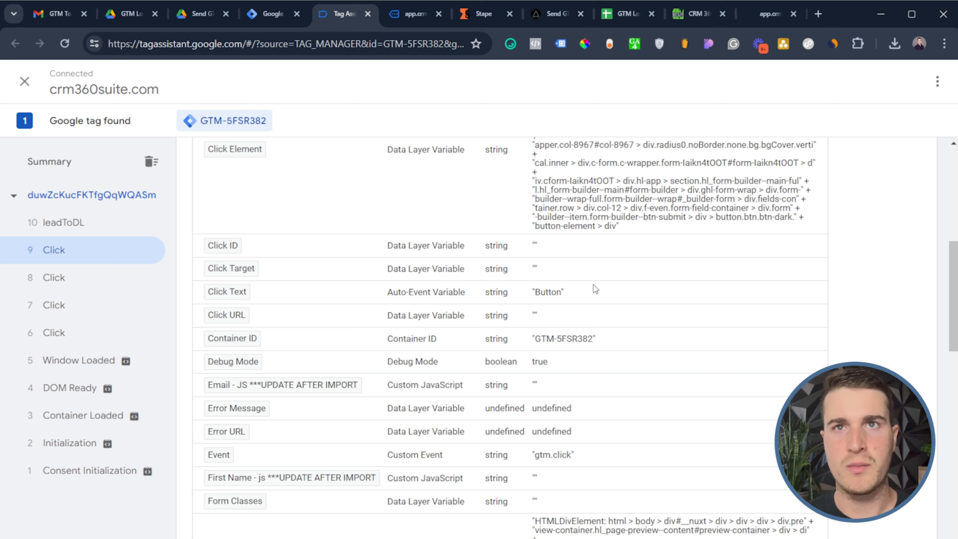
Verify the leadToDL event's variables carry the captured lead email and details, then return to the trigger
click(103, 226)
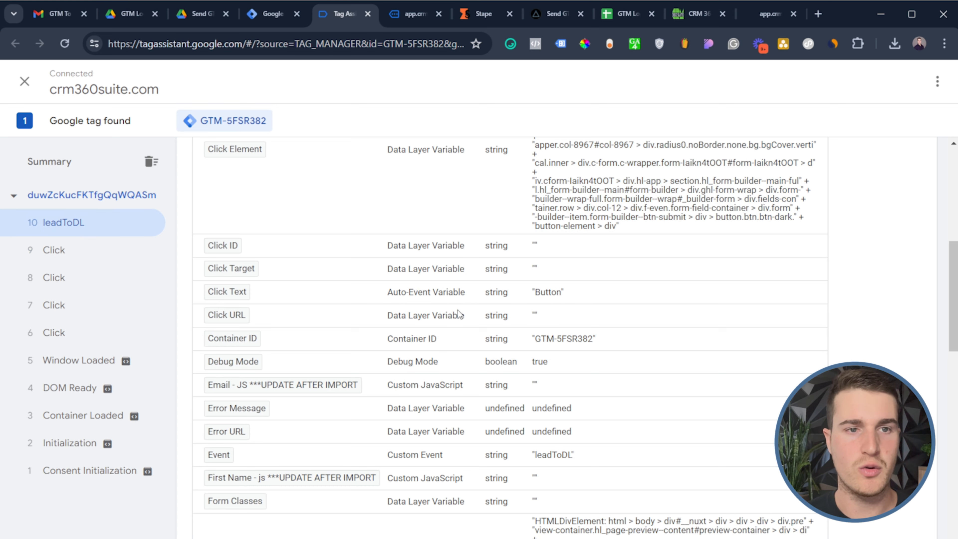
scroll(509, 389, down, 15)
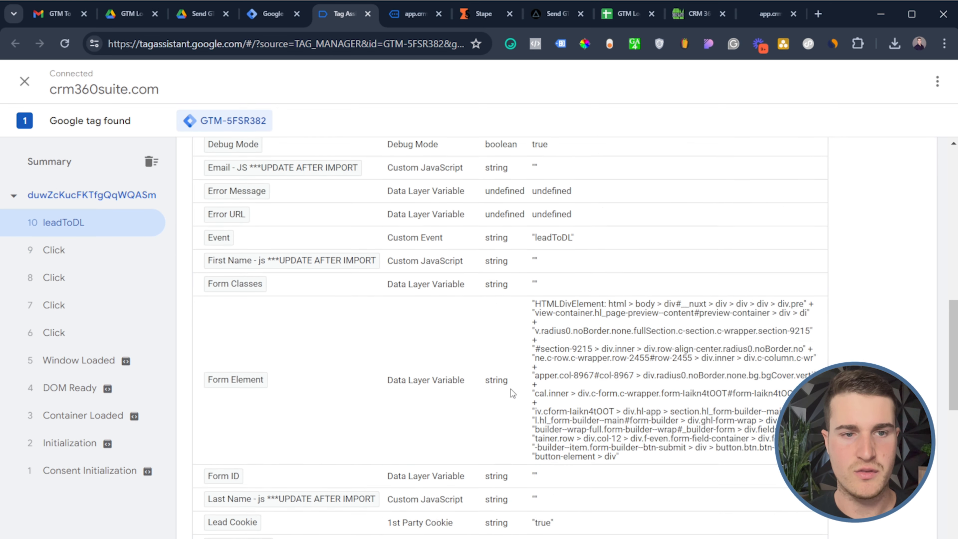
scroll(657, 347, down, 5)
drag(528, 281, 535, 330)
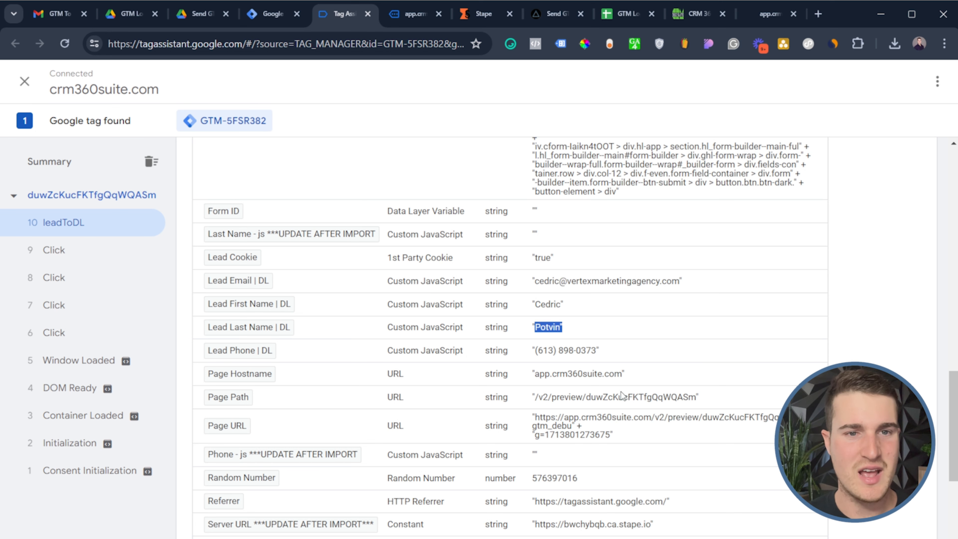
drag(604, 367, 574, 352)
click(603, 349)
scroll(612, 310, up, 10)
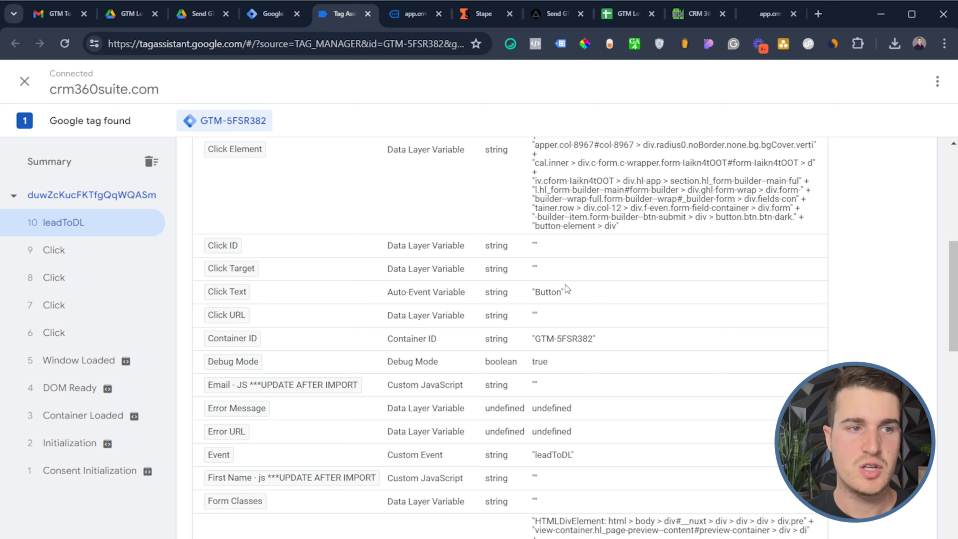
drag(564, 291, 536, 297)
click(537, 296)
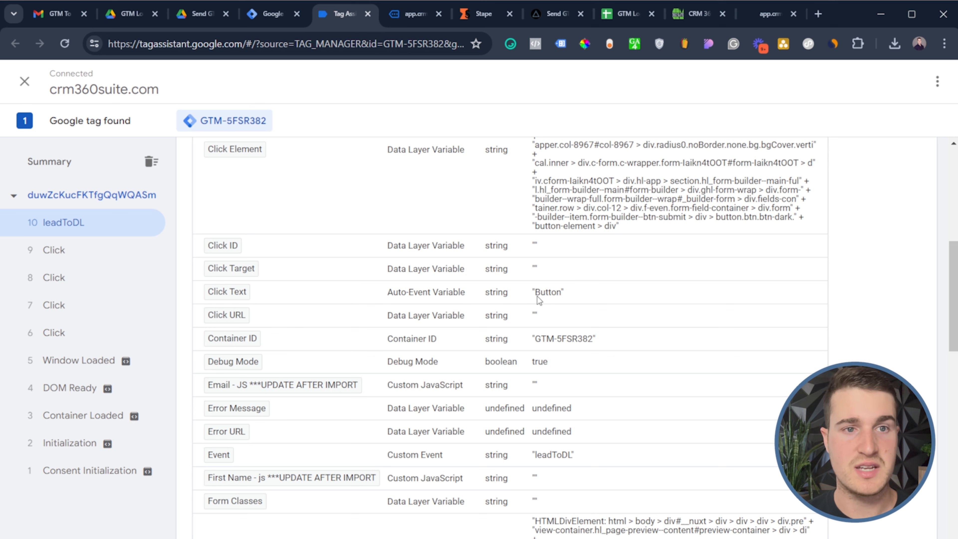
click(259, 23)
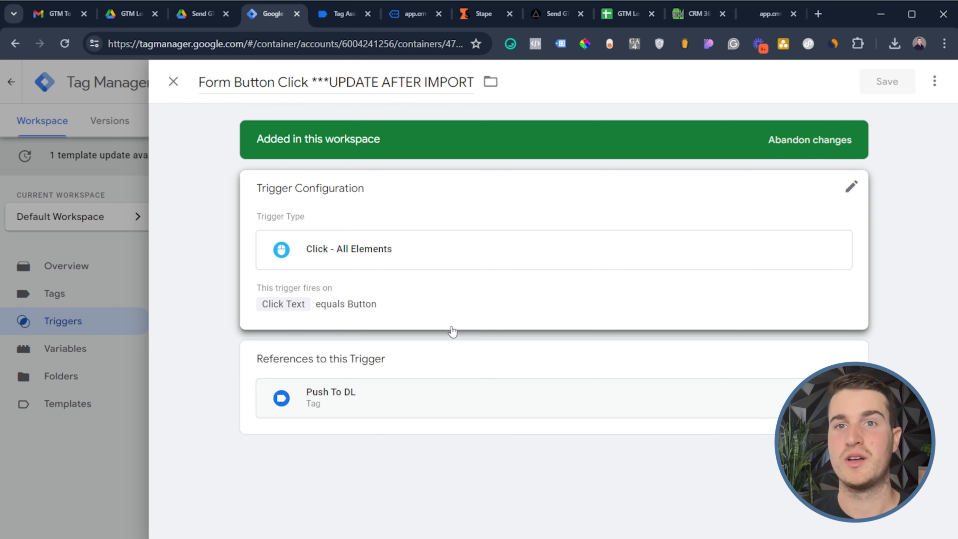
Compare the Form Button Click condition with the site's 'Button' text, then open the Thank You Page trigger
click(454, 311)
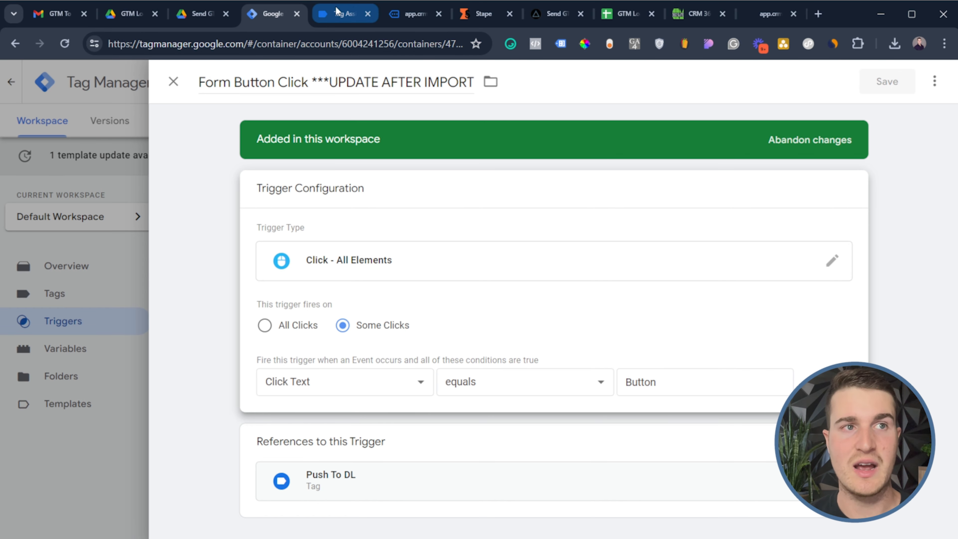
click(340, 13)
click(413, 4)
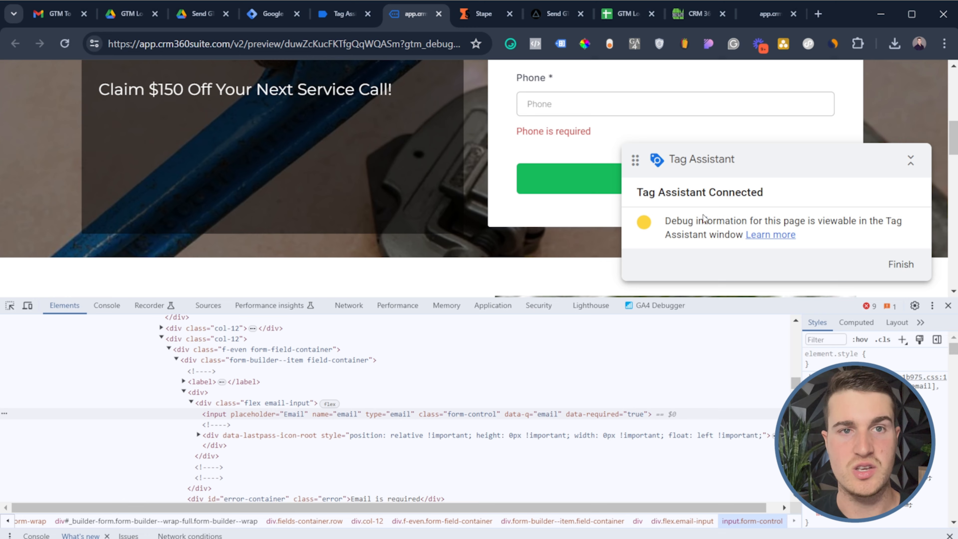
scroll(513, 118, down, 3)
scroll(683, 122, up, 2)
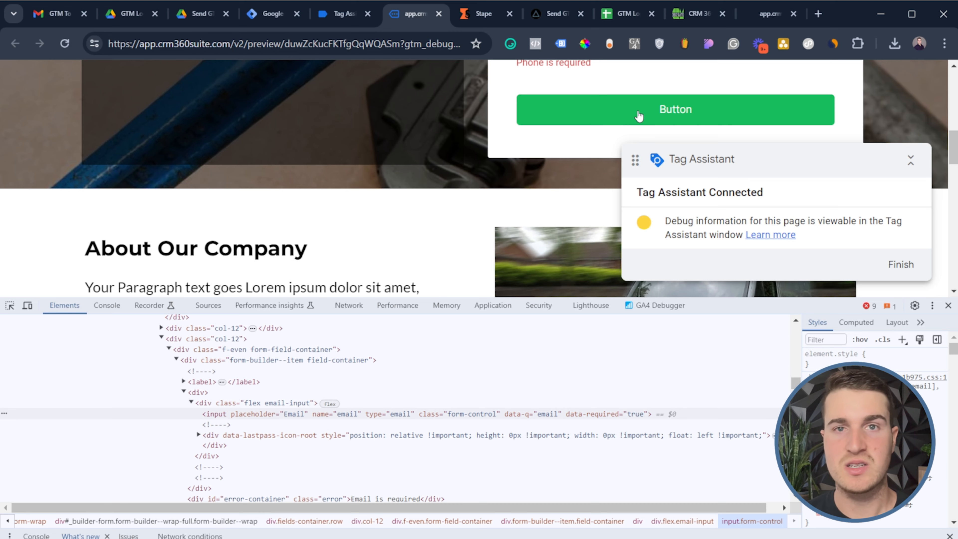
click(268, 19)
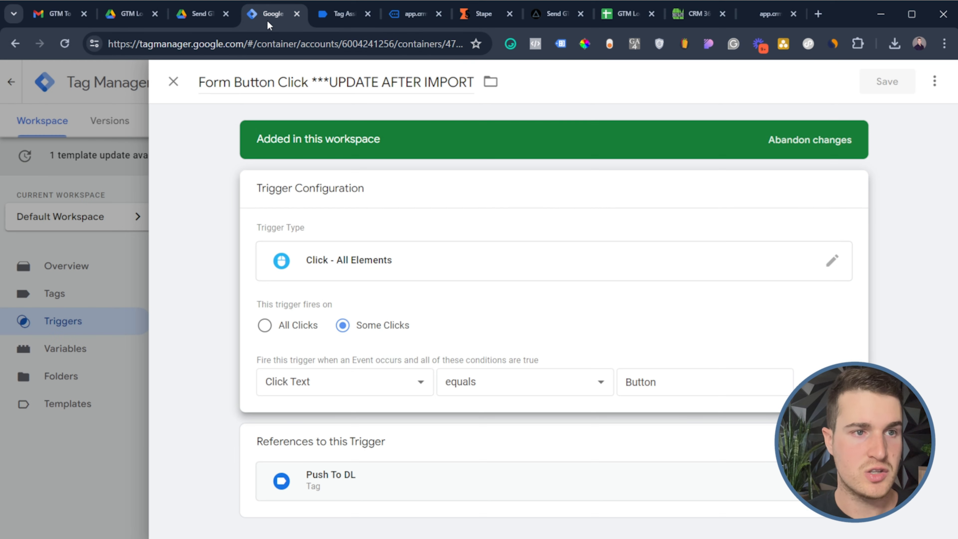
click(106, 313)
click(266, 331)
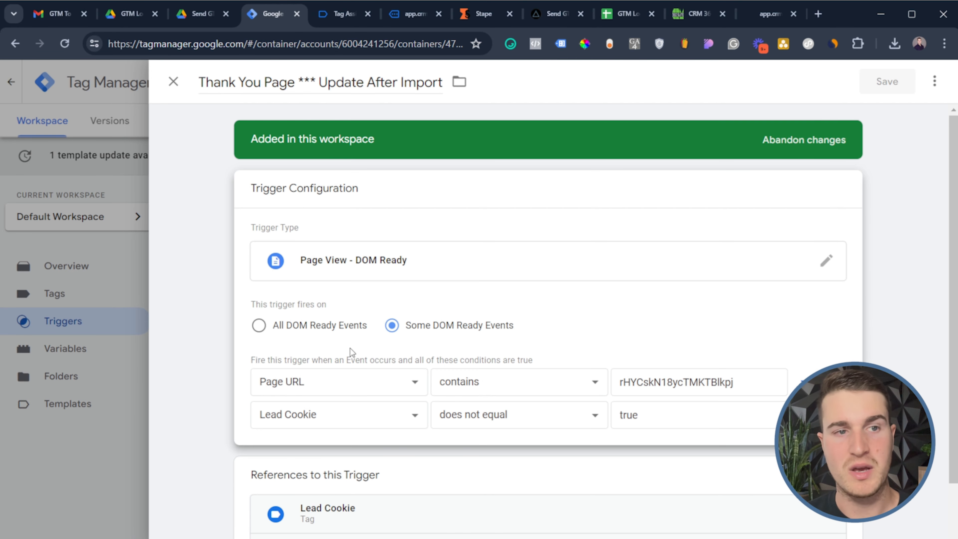
Copy the full thank-you page preview URL from the CRM funnel's Thank You Page step
double_click(686, 382)
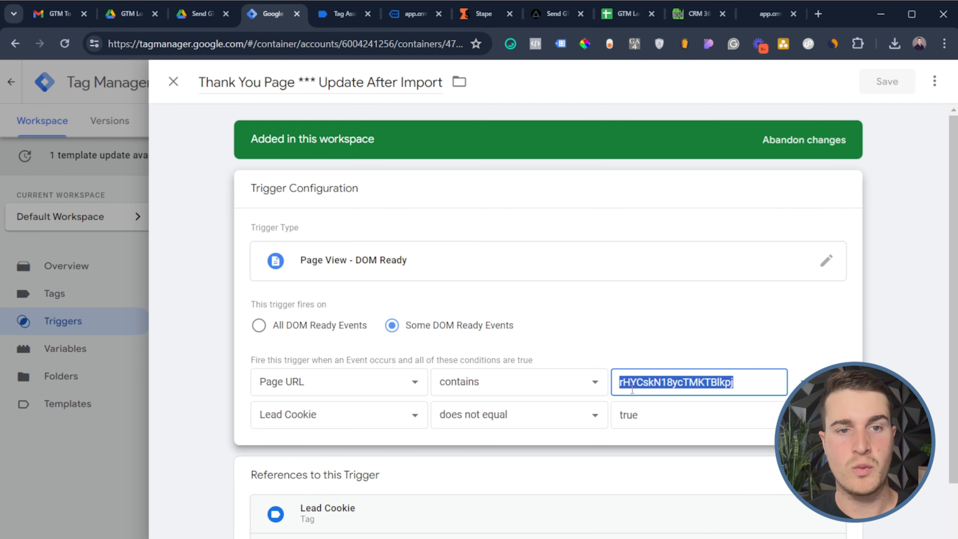
click(641, 397)
double_click(719, 382)
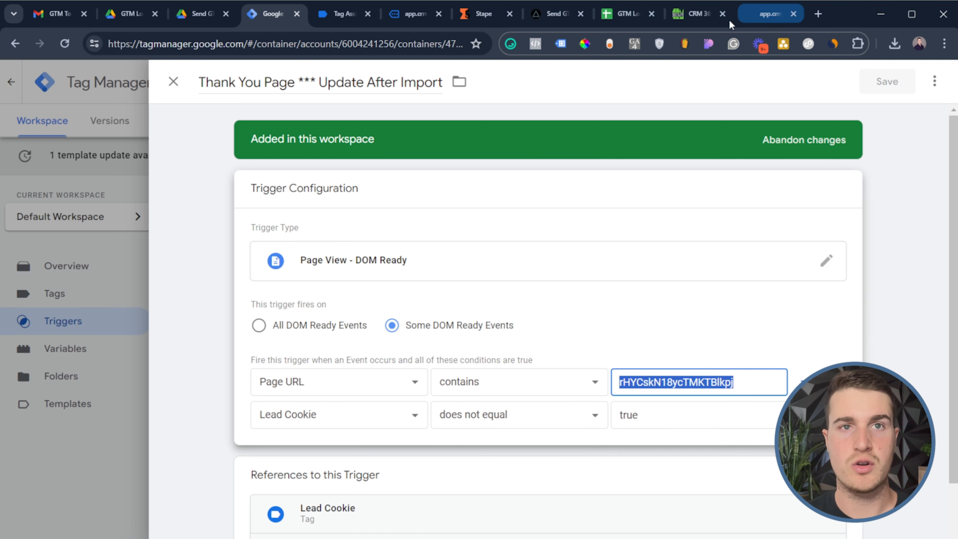
click(689, 17)
scroll(259, 238, up, 2)
click(259, 239)
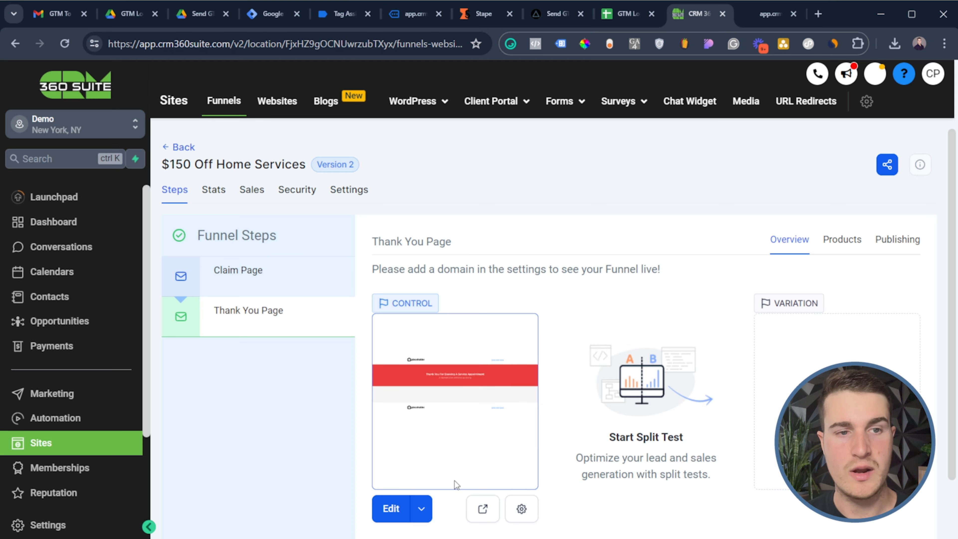
click(483, 514)
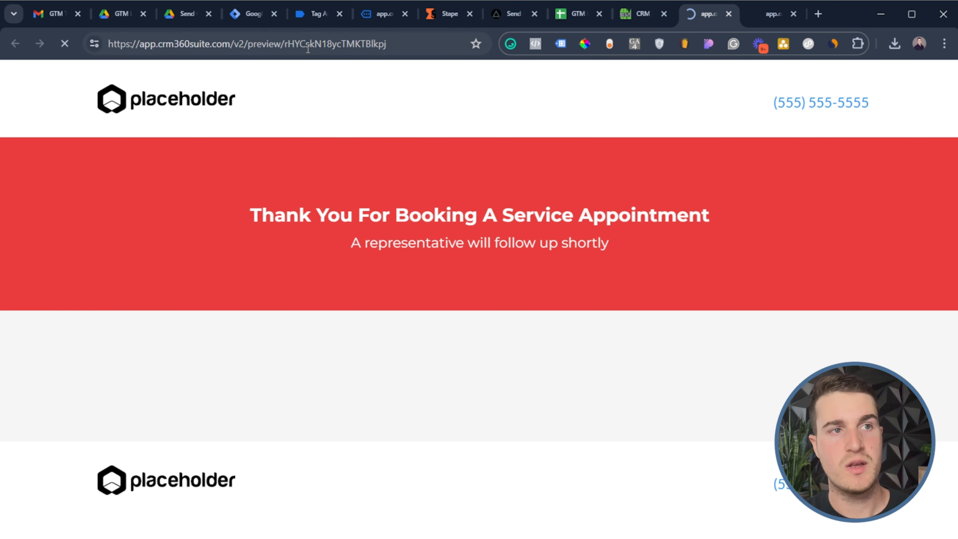
double_click(307, 46)
triple_click(307, 48)
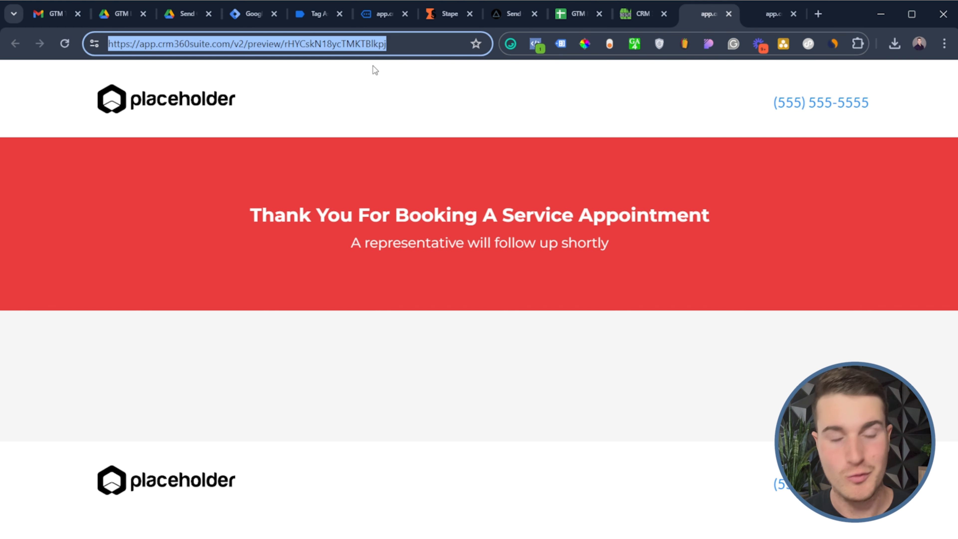
Paste the full URL into the Page URL 'contains' condition and save the trigger
click(250, 13)
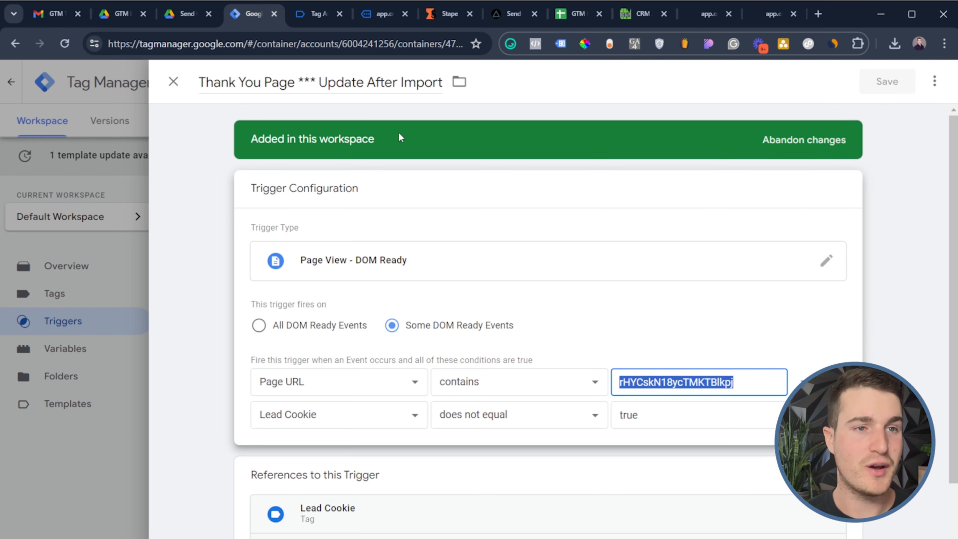
key(ctrl+v)
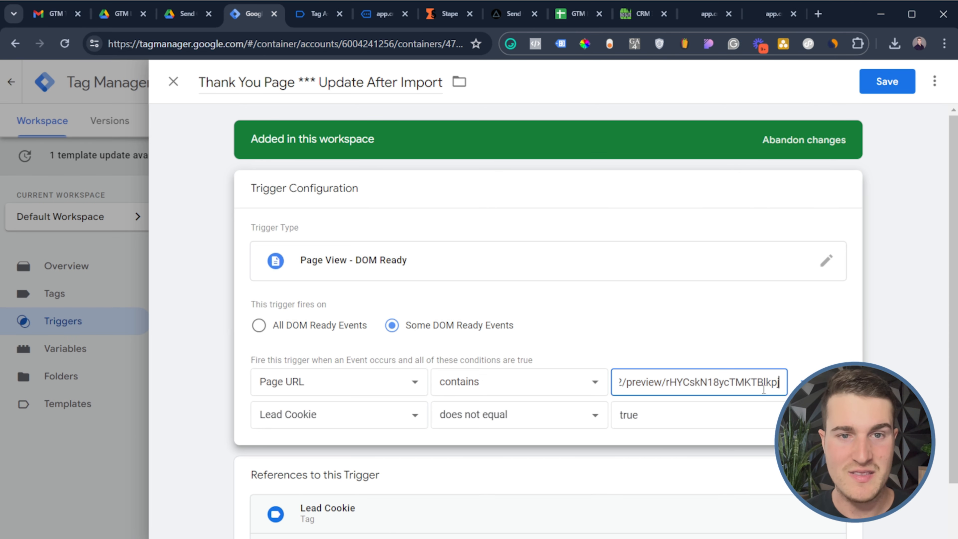
triple_click(678, 383)
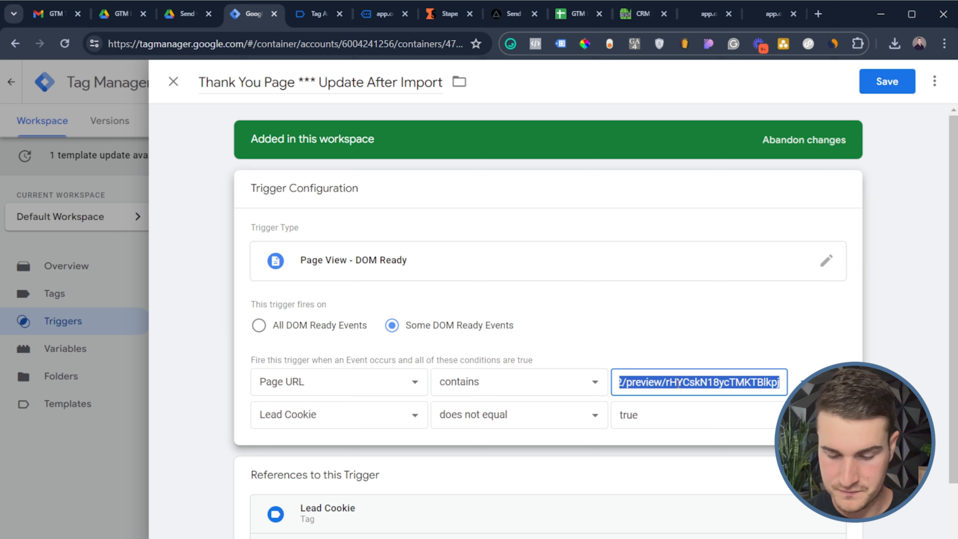
click(875, 84)
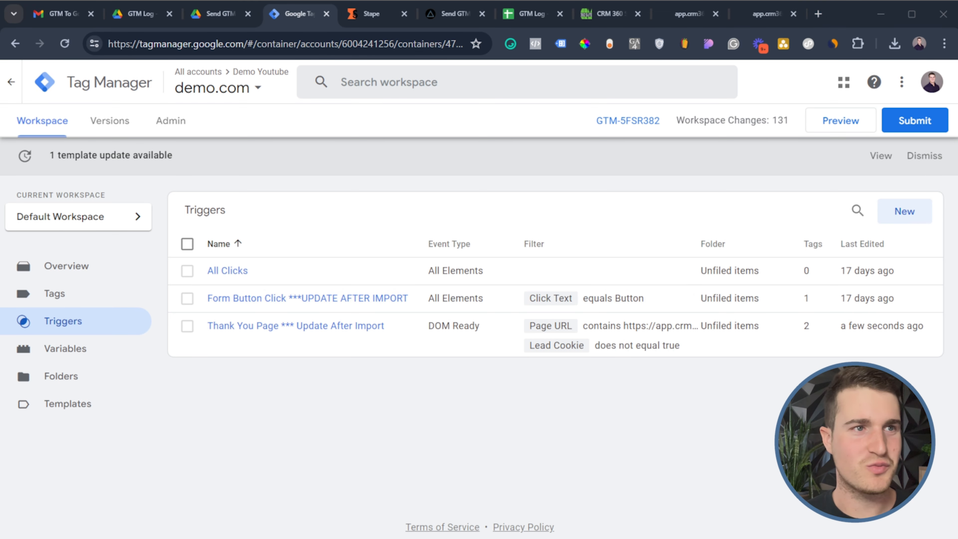
Open the SS Demo 2 server container in a duplicate tab and start its preview
click(217, 87)
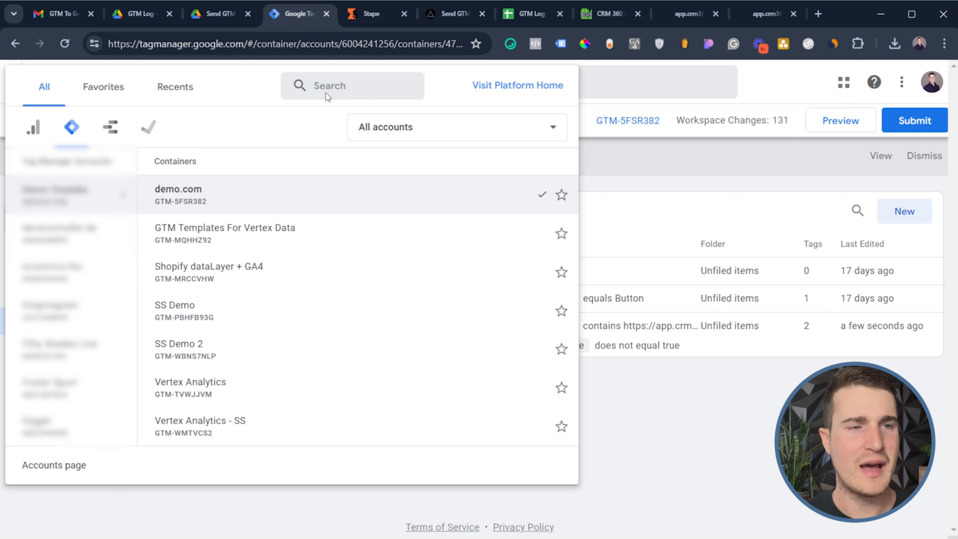
key(alt+d)
key(alt+Return)
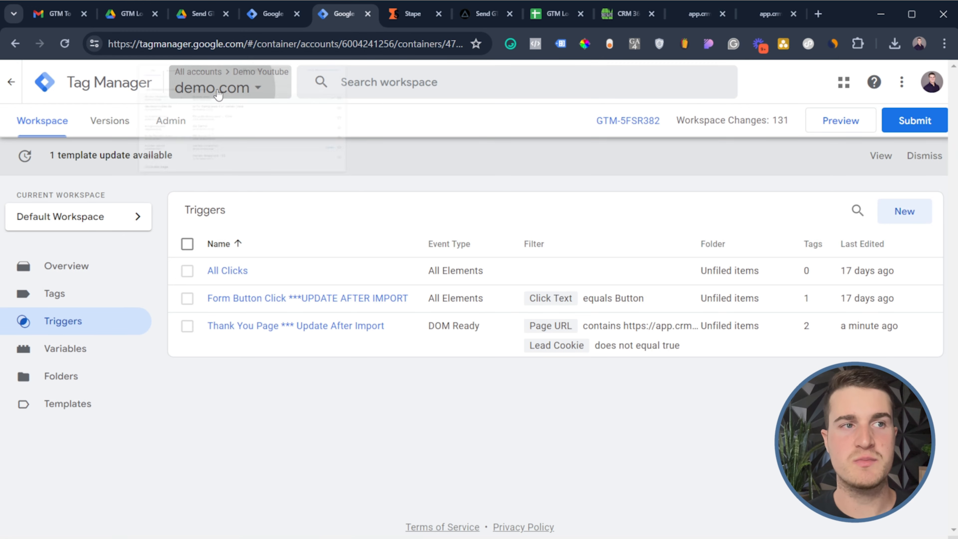
click(213, 89)
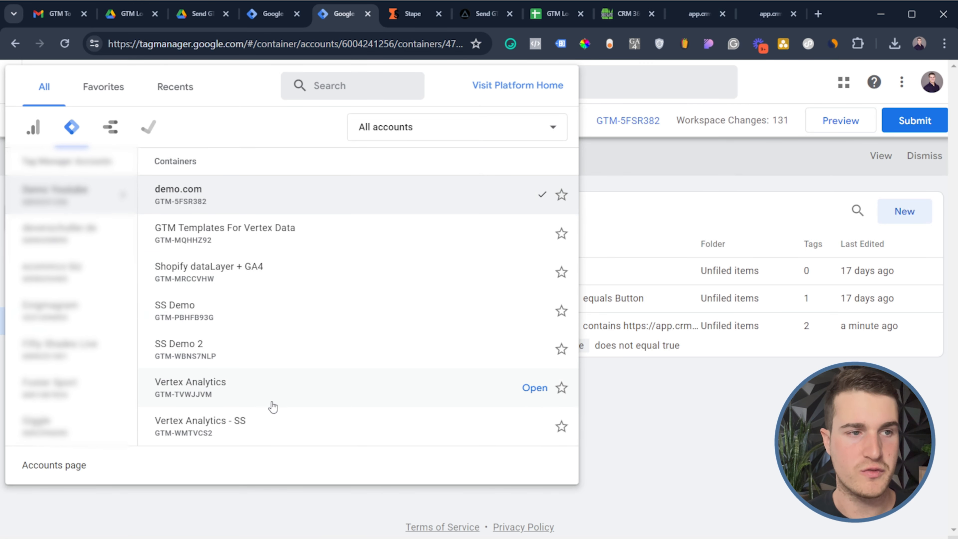
click(254, 364)
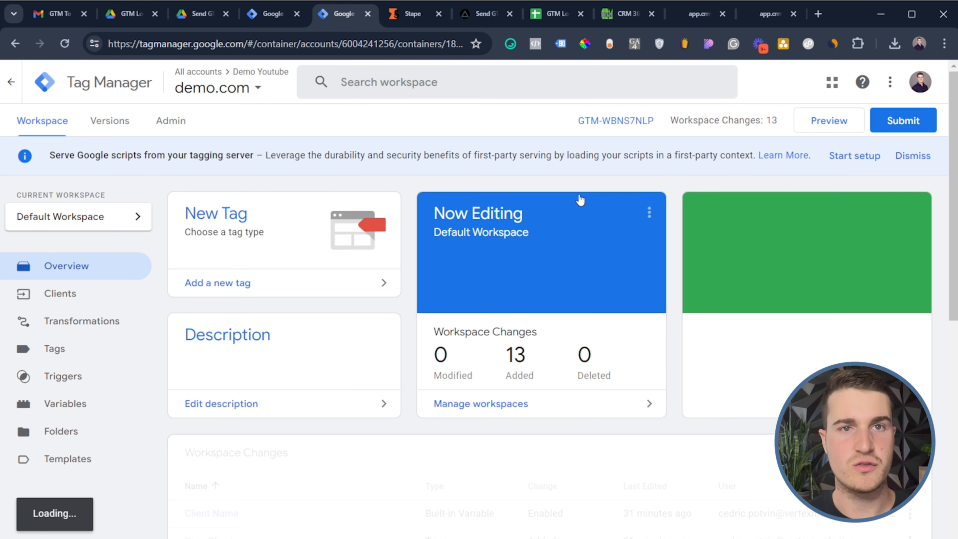
click(829, 122)
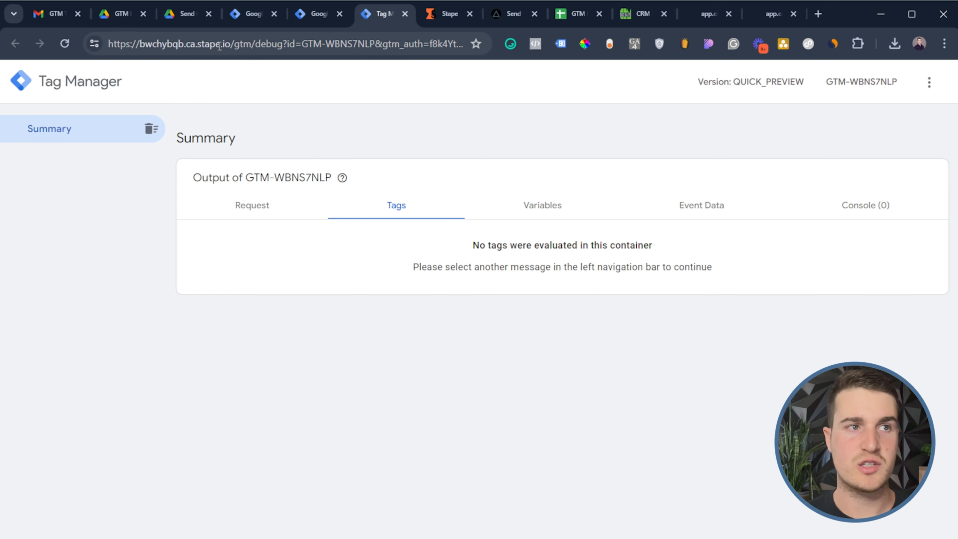
Confirm the preview runs on the stape.io server domain, then return to the demo.com container
drag(232, 43, 110, 46)
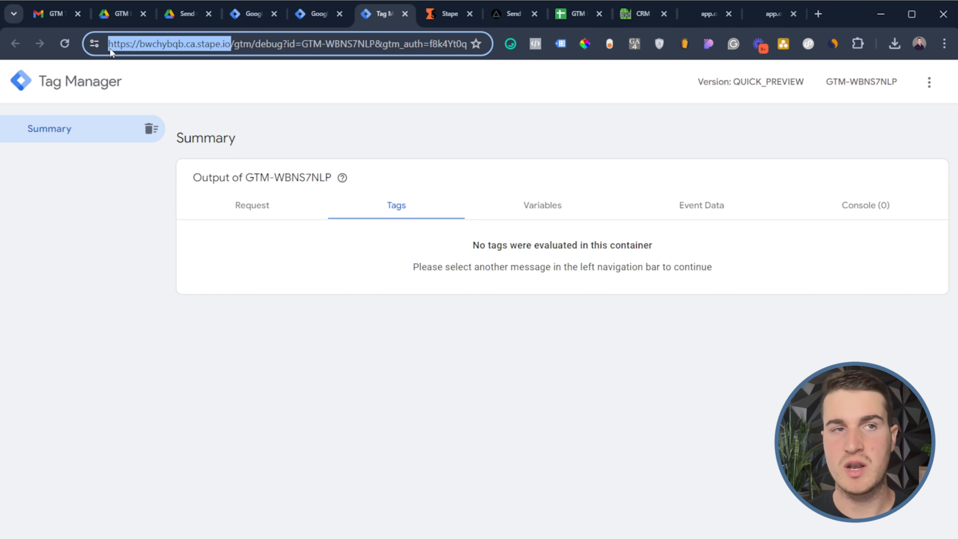
click(118, 44)
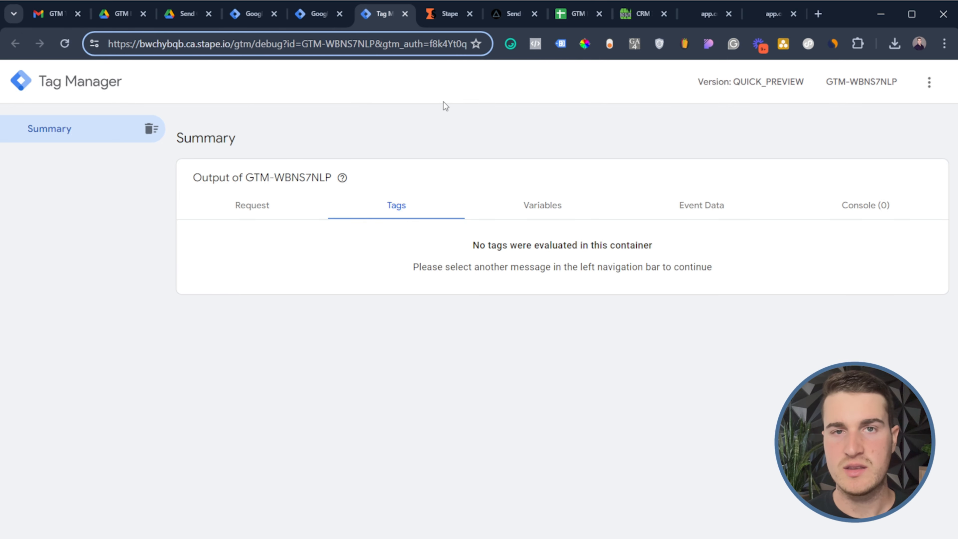
click(311, 17)
click(247, 17)
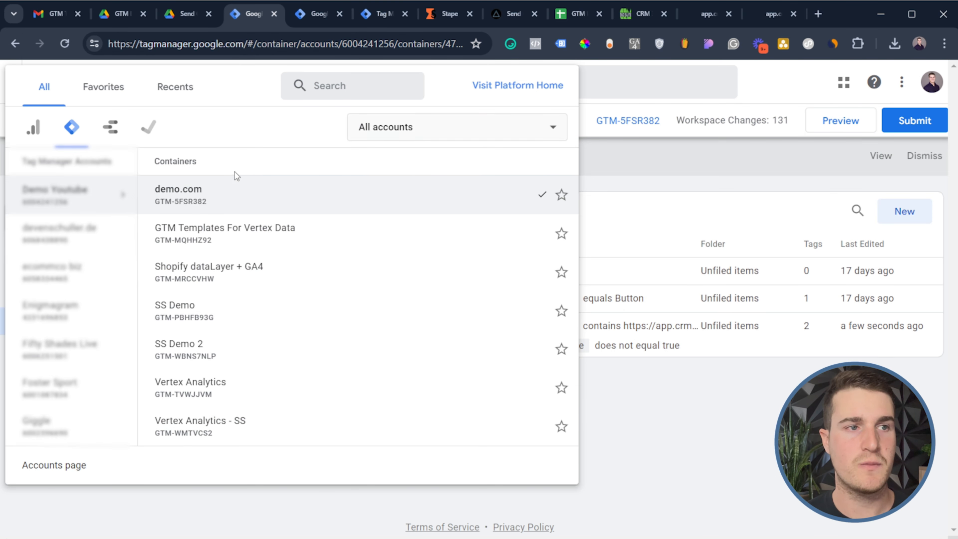
click(628, 161)
Start the demo.com container preview and connect Tag Assistant to the CRM landing page
click(813, 126)
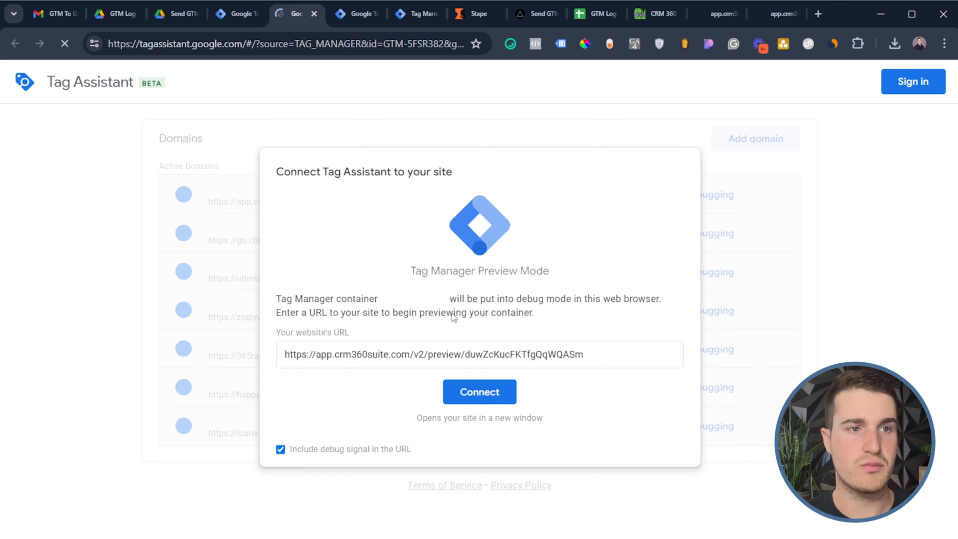
click(491, 398)
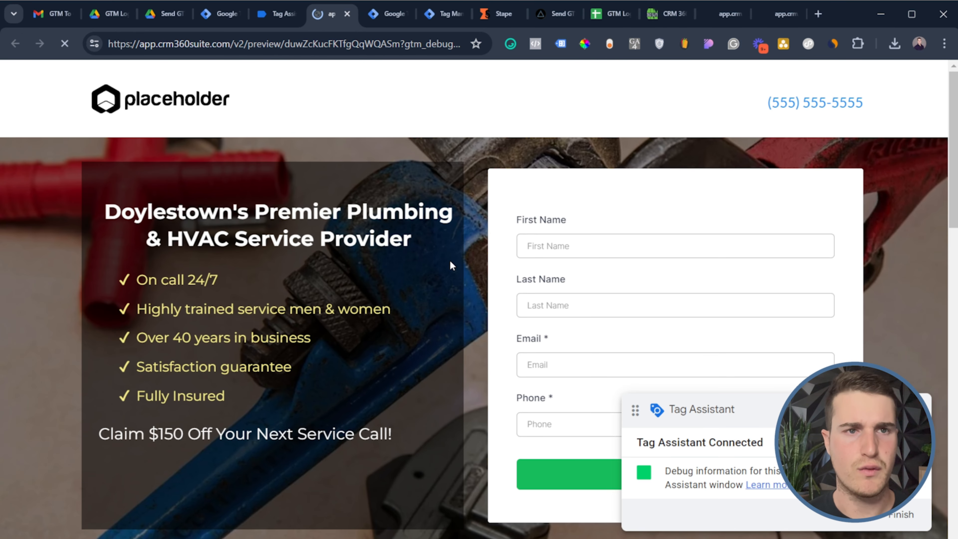
scroll(459, 185, down, 3)
Fill the lead form with First Name 'test', Last Name 'test', a test email and phone number
click(569, 183)
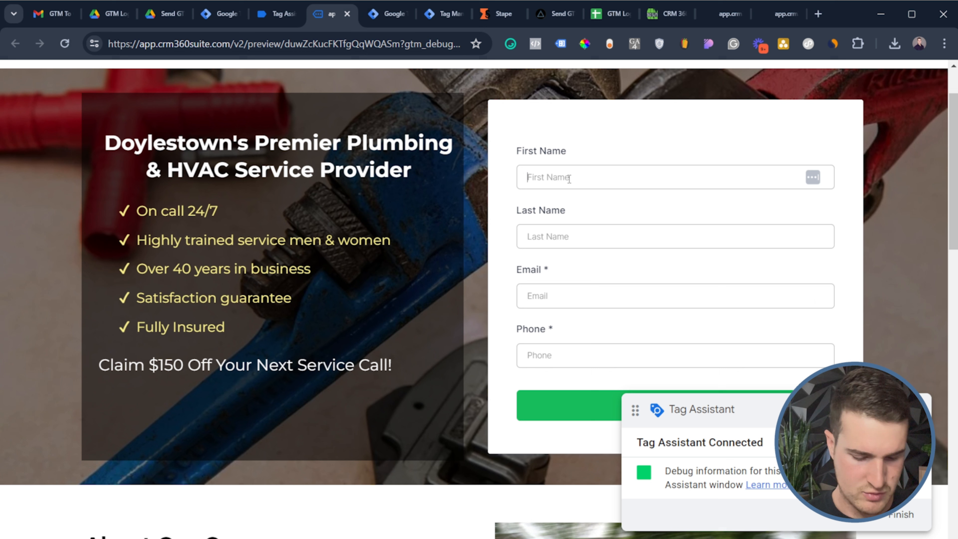
text(test)
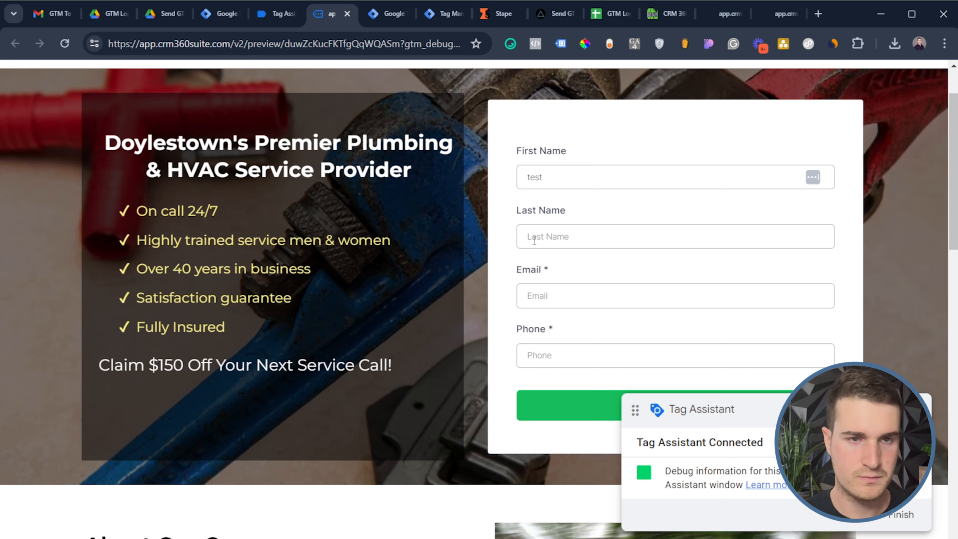
click(566, 236)
text(test)
click(573, 295)
text(test@gamil.com)
click(583, 355)
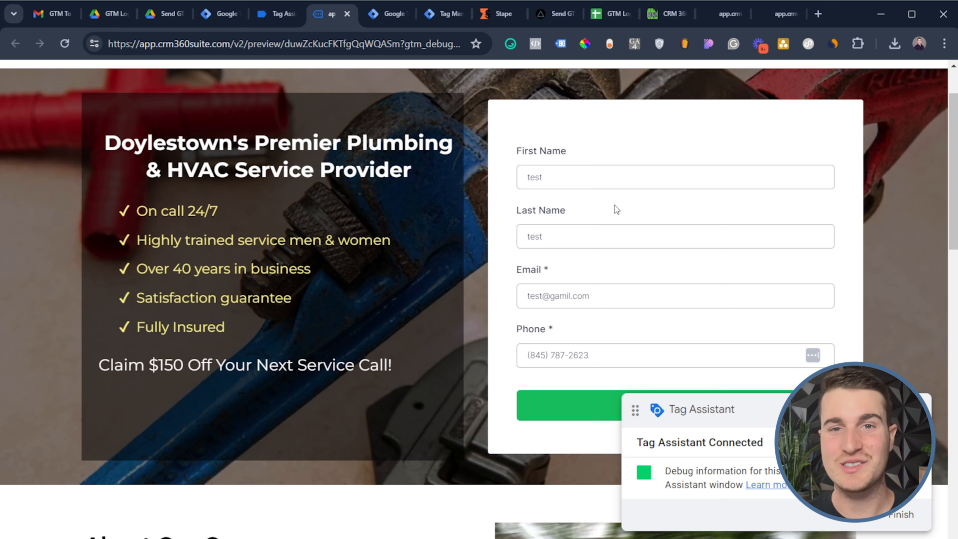
scroll(612, 209, down, 2)
scroll(614, 271, down, 2)
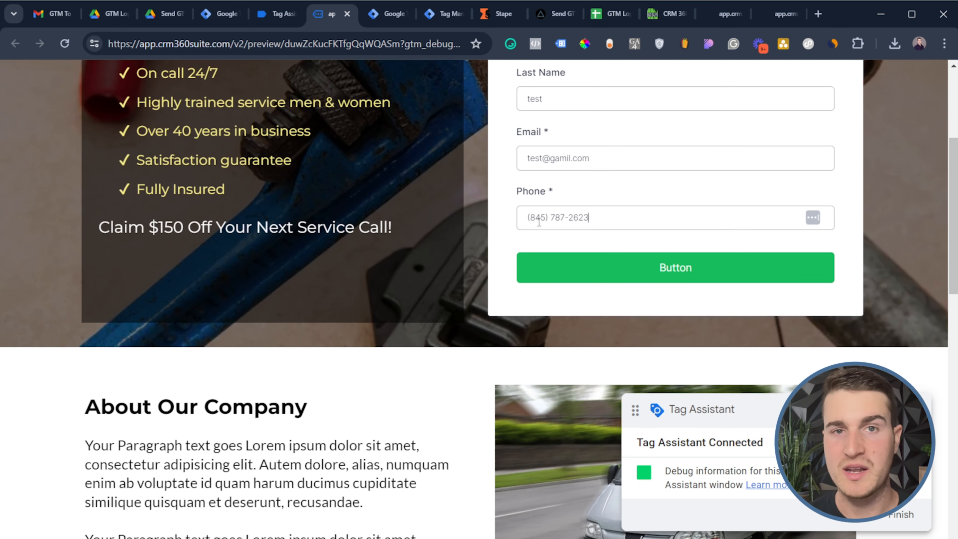
Search 'google utm builder' in a new tab and open the GA Dev Tools Campaign URL Builder
click(823, 14)
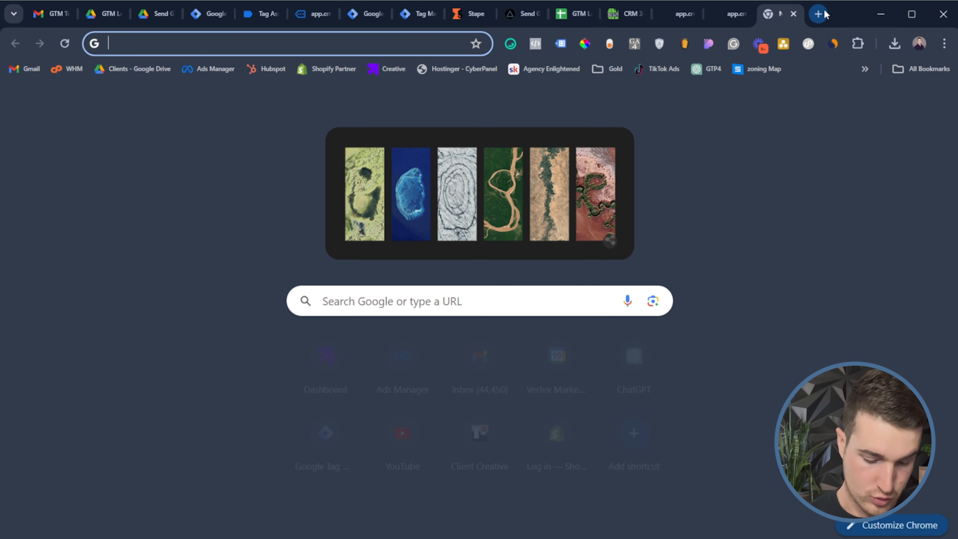
text(google ut,)
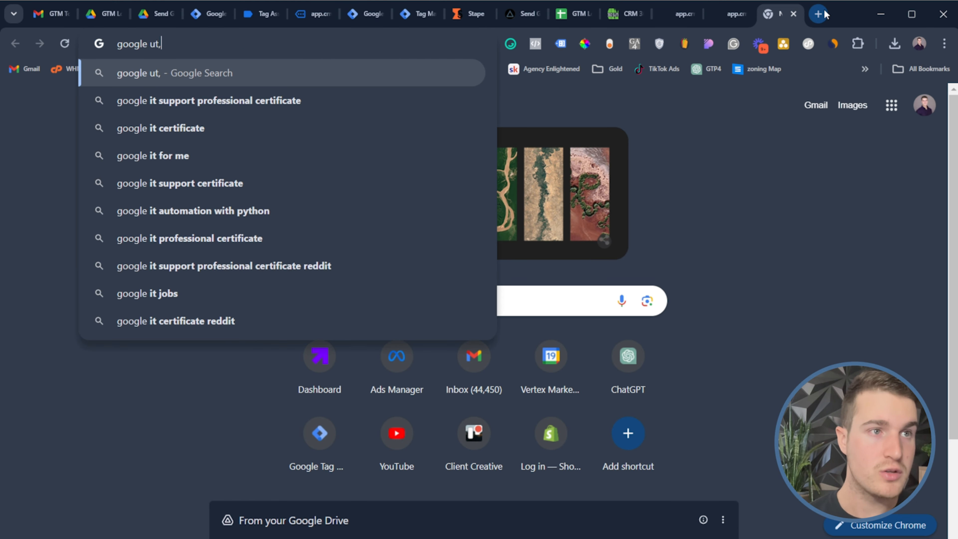
key(BackSpace)
click(370, 100)
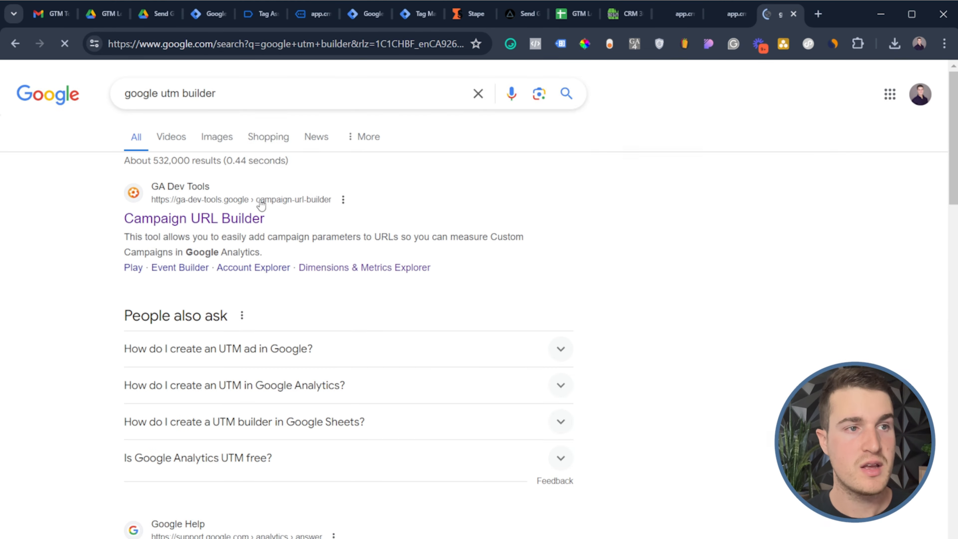
click(209, 222)
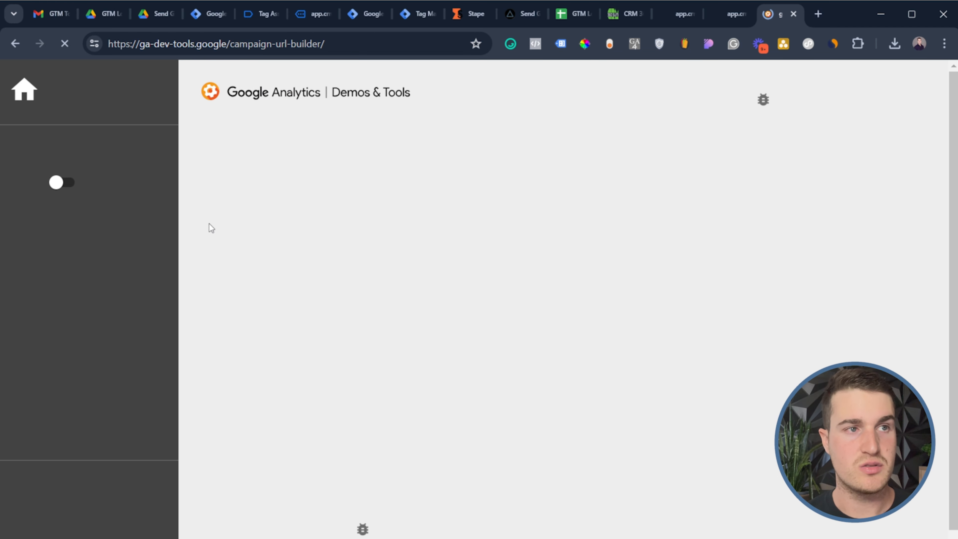
Leave the website URL empty, clear the campaign content field, then return to the lead-form preview
scroll(327, 263, down, 2)
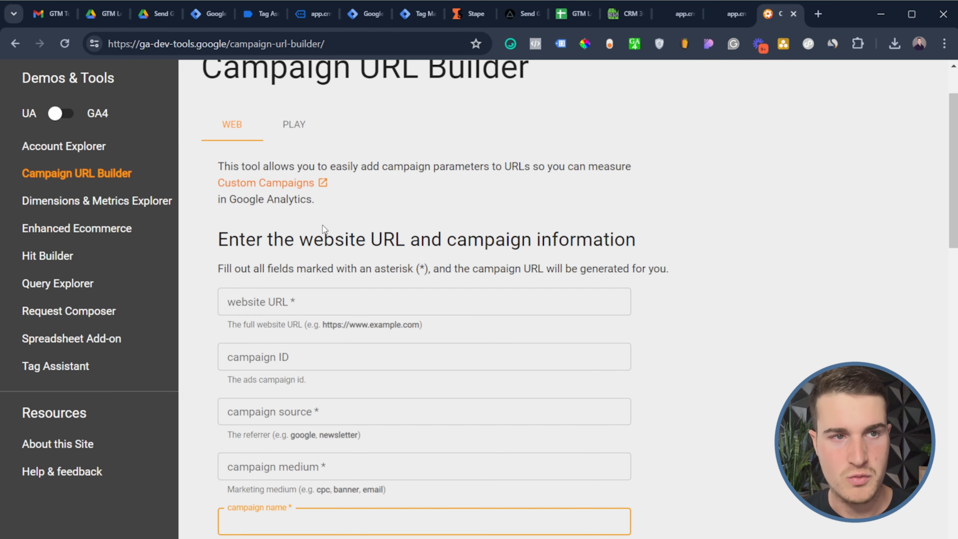
click(309, 305)
scroll(308, 306, down, 2)
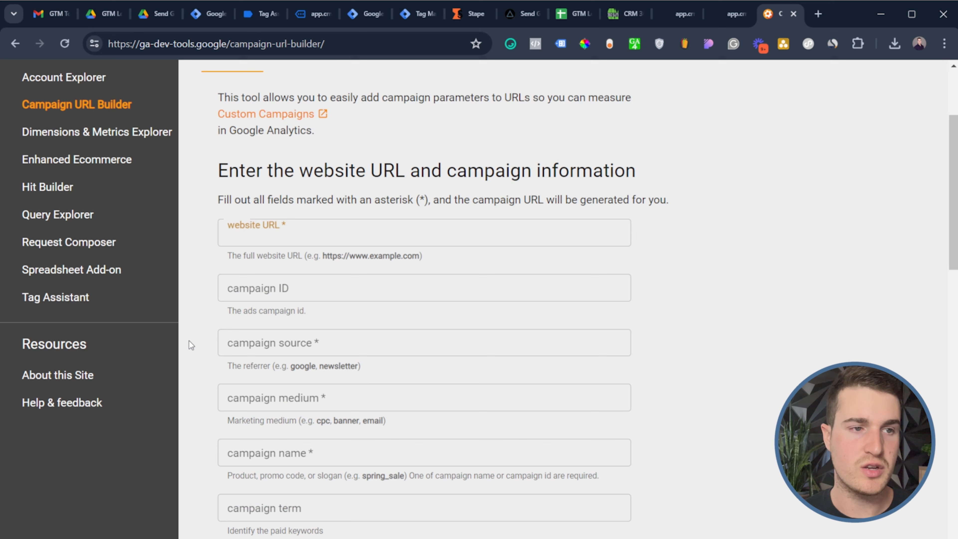
click(191, 345)
scroll(231, 379, down, 4)
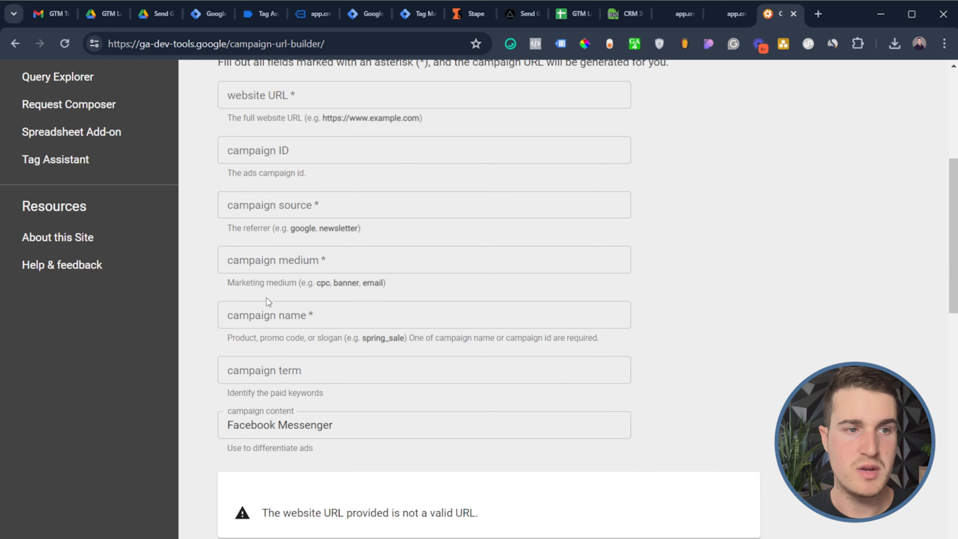
double_click(354, 419)
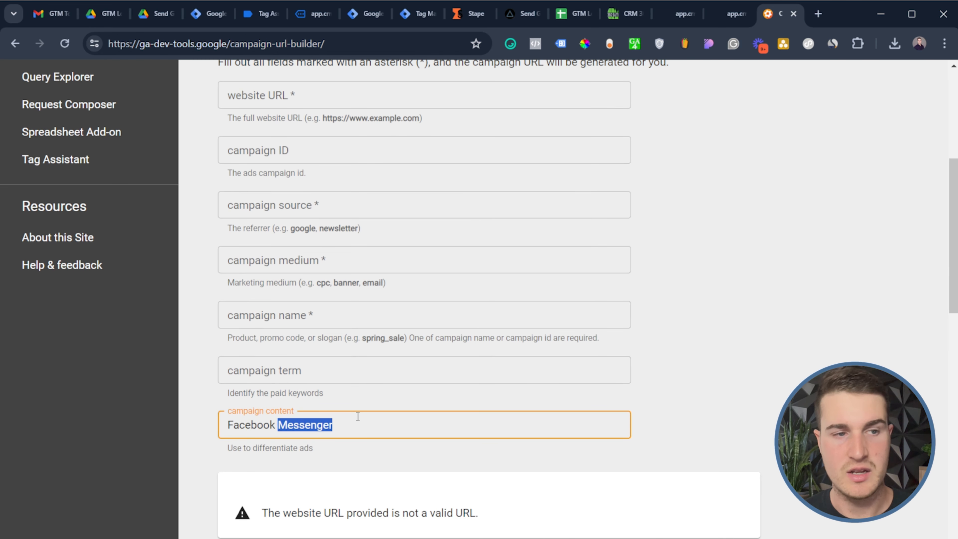
key(ctrl+a)
key(BackSpace)
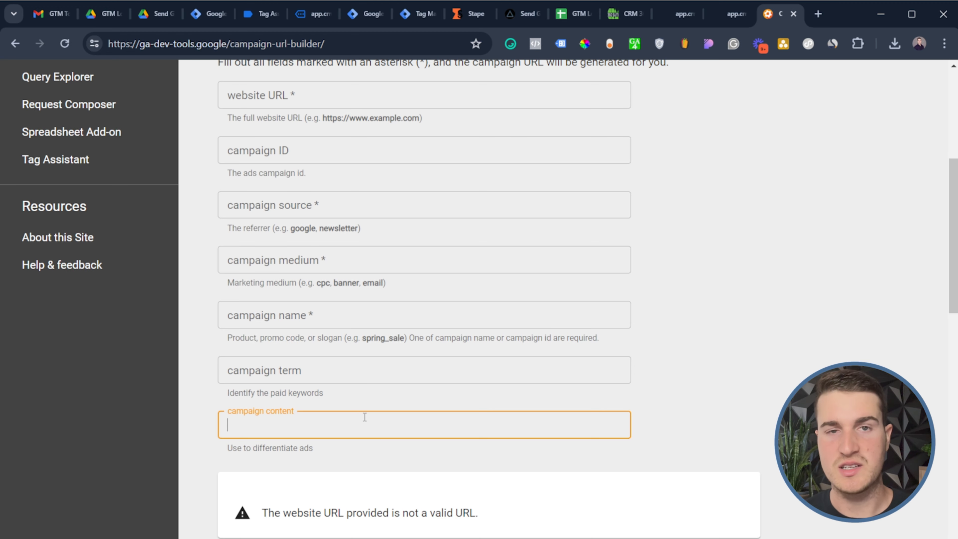
click(777, 368)
scroll(772, 369, down, 8)
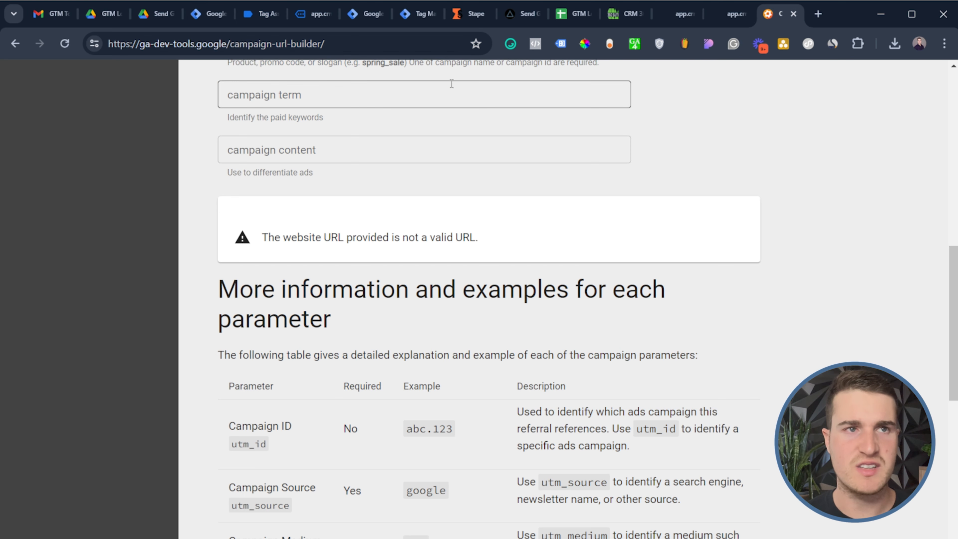
scroll(766, 202, up, 5)
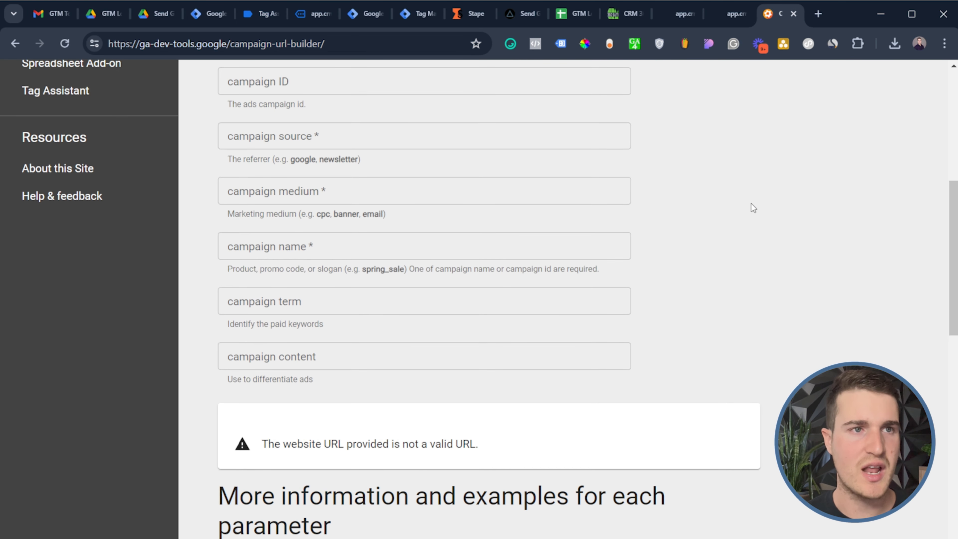
scroll(571, 305, up, 7)
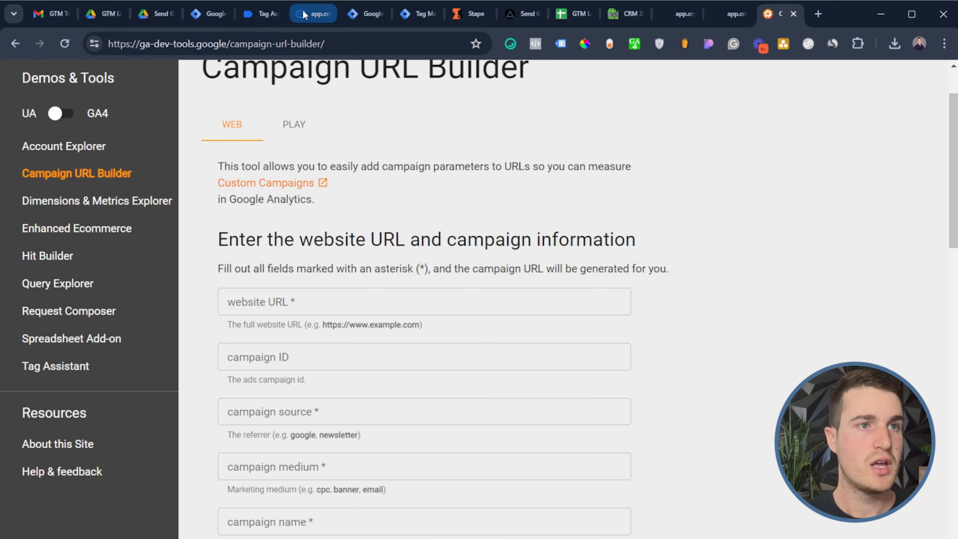
click(313, 14)
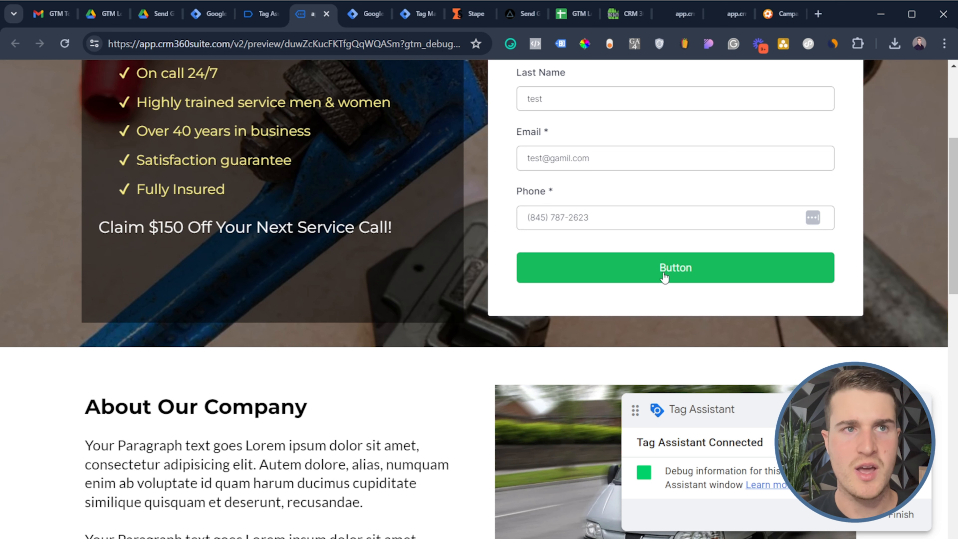
Submit the completed test lead form and resume the Tag Assistant debug session
click(664, 277)
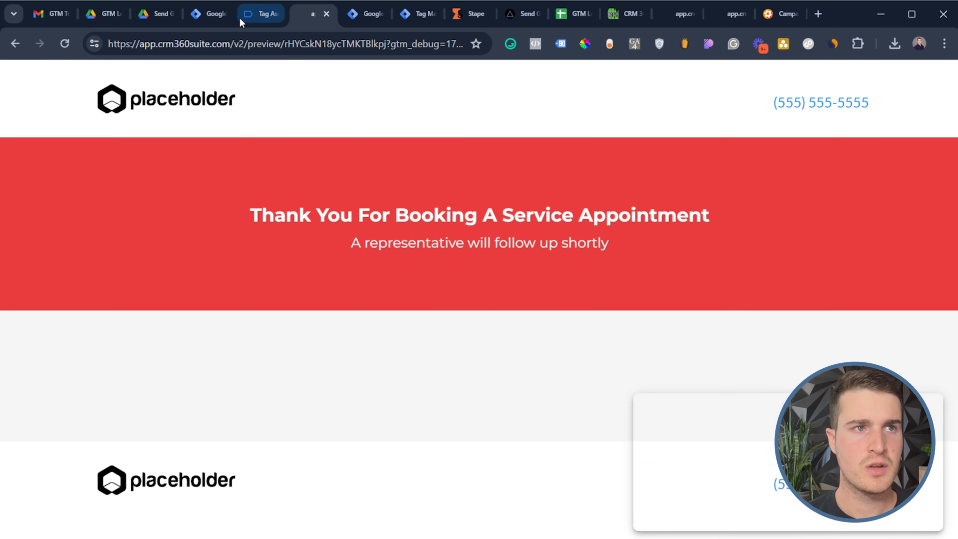
click(247, 16)
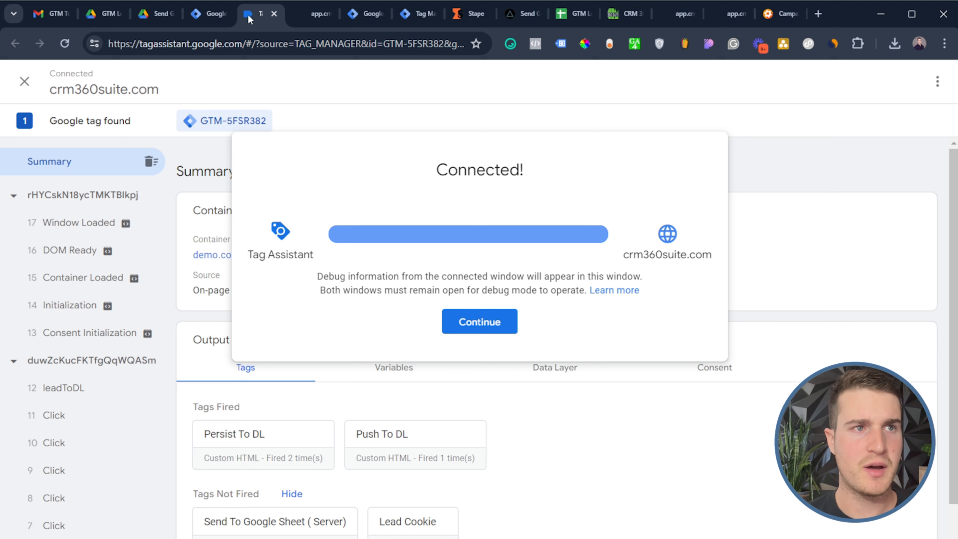
click(481, 321)
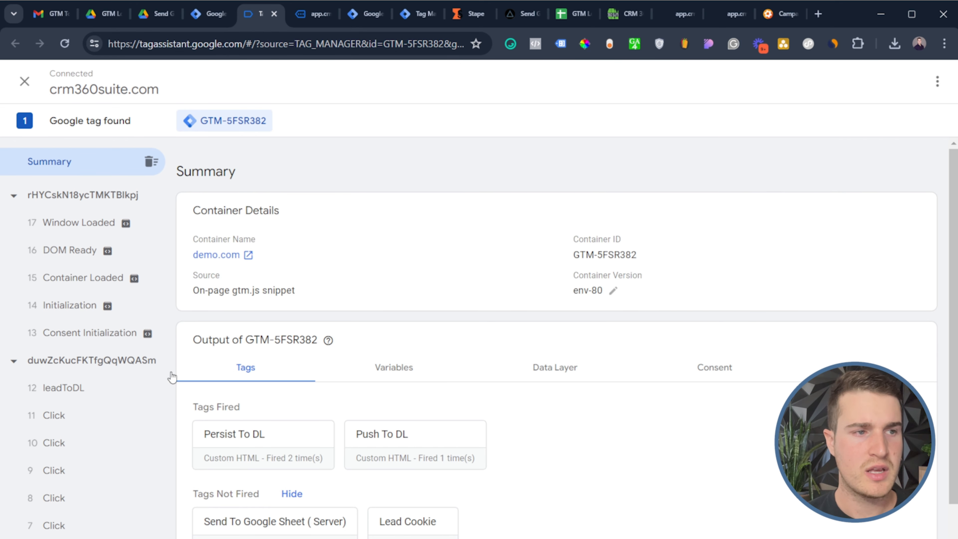
Check leadToDL's Data Layer for the lead's email, phone and names, and confirm DOM Ready fired no tags
click(57, 395)
click(556, 326)
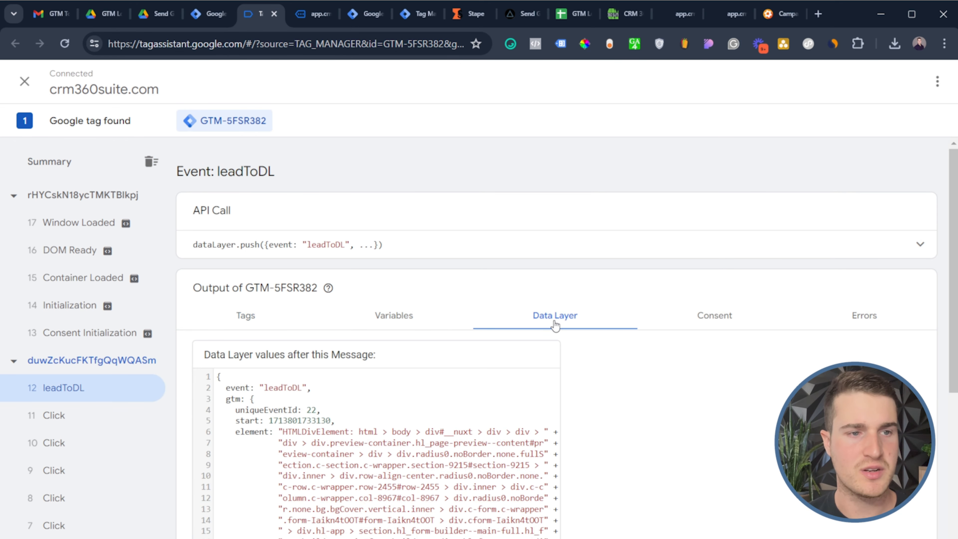
scroll(523, 399, down, 5)
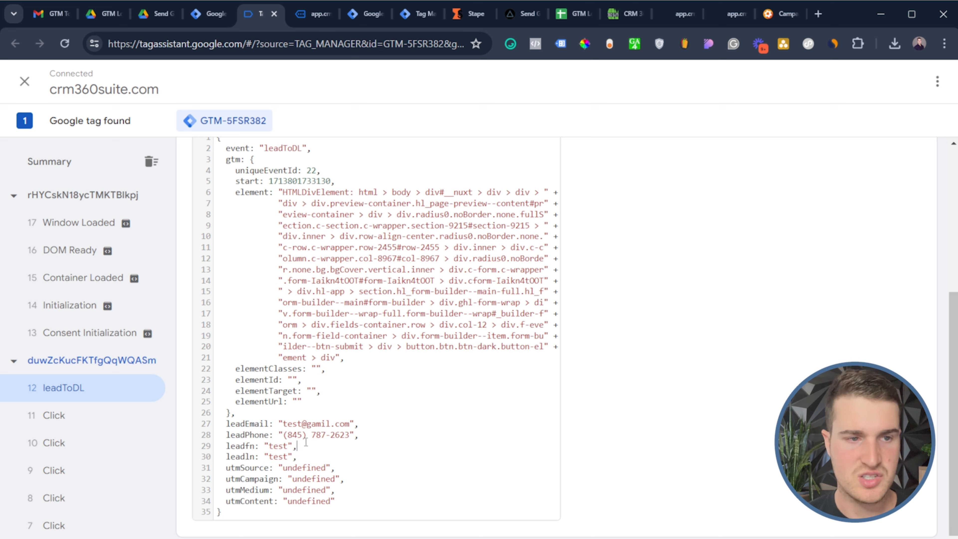
drag(304, 457, 261, 457)
click(352, 451)
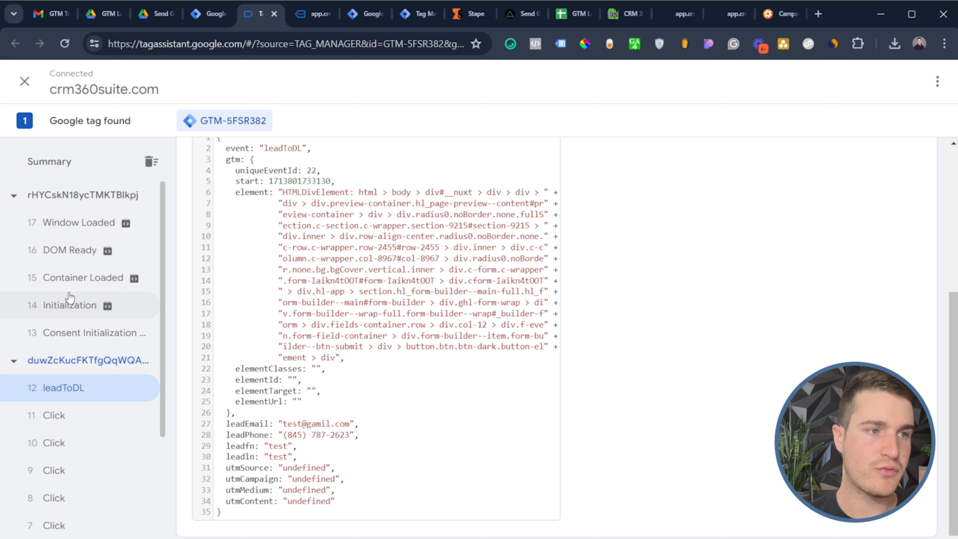
click(70, 251)
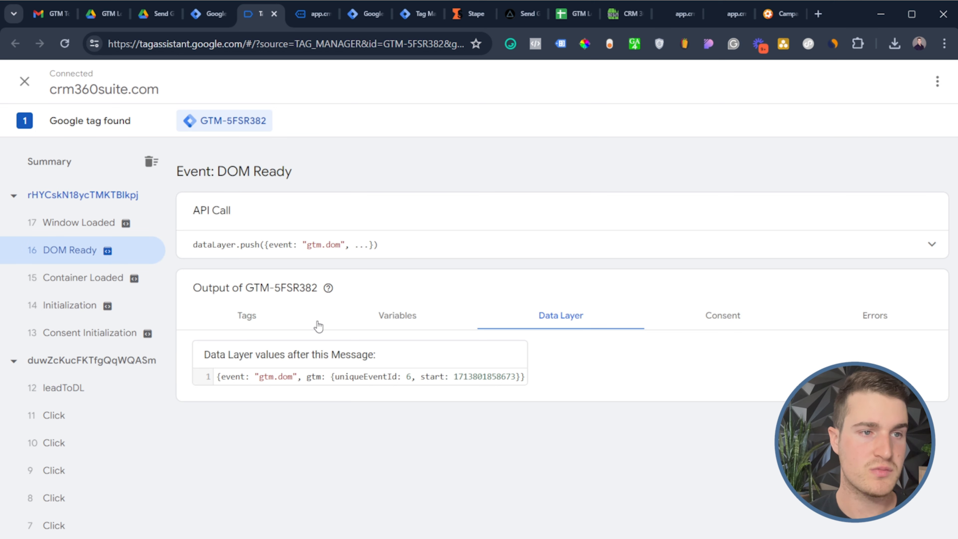
click(261, 326)
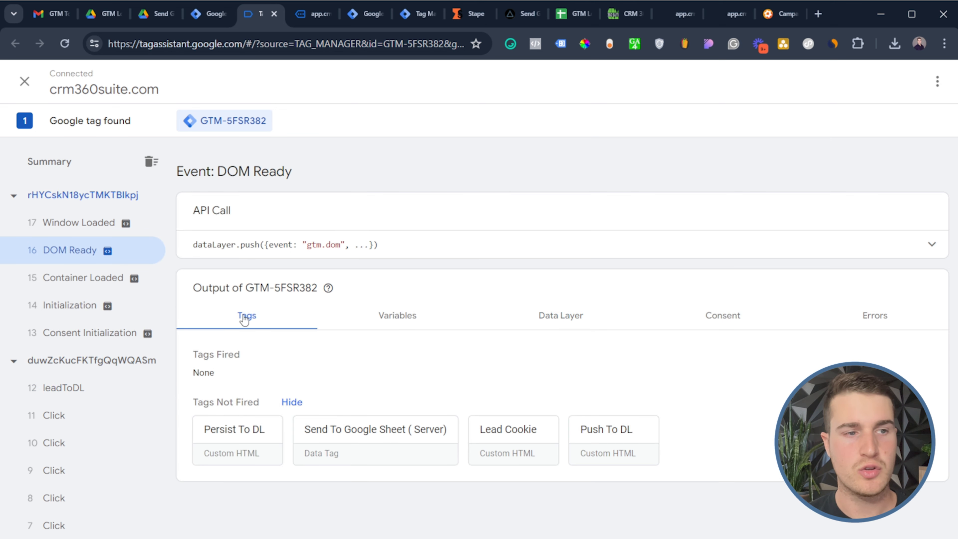
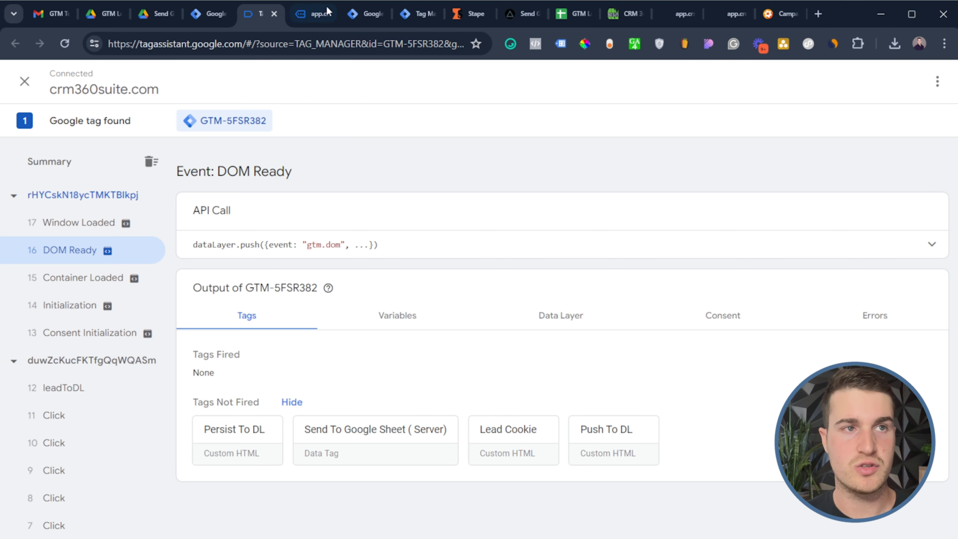
On the thank-you page, open DevTools Application > Cookies and confirm the lead cookie is true
click(315, 13)
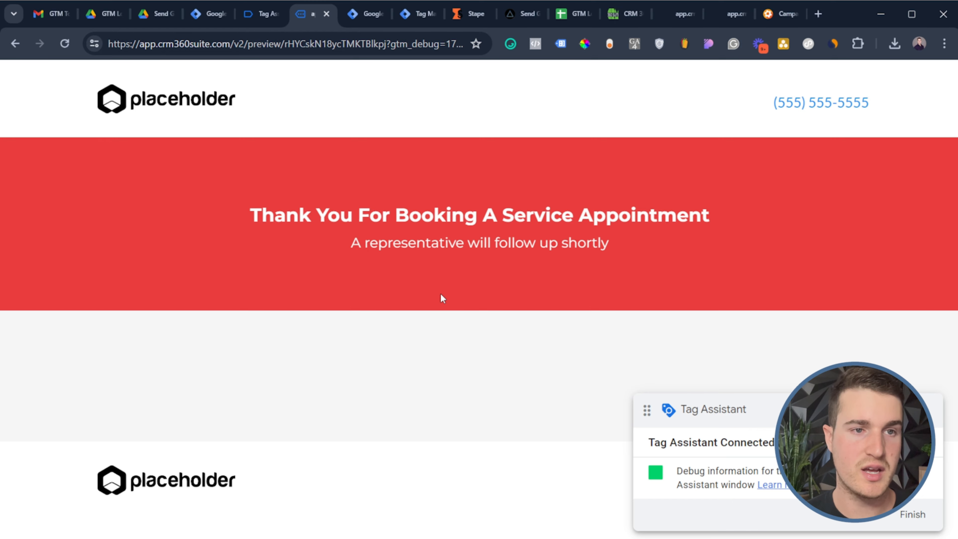
key(ctrl+shift+i)
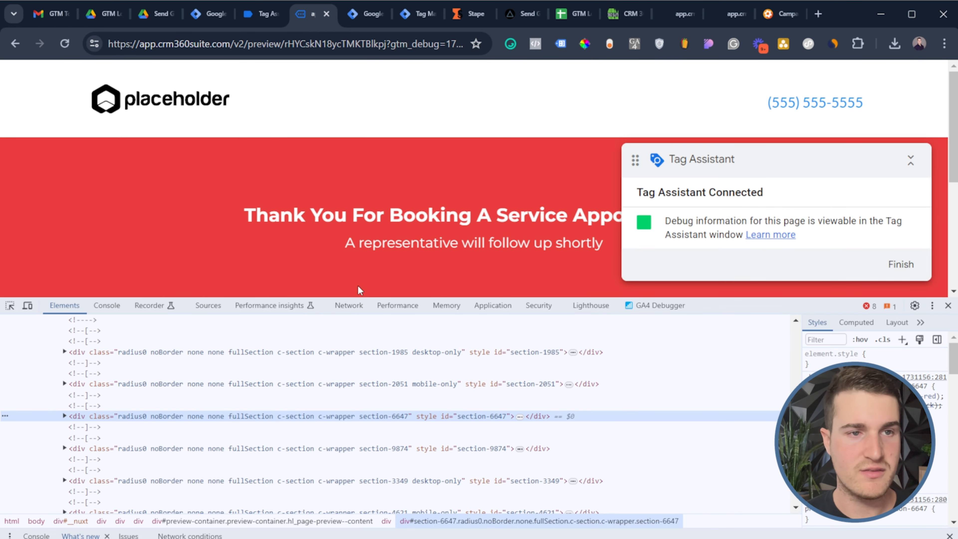
click(397, 306)
click(442, 307)
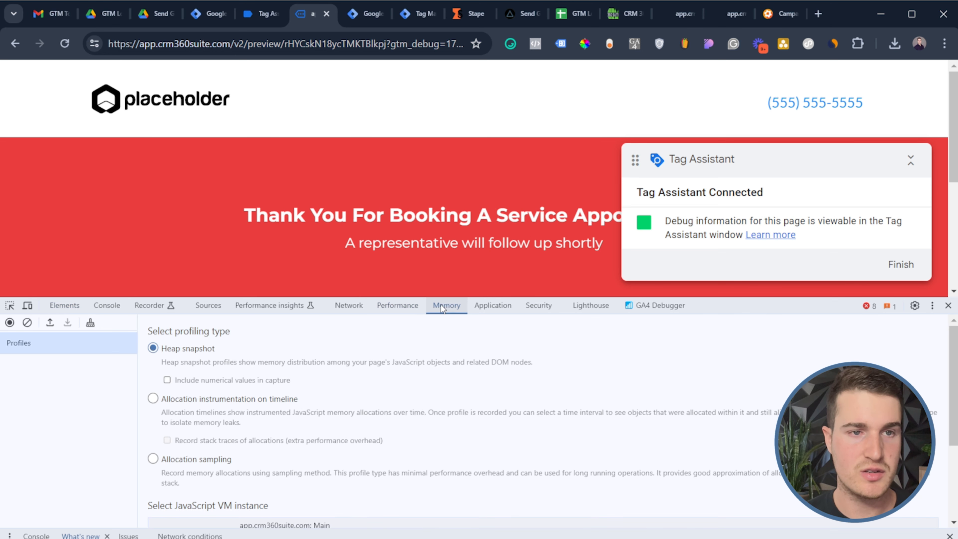
click(492, 306)
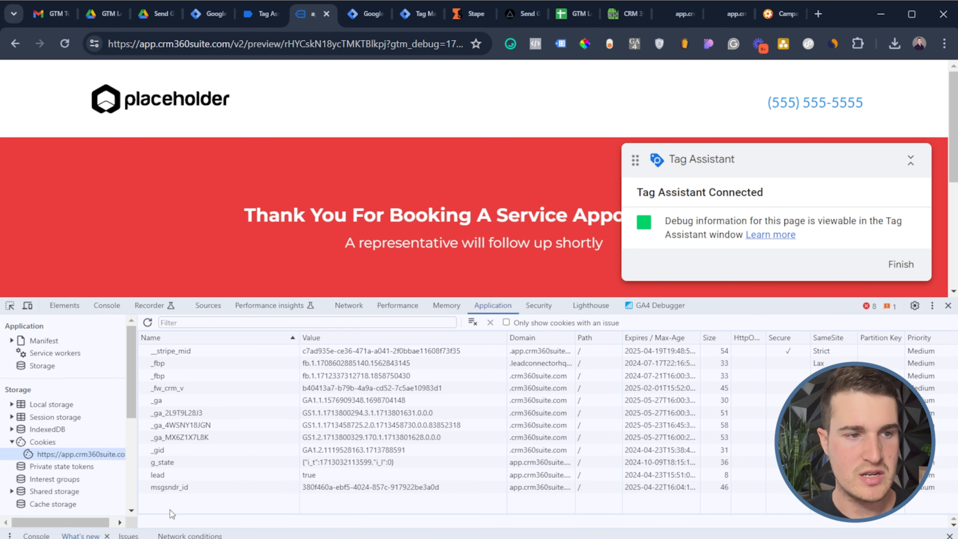
click(184, 475)
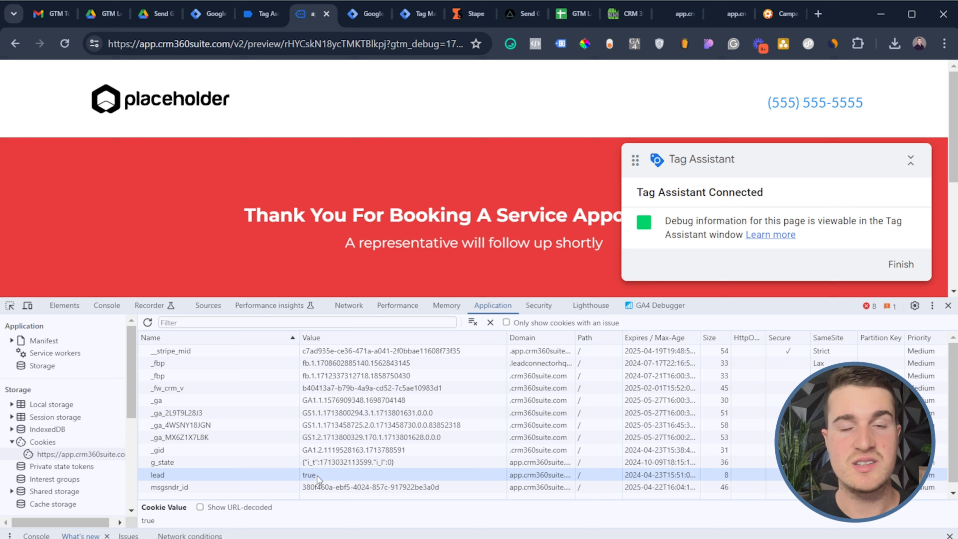
Glance at the GTM Log - Demo Youtube sheet, then delete the lead cookie and reload the page
click(573, 13)
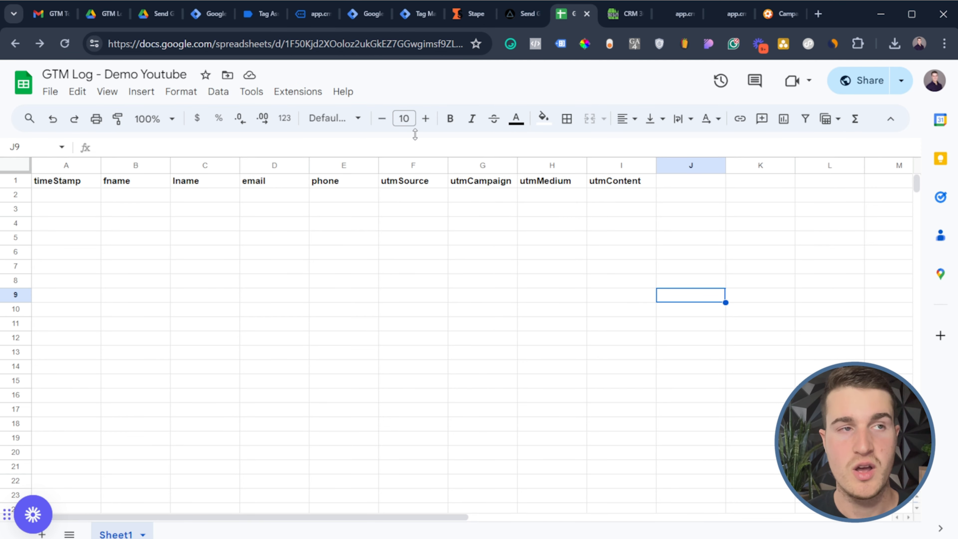
click(301, 14)
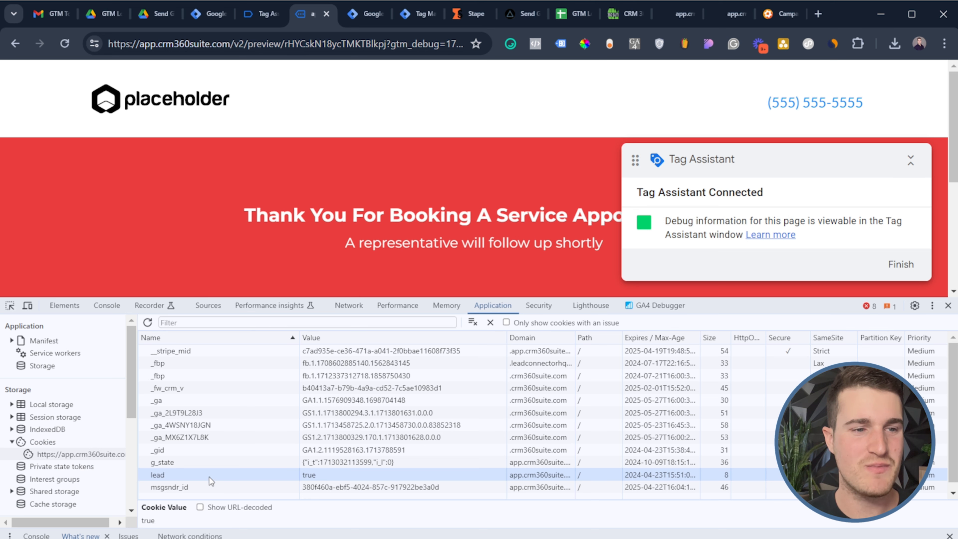
key(Delete)
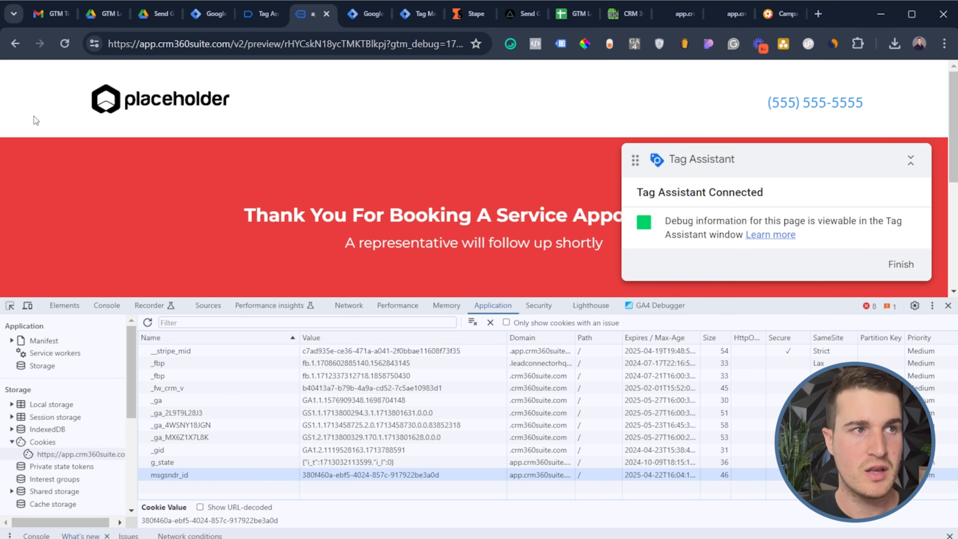
click(61, 50)
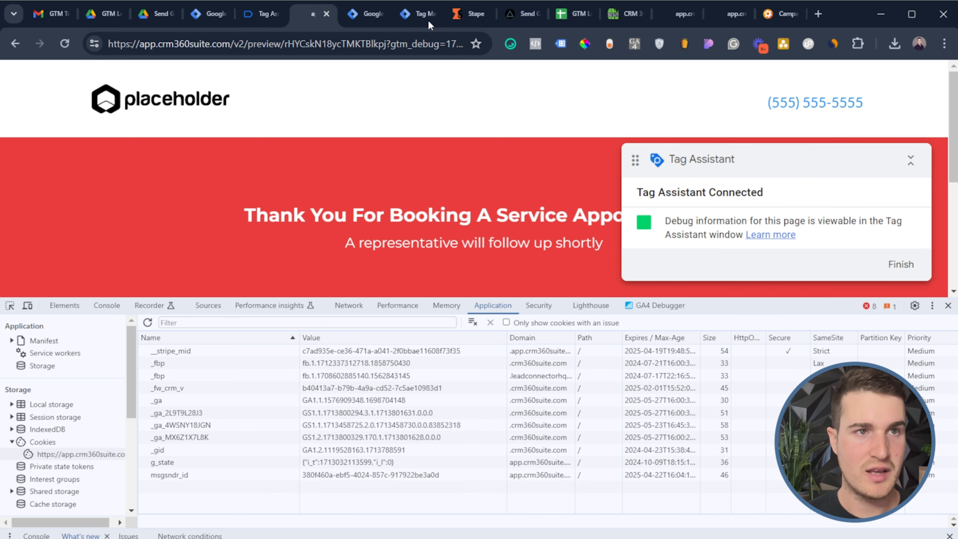
Confirm Send To Google Sheet fired on the newest DOM Ready, then inspect row 2's timestamp and utmContent cells
click(260, 14)
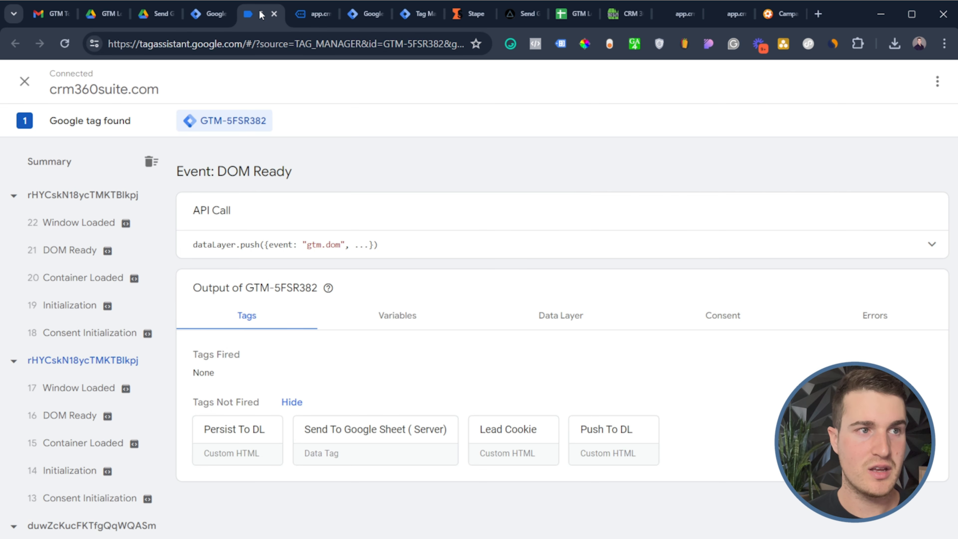
click(51, 257)
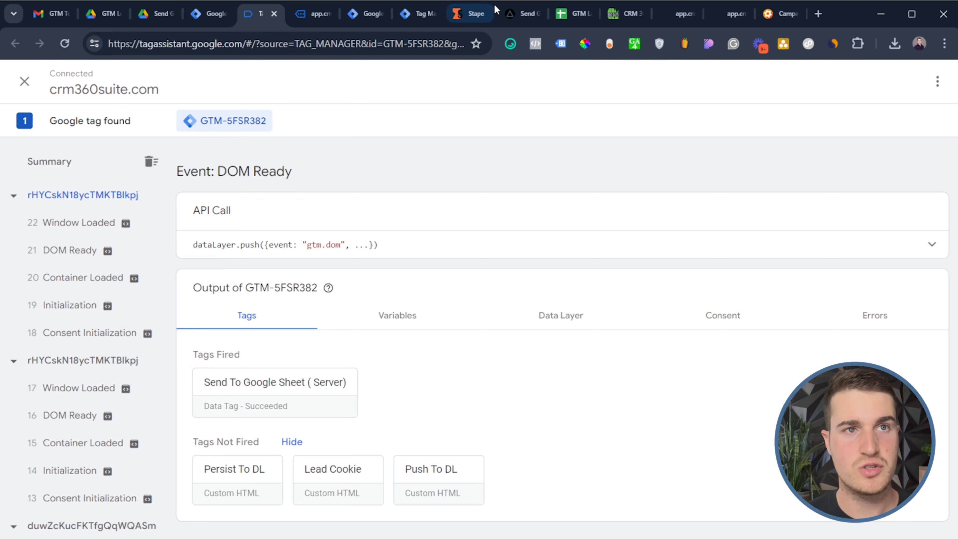
click(571, 13)
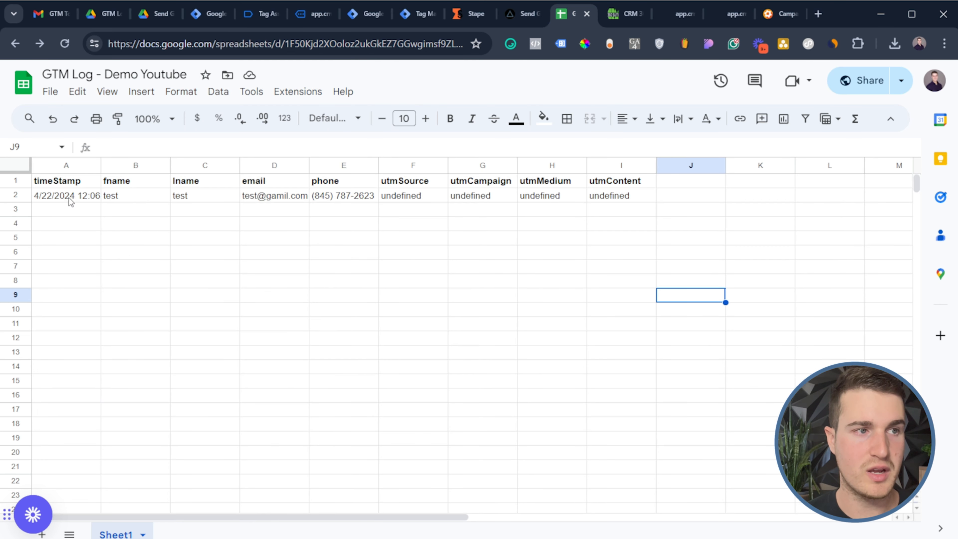
drag(71, 202, 473, 197)
click(556, 243)
click(618, 197)
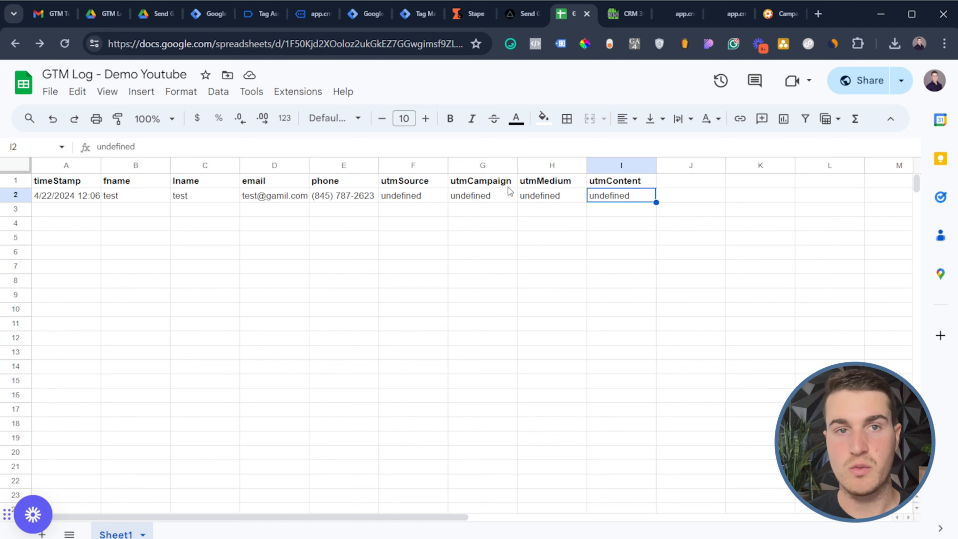
double_click(69, 199)
click(281, 273)
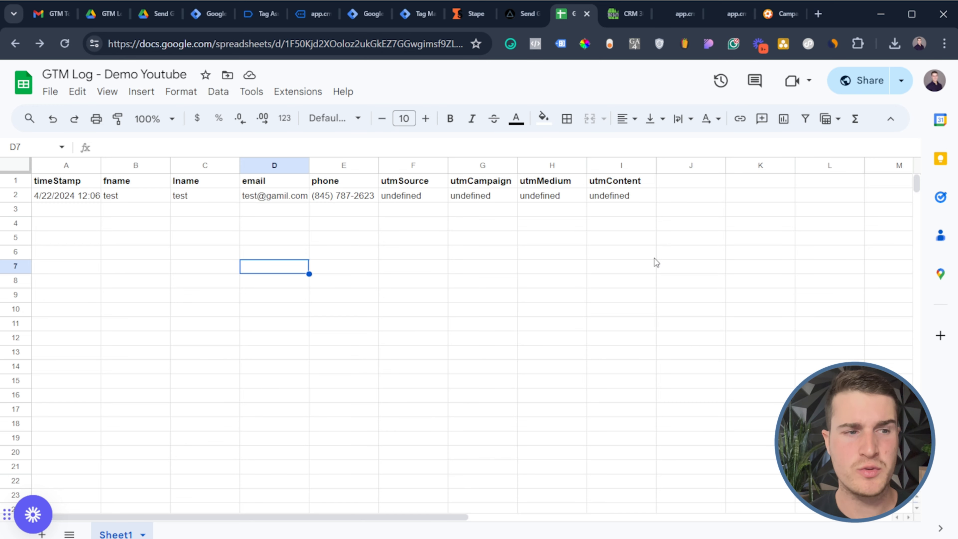
Google 'looker studio' in a new tab, then return to the app.crm360suite thank-you page
click(818, 15)
text(looker st)
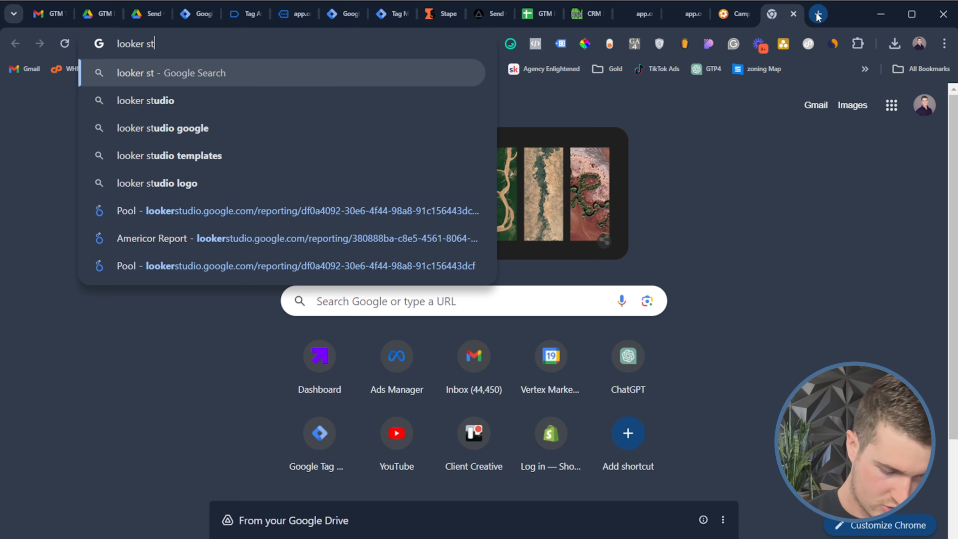
text(udui)
click(365, 110)
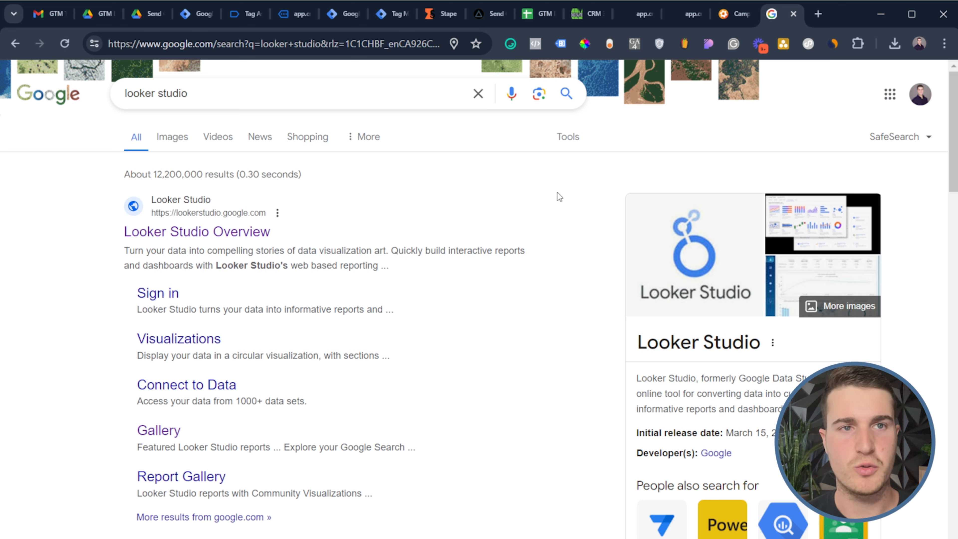
click(296, 17)
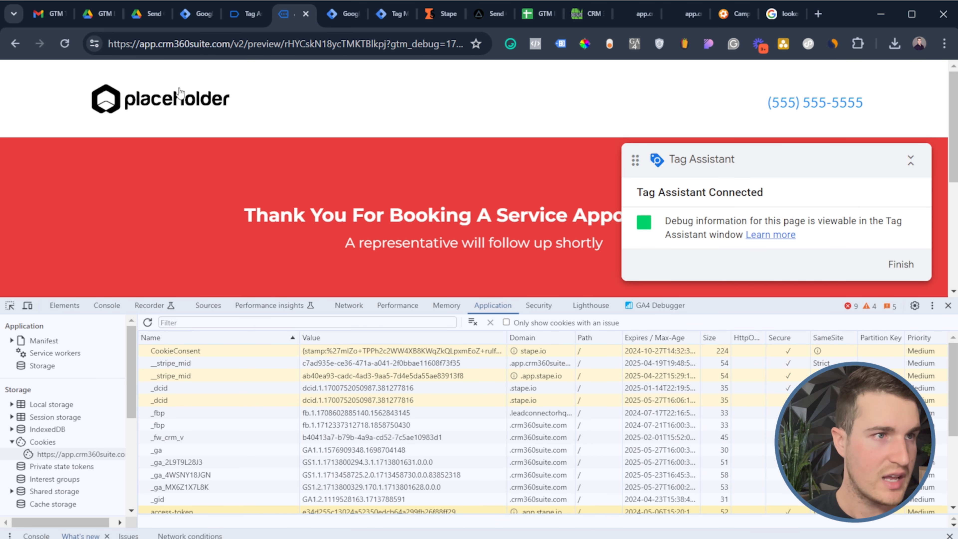
Reload with the lead cookie back to true; verify no tags fired and the sheet still has one row
click(64, 46)
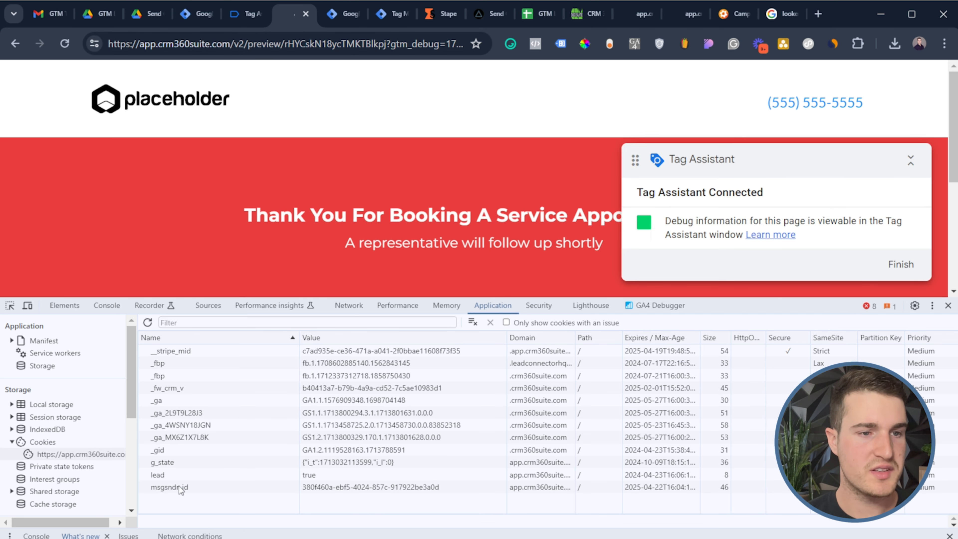
click(176, 475)
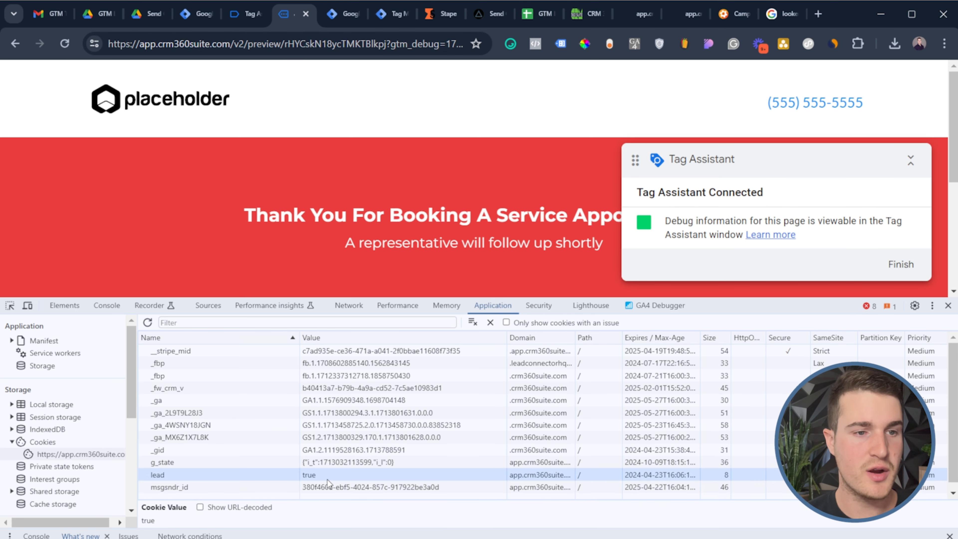
click(246, 14)
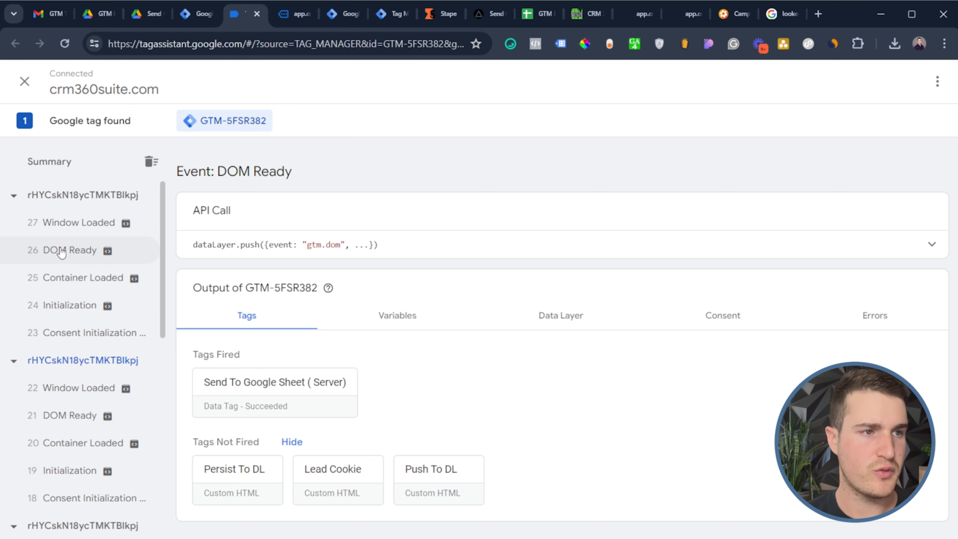
click(42, 255)
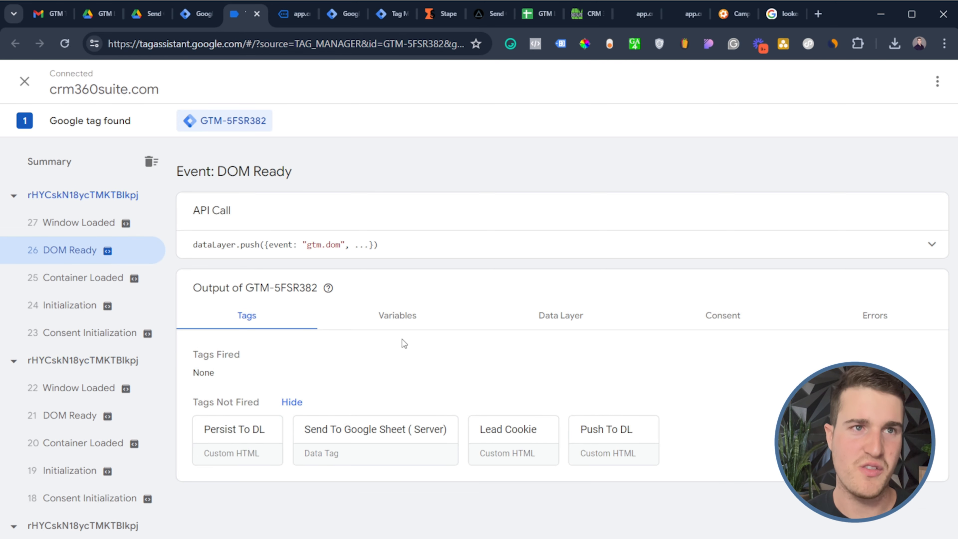
click(541, 4)
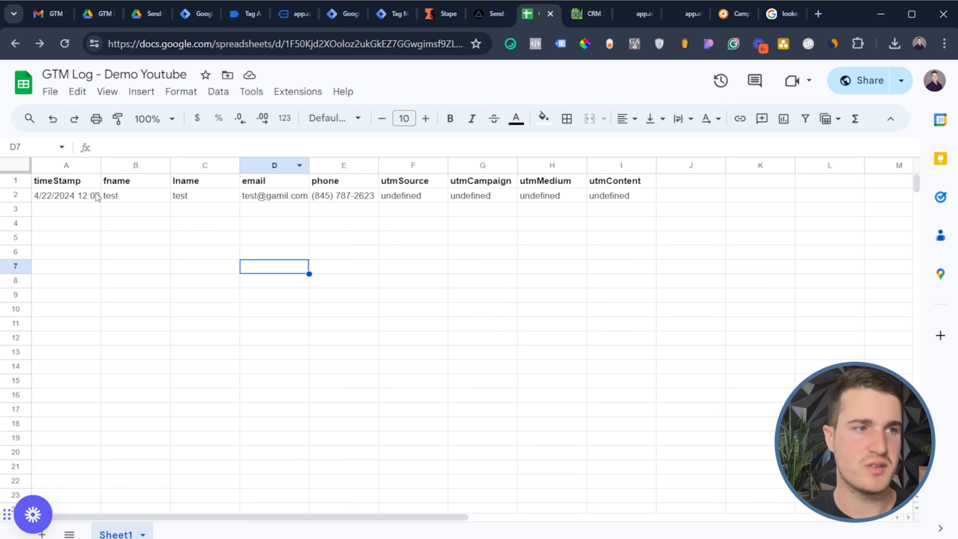